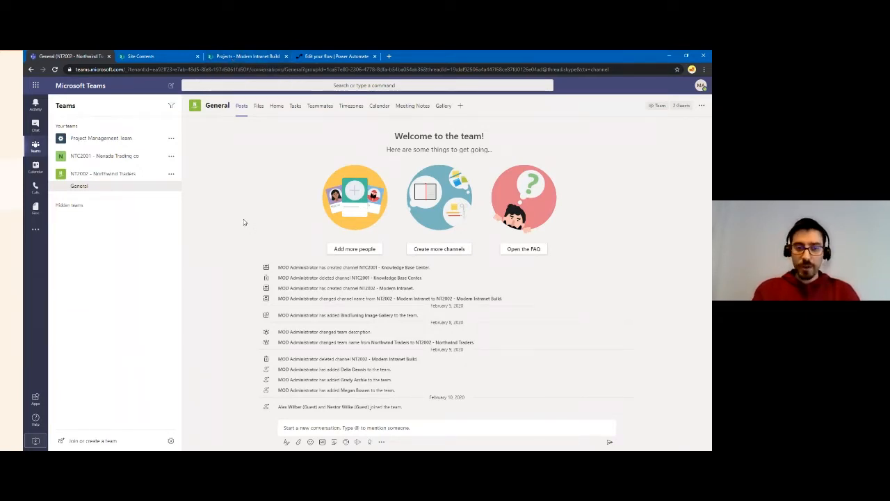
Switch to the Projects list in SharePoint and examine its columns from Title through OpenTasks
{"action": "left_click", "coordinate": [227, 58]}
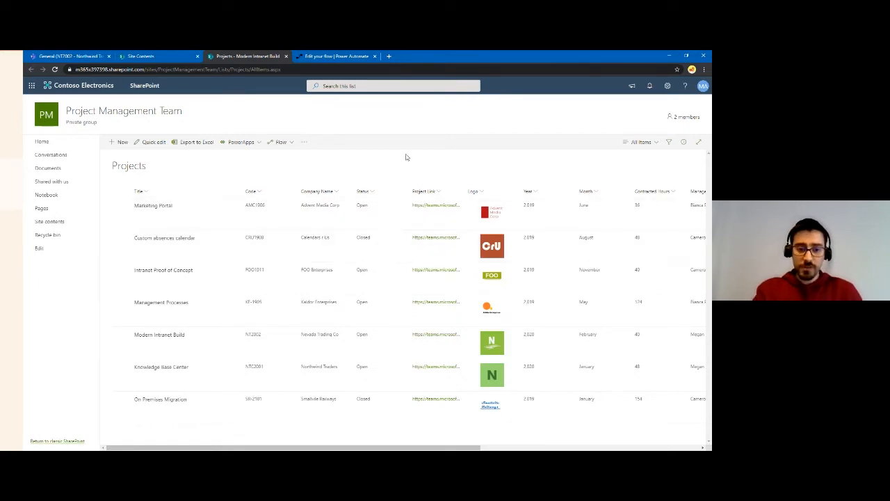
{"action": "scroll", "coordinate": [391, 155], "scroll_direction": "right", "scroll_amount": 2}
{"action": "scroll", "coordinate": [392, 154], "scroll_direction": "right", "scroll_amount": 2}
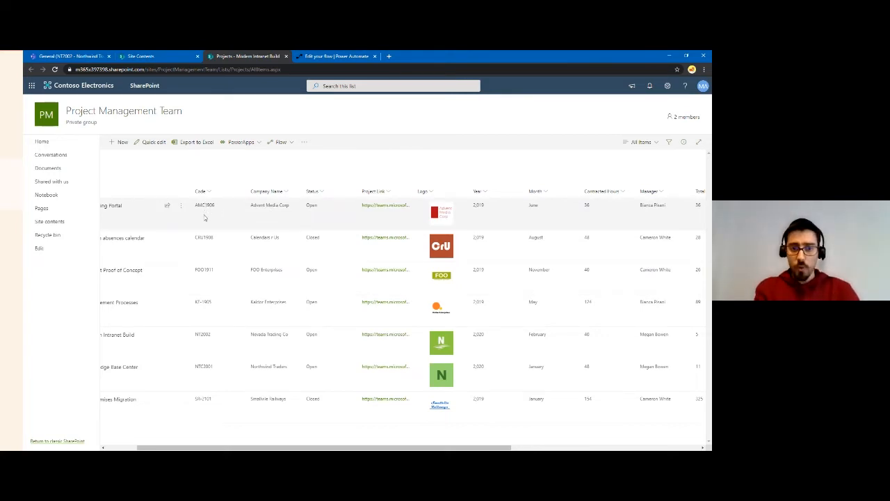
{"action": "scroll", "coordinate": [340, 178], "scroll_direction": "right", "scroll_amount": 3}
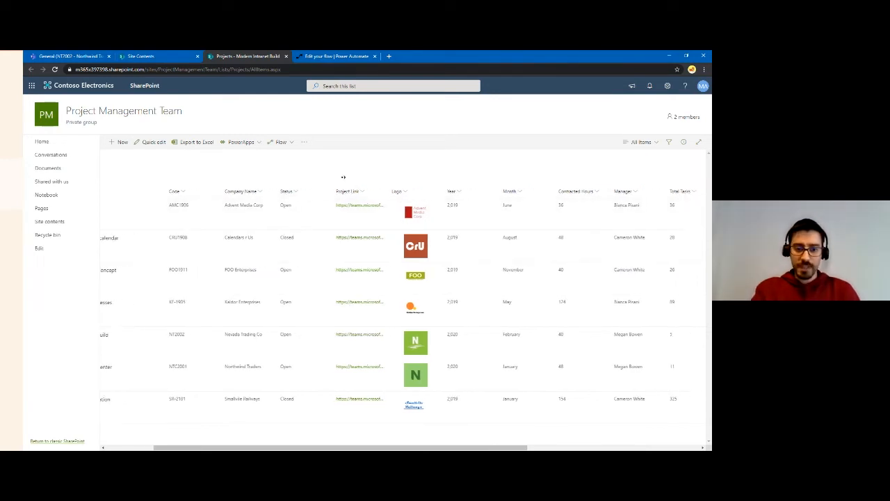
{"action": "scroll", "coordinate": [342, 176], "scroll_direction": "right", "scroll_amount": 1}
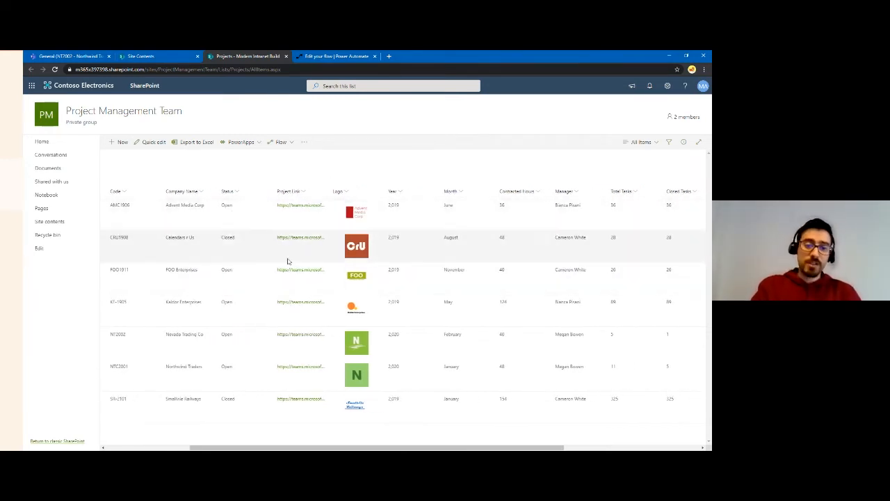
{"action": "scroll", "coordinate": [373, 170], "scroll_direction": "right", "scroll_amount": 1}
{"action": "scroll", "coordinate": [374, 169], "scroll_direction": "right", "scroll_amount": 4}
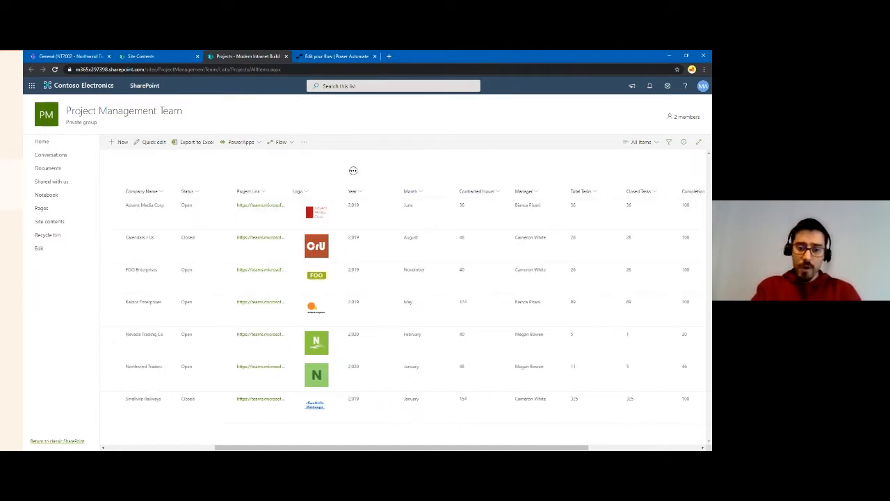
{"action": "scroll", "coordinate": [362, 182], "scroll_direction": "right", "scroll_amount": 1}
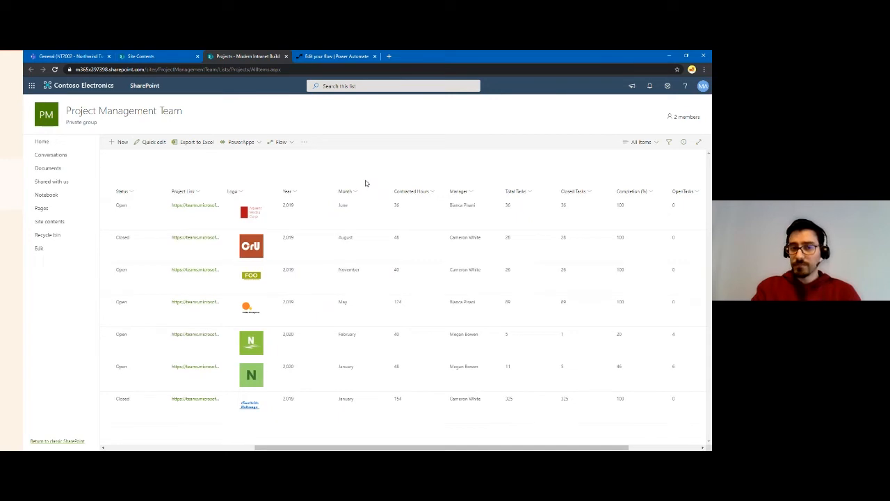
{"action": "scroll", "coordinate": [382, 174], "scroll_direction": "right", "scroll_amount": 1}
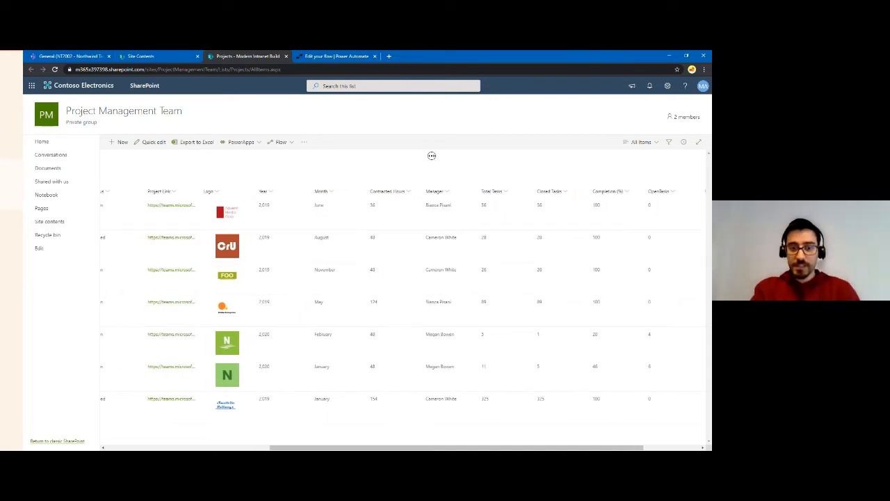
{"action": "scroll", "coordinate": [434, 156], "scroll_direction": "right", "scroll_amount": 1}
{"action": "scroll", "coordinate": [438, 159], "scroll_direction": "right", "scroll_amount": 1}
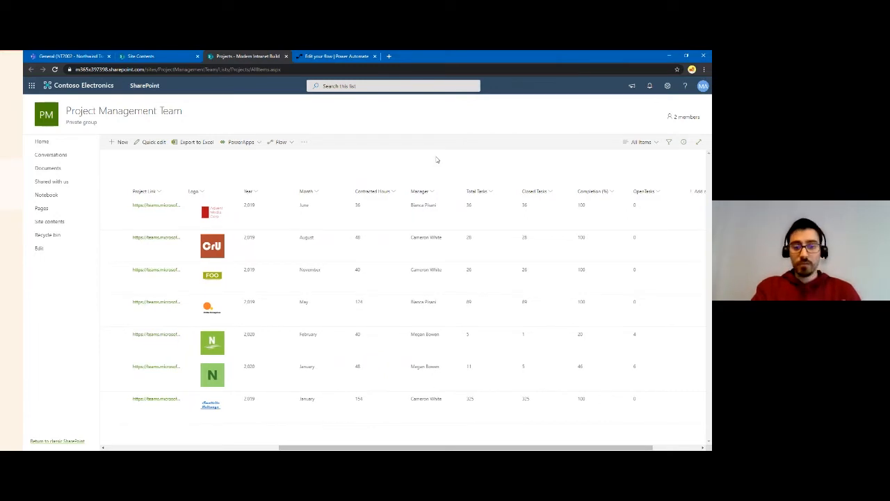
{"action": "scroll", "coordinate": [438, 159], "scroll_direction": "right", "scroll_amount": 2}
{"action": "scroll", "coordinate": [448, 157], "scroll_direction": "right", "scroll_amount": 1}
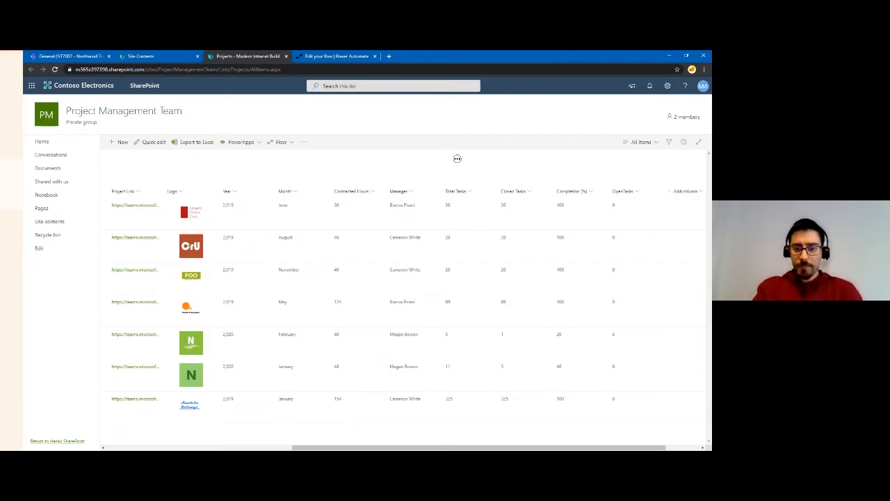
{"action": "scroll", "coordinate": [459, 160], "scroll_direction": "right", "scroll_amount": 2}
{"action": "scroll", "coordinate": [452, 161], "scroll_direction": "right", "scroll_amount": 1}
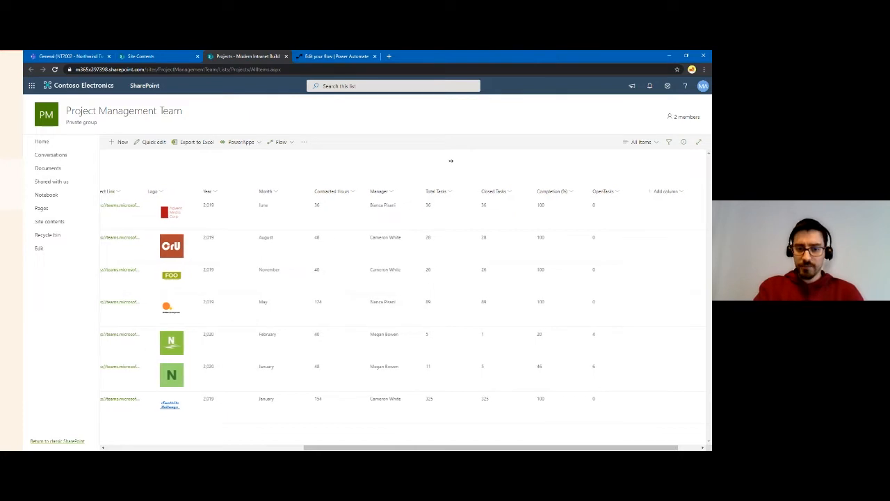
{"action": "scroll", "coordinate": [473, 166], "scroll_direction": "right", "scroll_amount": 3}
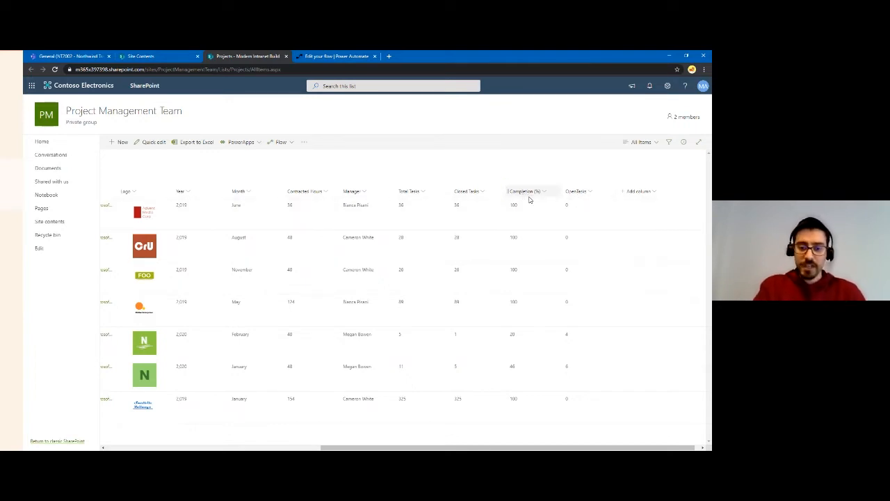
{"action": "scroll", "coordinate": [538, 179], "scroll_direction": "left", "scroll_amount": 3}
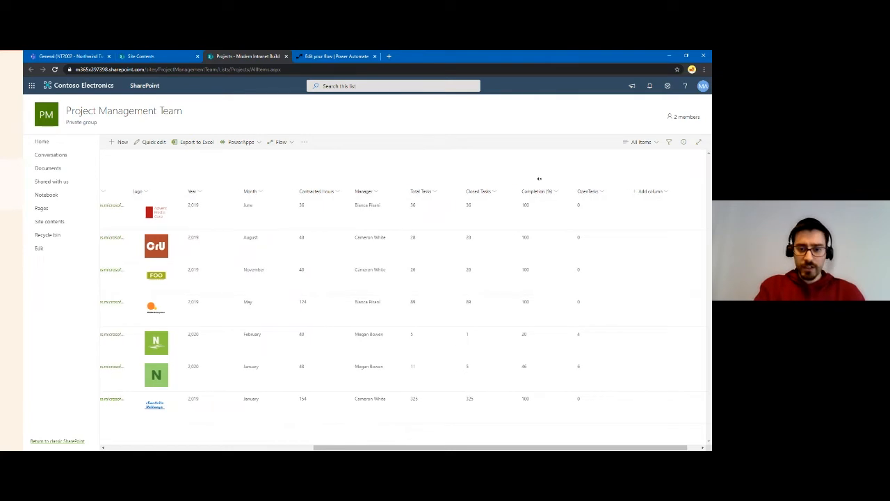
{"action": "scroll", "coordinate": [538, 179], "scroll_direction": "left", "scroll_amount": 3}
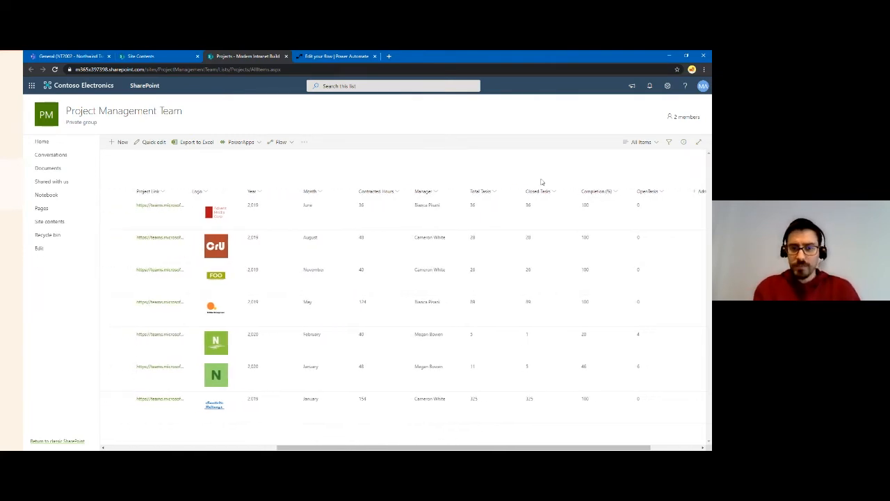
{"action": "scroll", "coordinate": [539, 176], "scroll_direction": "left", "scroll_amount": 10}
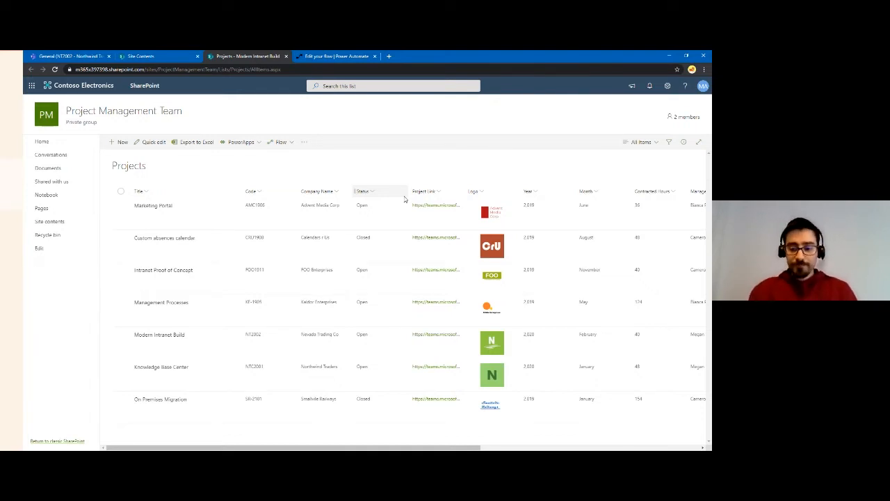
Switch to Teams and add a BindTuning Filters tab to the Project Management Team's General channel, without posting about it
{"action": "left_click", "coordinate": [75, 57]}
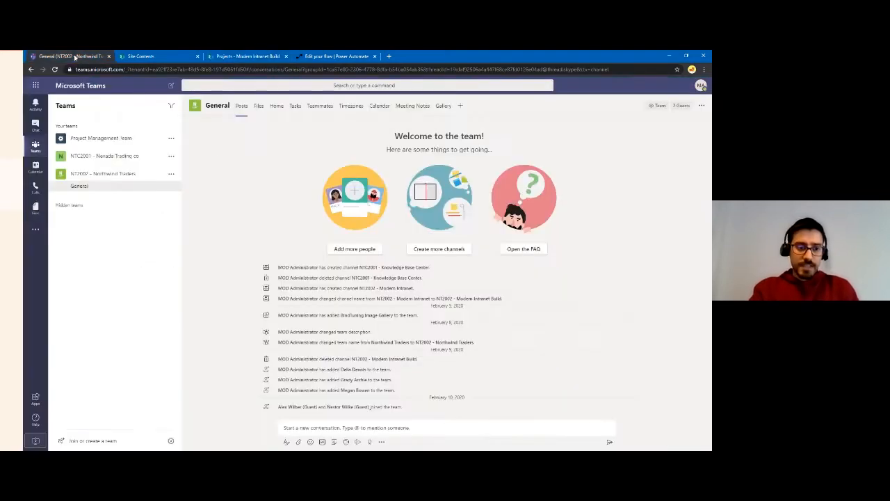
{"action": "left_click", "coordinate": [96, 142]}
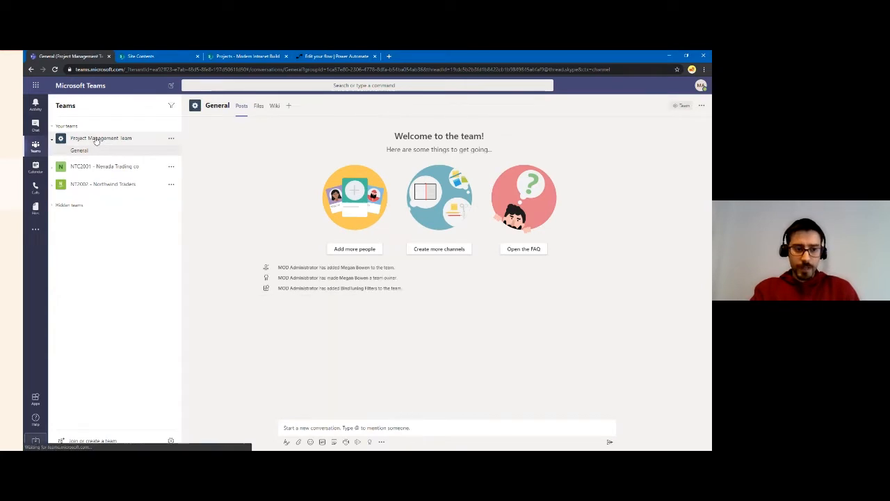
{"action": "left_click", "coordinate": [288, 106]}
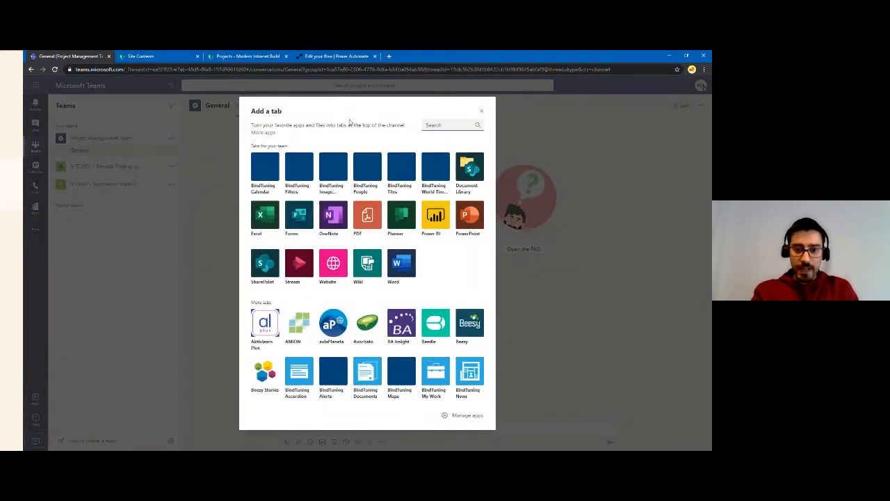
{"action": "left_click", "coordinate": [297, 168]}
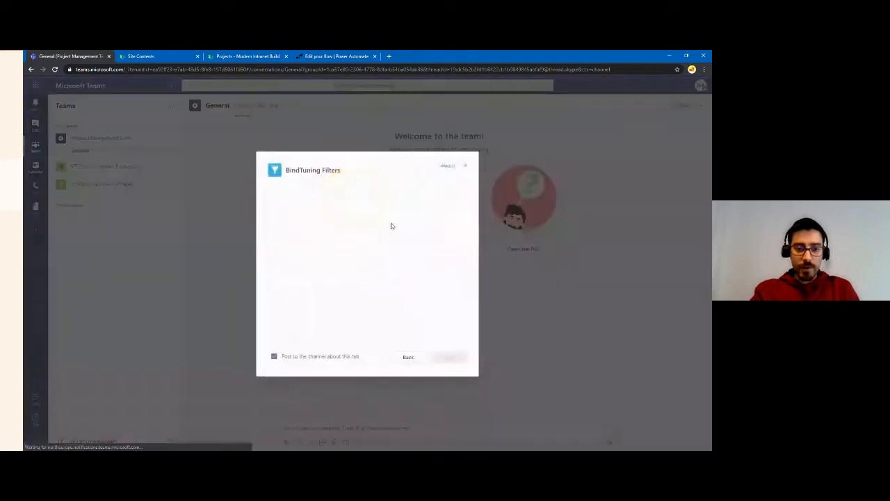
{"action": "left_click", "coordinate": [311, 359]}
{"action": "left_click", "coordinate": [449, 358]}
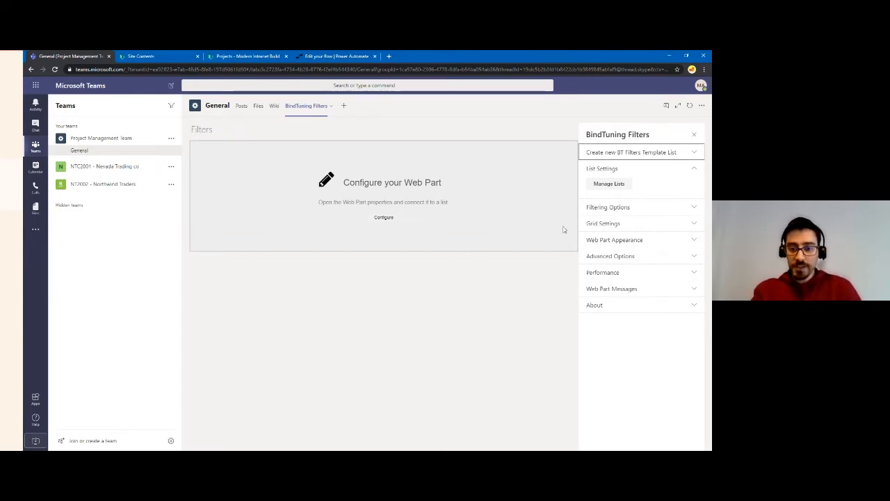
Review the Filters web part's template list and data source settings, check the Projects list in SharePoint, and close the settings
{"action": "left_click", "coordinate": [604, 185]}
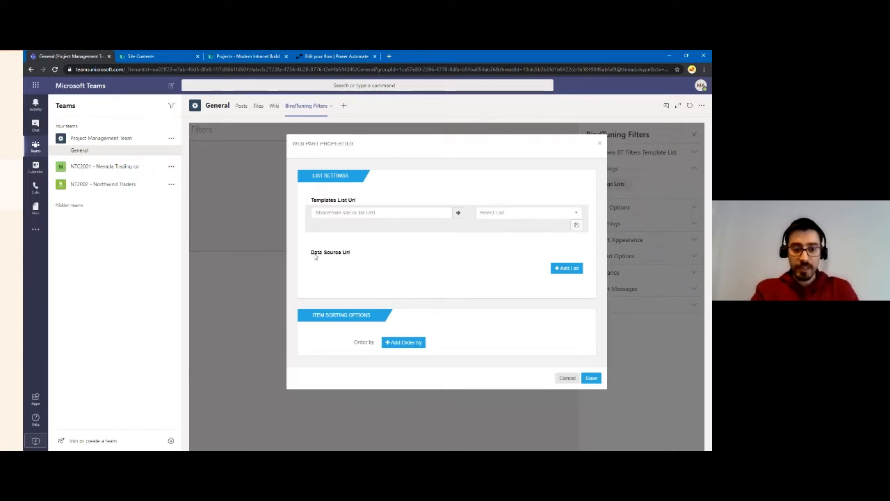
{"action": "left_click_drag", "start_coordinate": [310, 254], "coordinate": [349, 253]}
{"action": "left_click", "coordinate": [361, 259]}
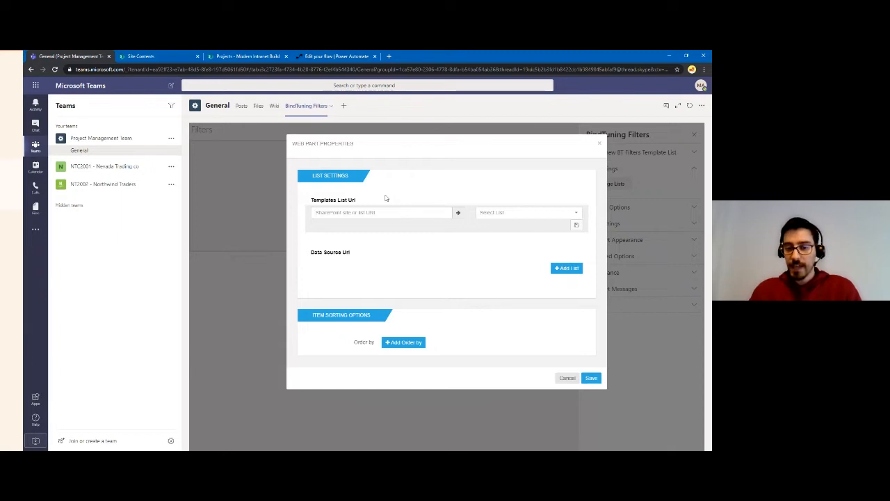
{"action": "left_click_drag", "start_coordinate": [363, 253], "coordinate": [327, 255]}
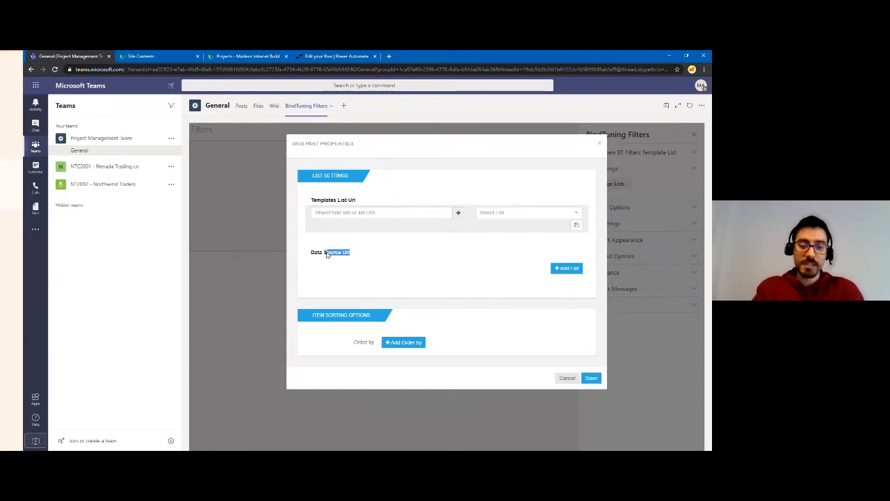
{"action": "left_click", "coordinate": [361, 247]}
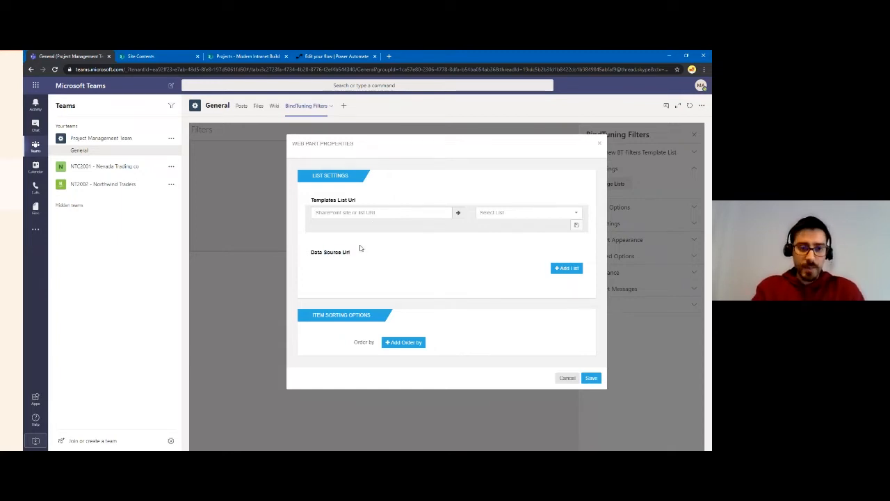
{"action": "left_click", "coordinate": [256, 56]}
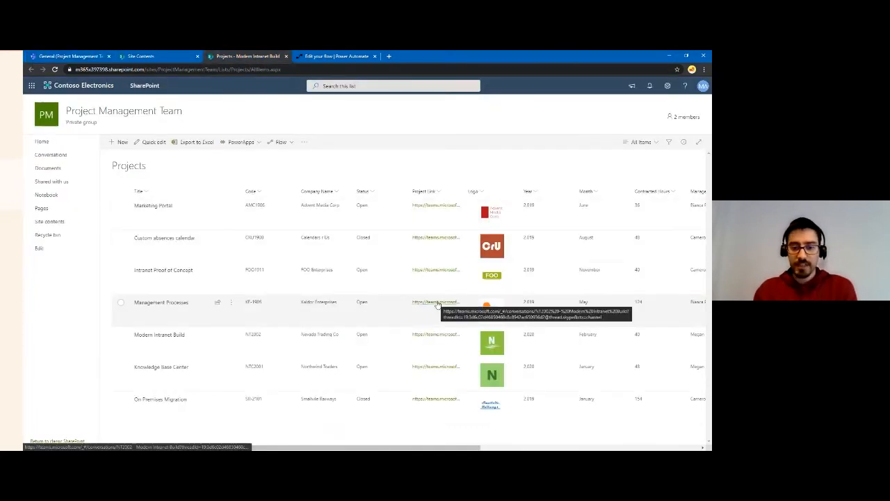
{"action": "left_click", "coordinate": [53, 54]}
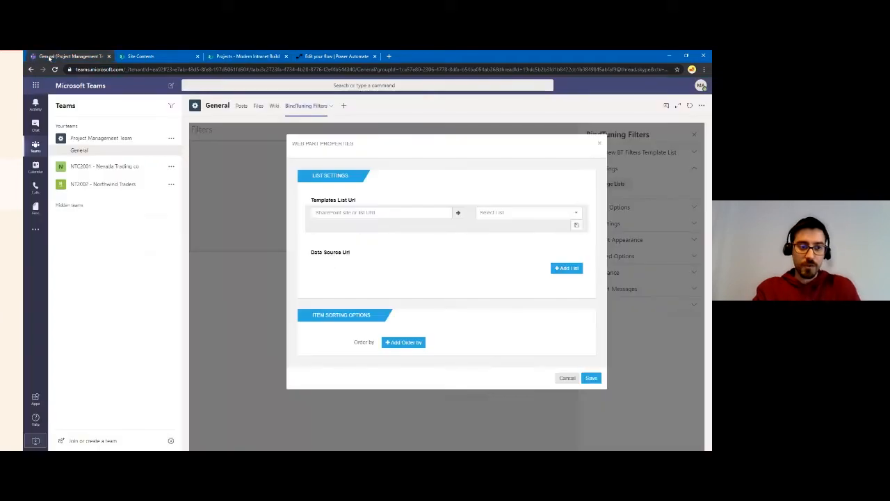
{"action": "left_click", "coordinate": [599, 146]}
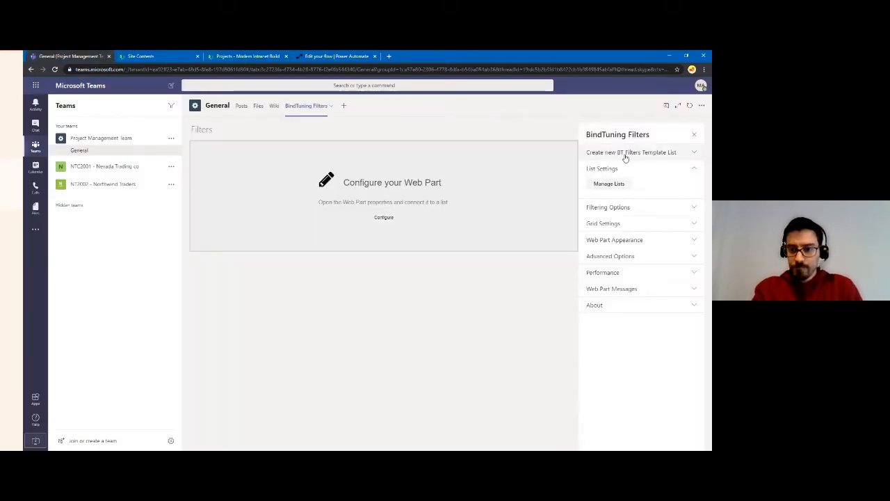
Create a new BT Filters template list named "Projects Template List" for the web part
{"action": "left_click", "coordinate": [625, 158]}
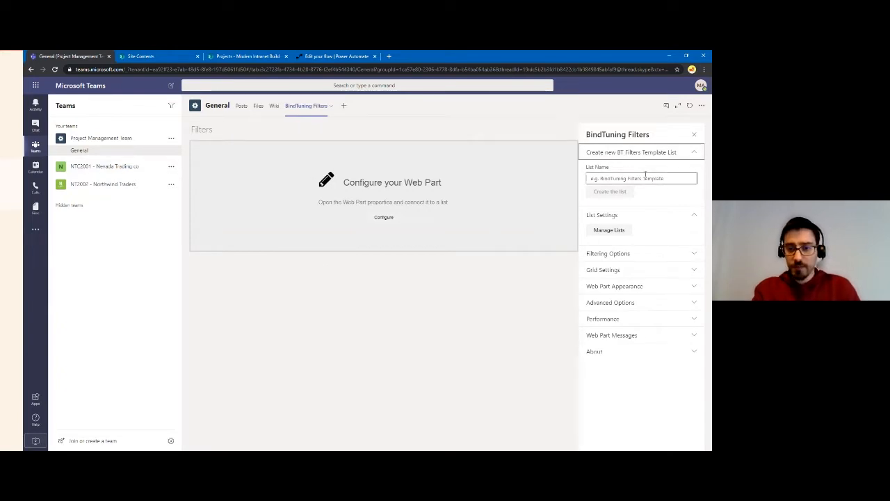
{"action": "left_click", "coordinate": [638, 179]}
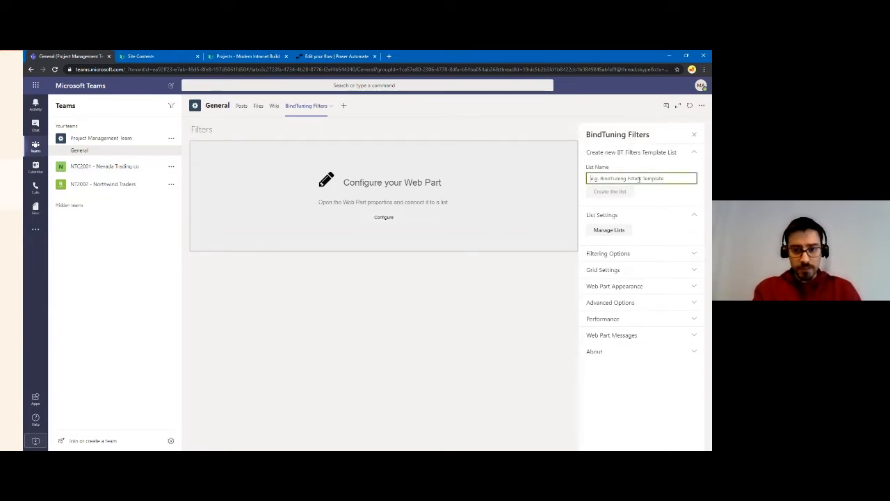
{"action": "type", "text": "P"}
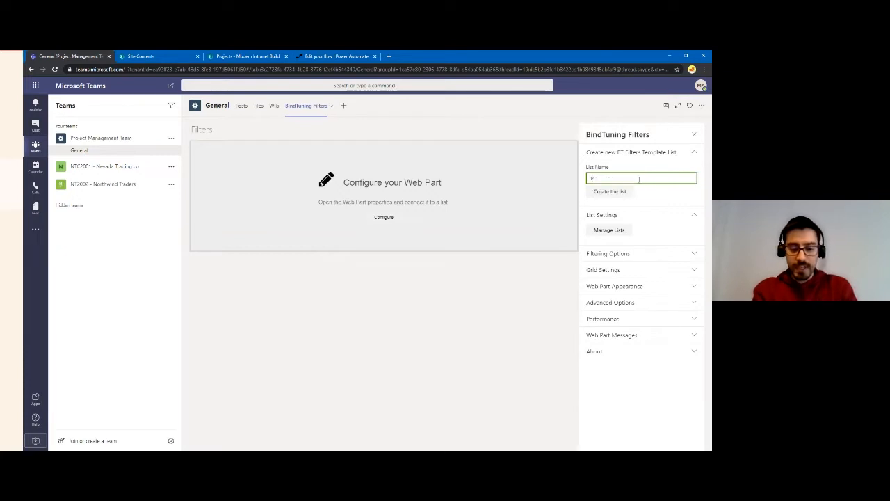
{"action": "type", "text": "rojects Templa"}
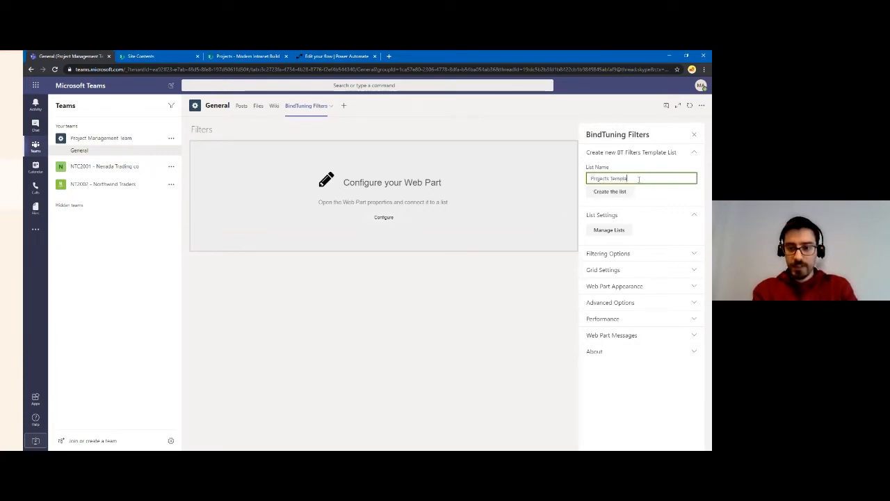
{"action": "type", "text": "te "}
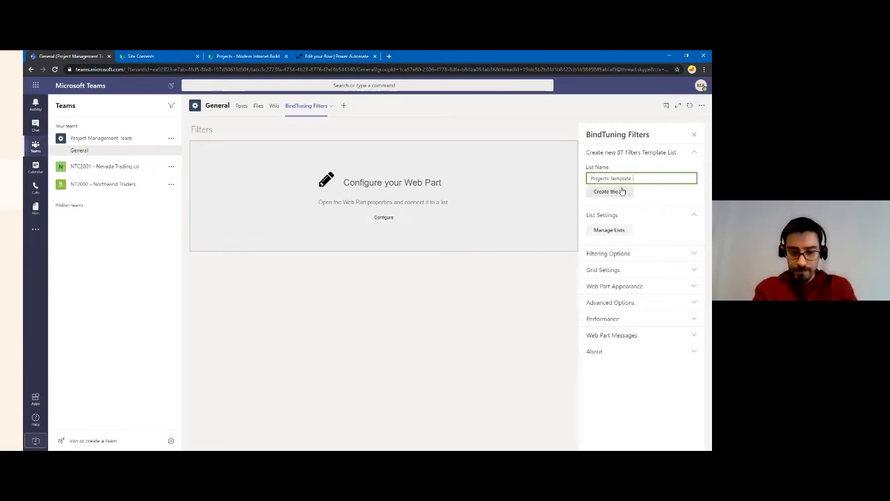
{"action": "type", "text": "List"}
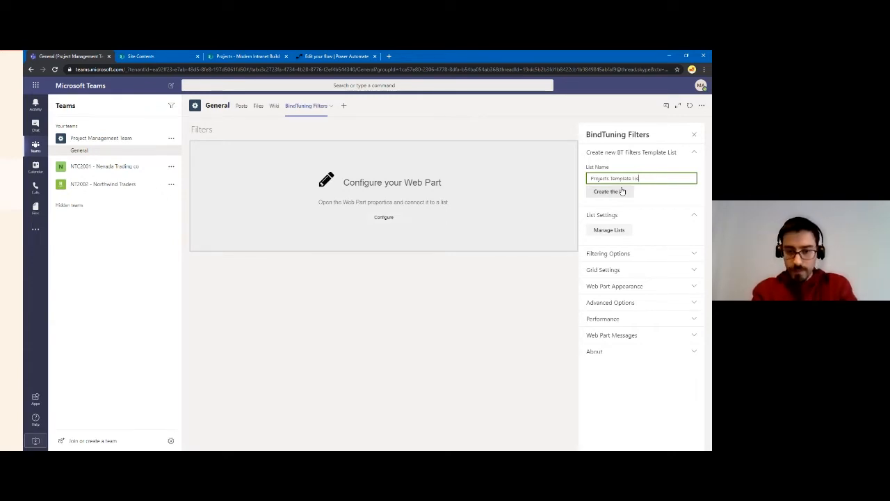
{"action": "left_click", "coordinate": [622, 191]}
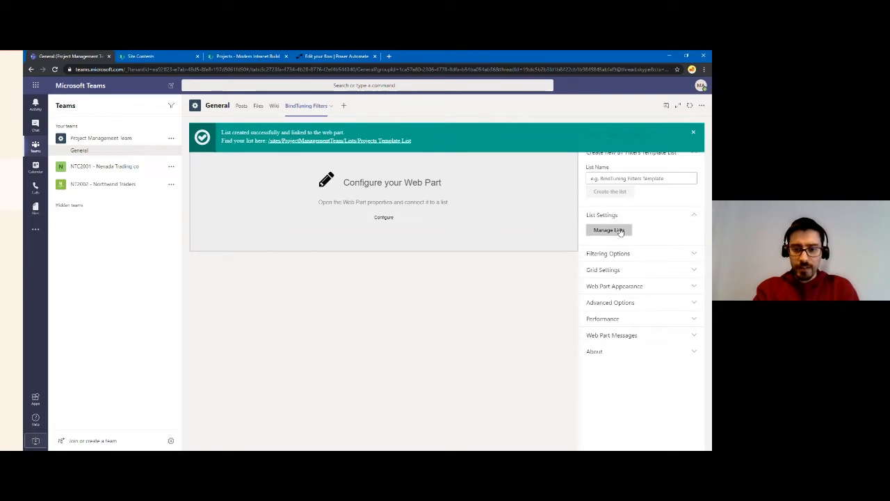
Add a data source to the web part's list settings with the site URL /sites/ProjectManagementTeam
{"action": "left_click", "coordinate": [619, 231]}
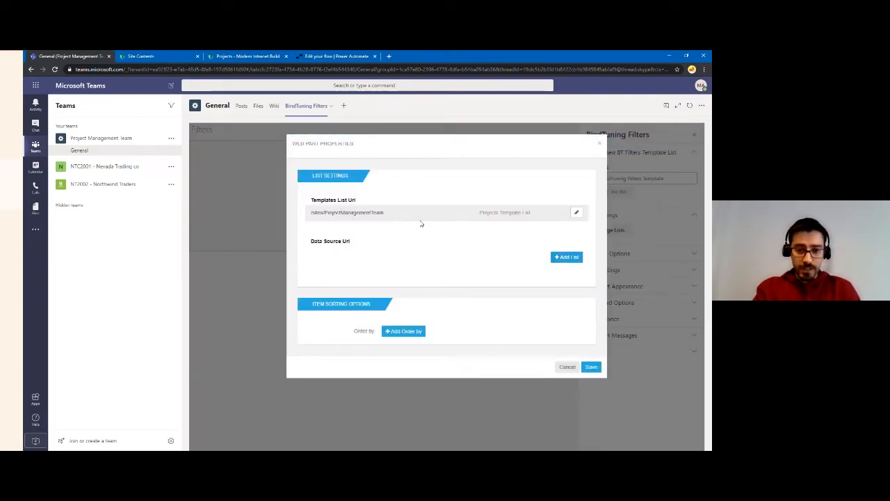
{"action": "left_click", "coordinate": [566, 257]}
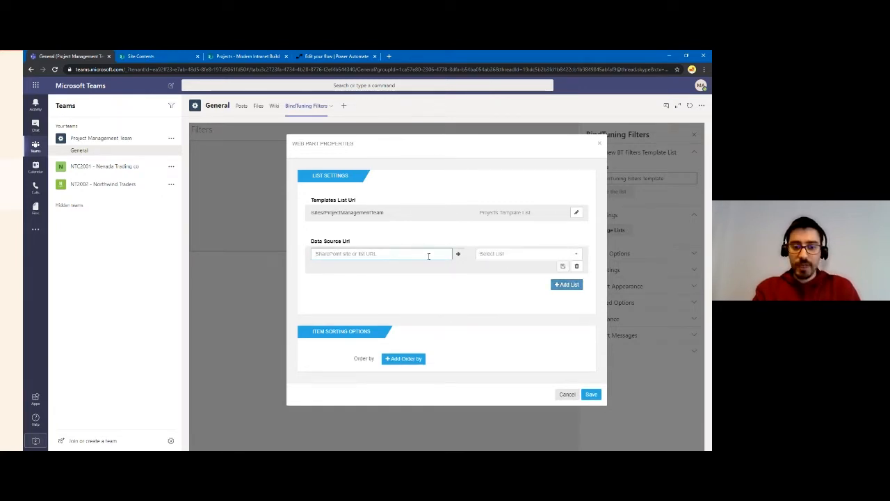
{"action": "triple_click", "coordinate": [371, 211]}
{"action": "key", "text": "ctrl+c"}
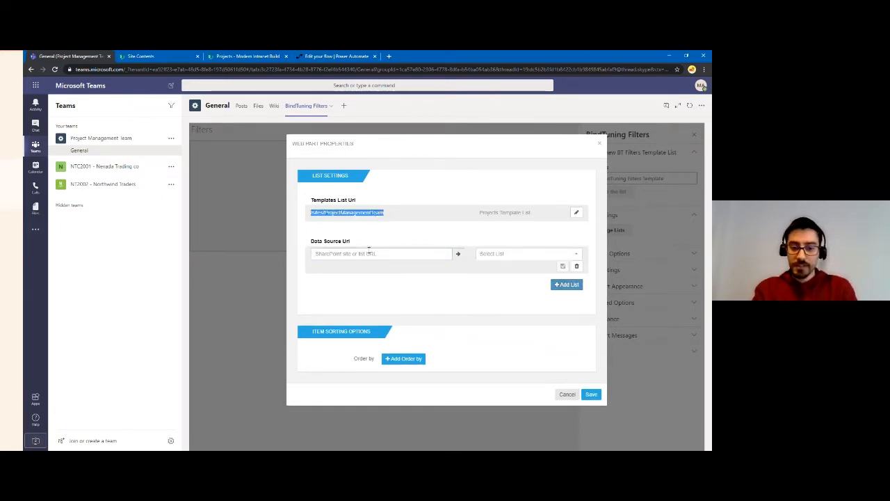
{"action": "left_click", "coordinate": [367, 253]}
{"action": "key", "text": "ctrl+v"}
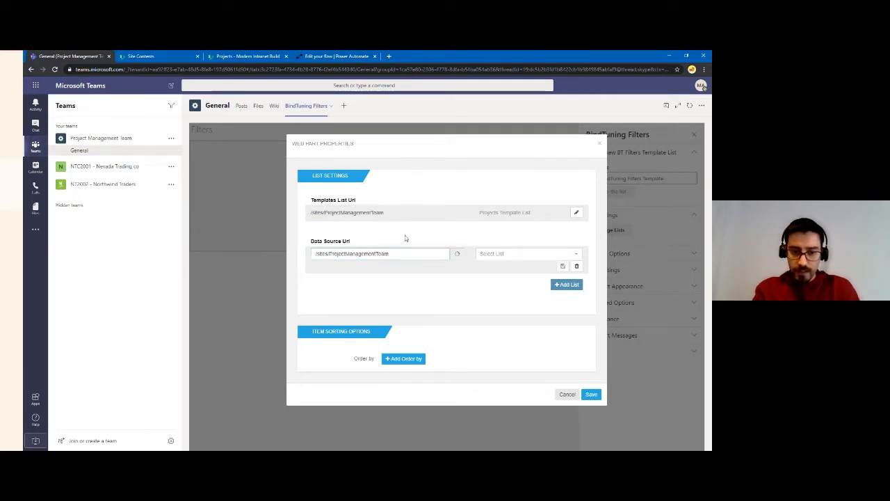
{"action": "left_click_drag", "start_coordinate": [389, 254], "coordinate": [313, 254]}
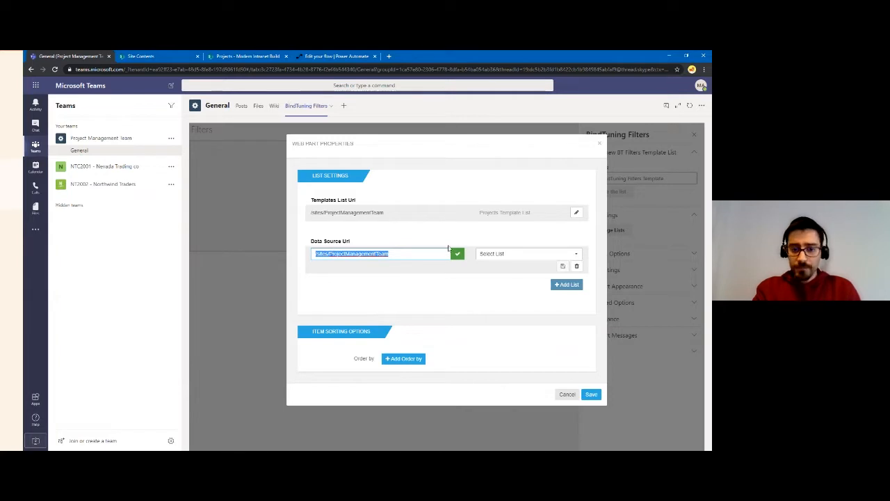
{"action": "left_click_drag", "start_coordinate": [389, 254], "coordinate": [336, 254]}
Choose the Projects list with the All Items view as the data source, and save the web part properties
{"action": "left_click", "coordinate": [499, 255]}
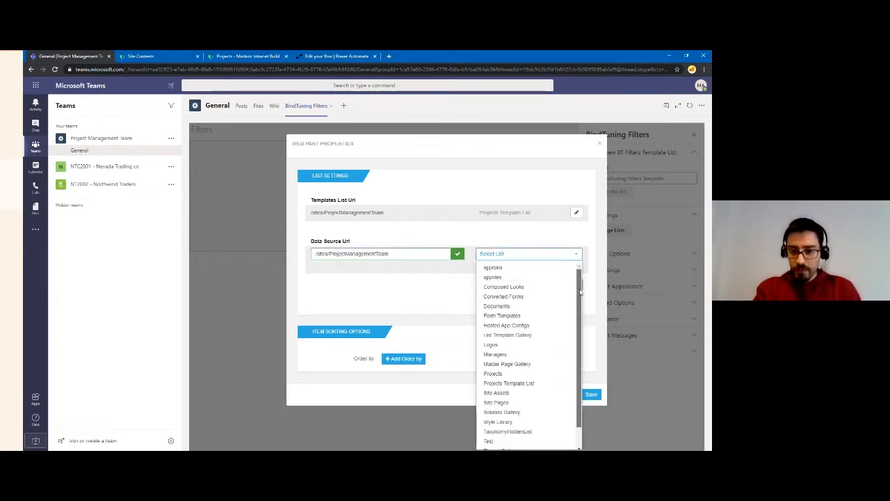
{"action": "left_click_drag", "start_coordinate": [579, 290], "coordinate": [582, 321]}
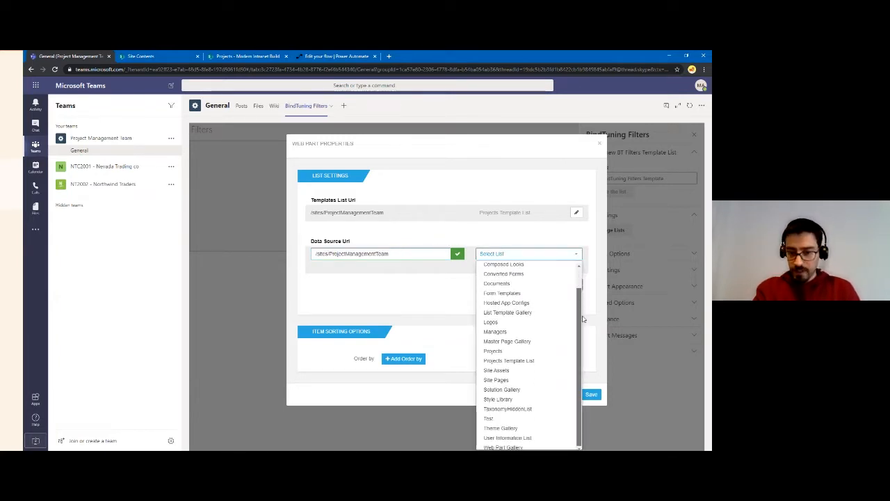
{"action": "left_click", "coordinate": [499, 351]}
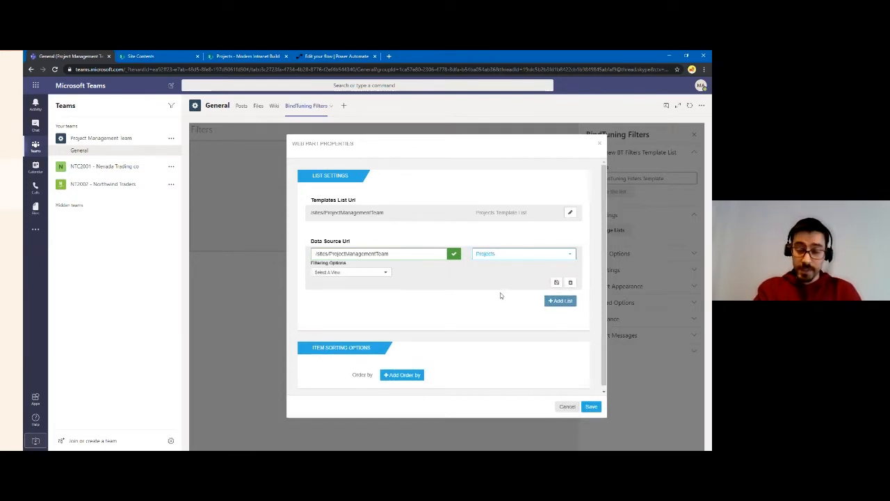
{"action": "left_click", "coordinate": [369, 274]}
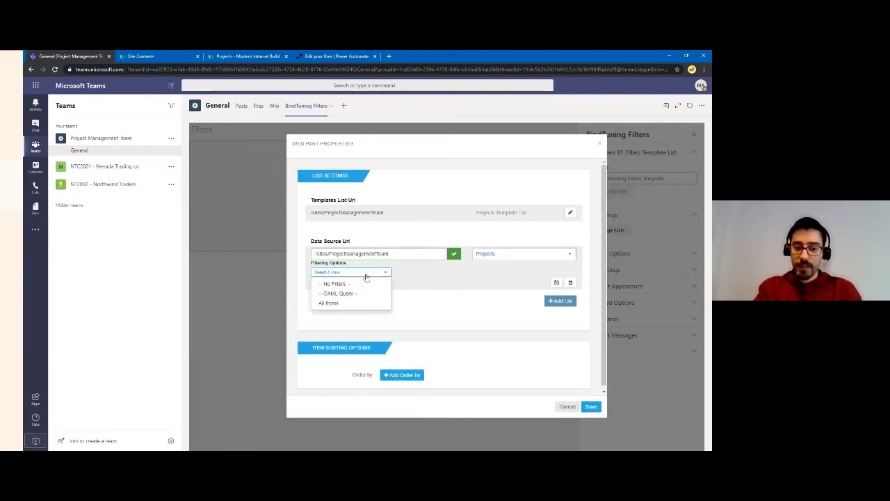
{"action": "left_click", "coordinate": [358, 303]}
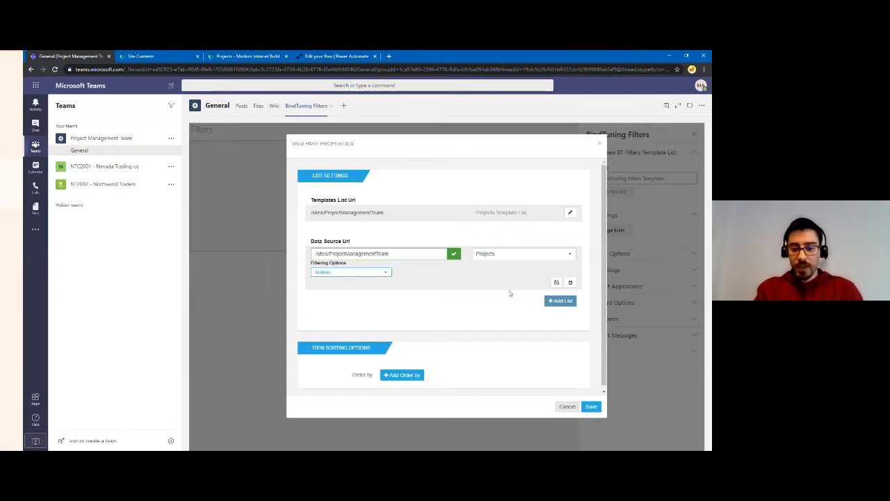
{"action": "left_click", "coordinate": [556, 282]}
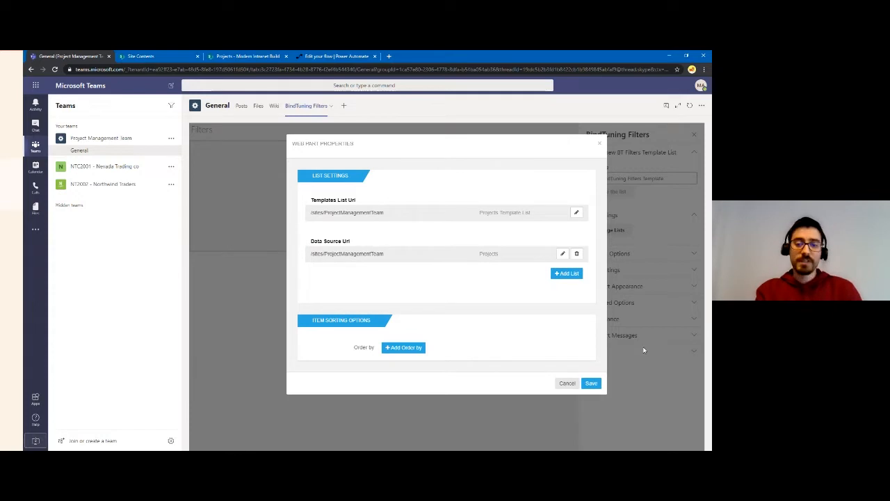
{"action": "left_click", "coordinate": [592, 386]}
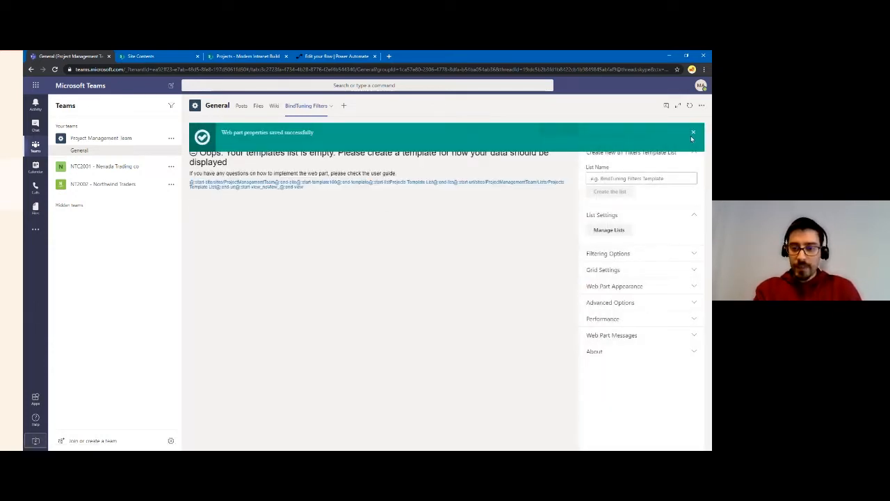
{"action": "left_click", "coordinate": [691, 132]}
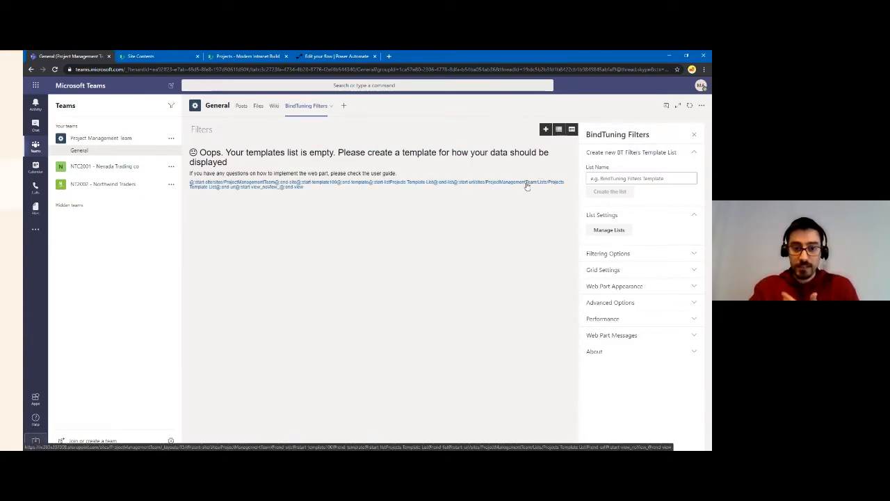
Start a new item in the templates list and set its front tile background to red at 100% opacity
{"action": "left_click", "coordinate": [546, 130]}
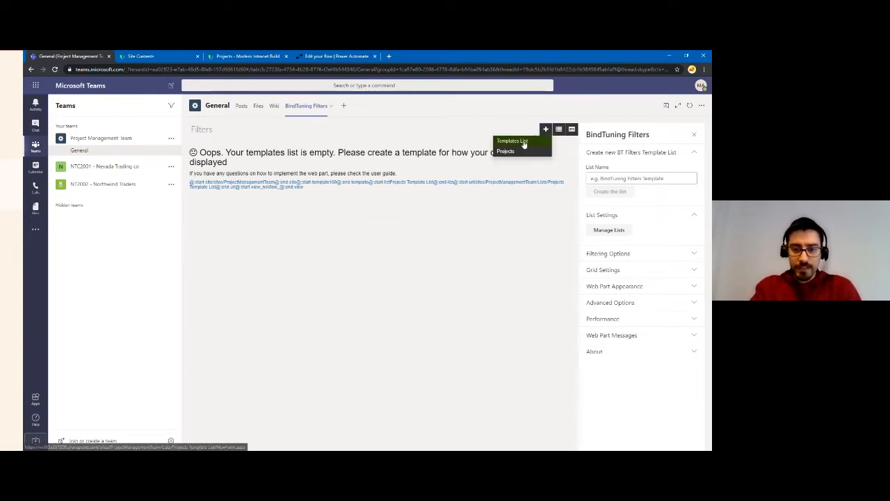
{"action": "left_click", "coordinate": [522, 141]}
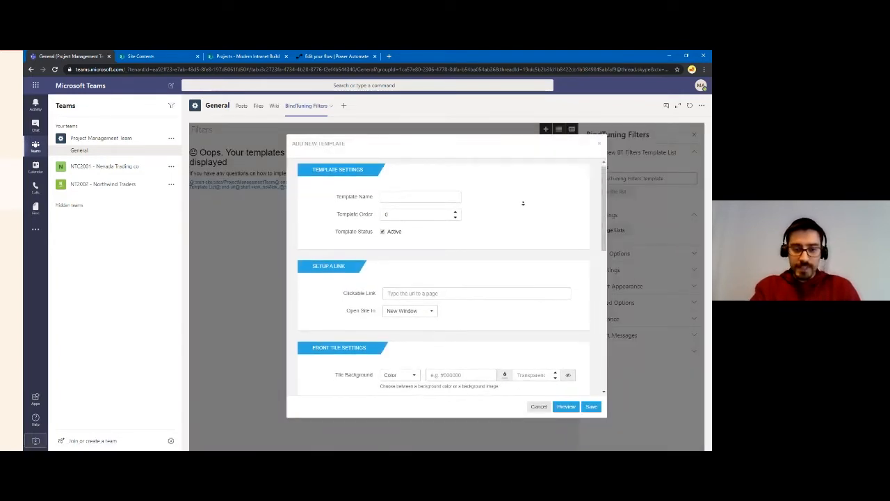
{"action": "scroll", "coordinate": [522, 203], "scroll_direction": "down", "scroll_amount": 2}
{"action": "scroll", "coordinate": [523, 208], "scroll_direction": "down", "scroll_amount": 5}
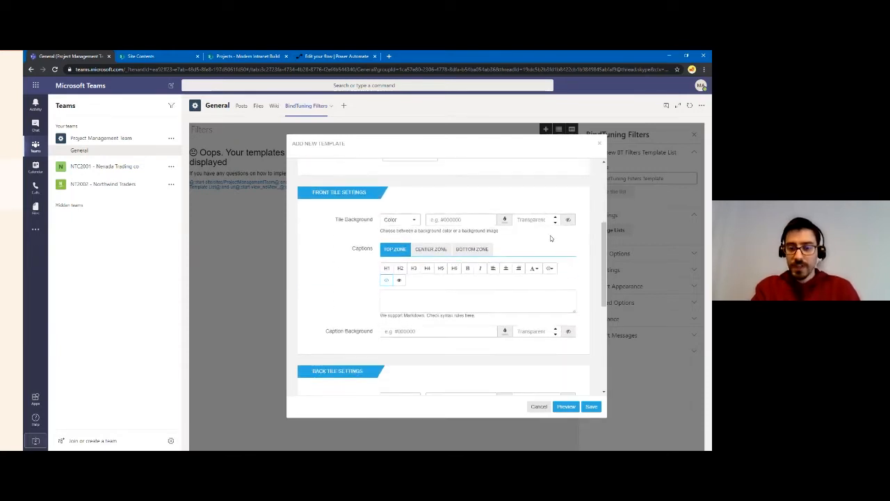
{"action": "mouse_move", "coordinate": [602, 250]}
{"action": "left_mouse_down"}
{"action": "mouse_move", "coordinate": [603, 190]}
{"action": "mouse_move", "coordinate": [588, 244]}
{"action": "left_mouse_up"}
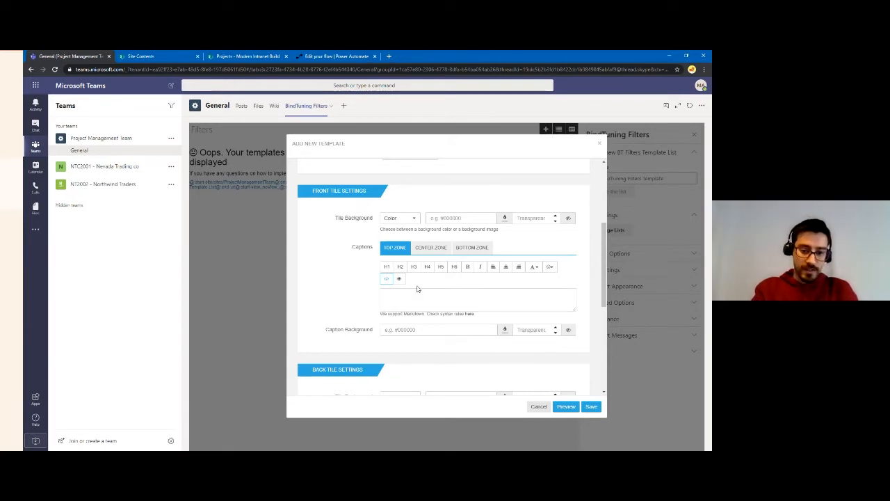
{"action": "left_click", "coordinate": [505, 218]}
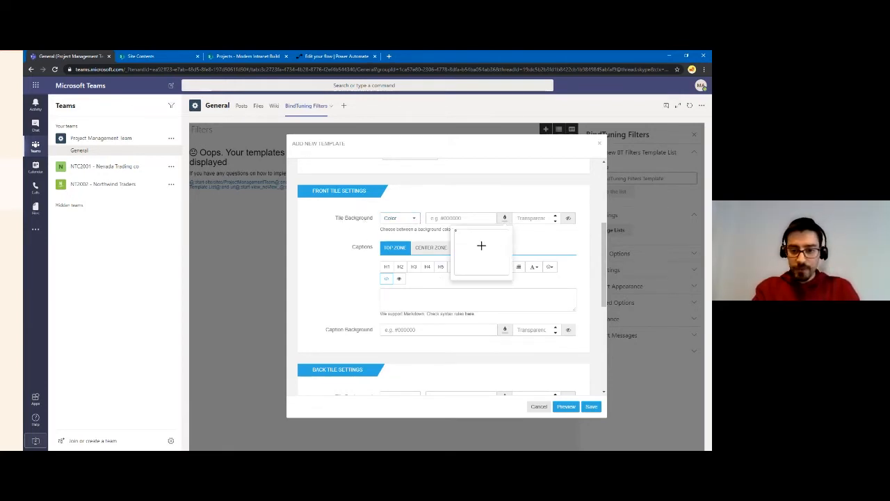
{"action": "left_click_drag", "start_coordinate": [481, 241], "coordinate": [486, 244]}
{"action": "left_click", "coordinate": [362, 287]}
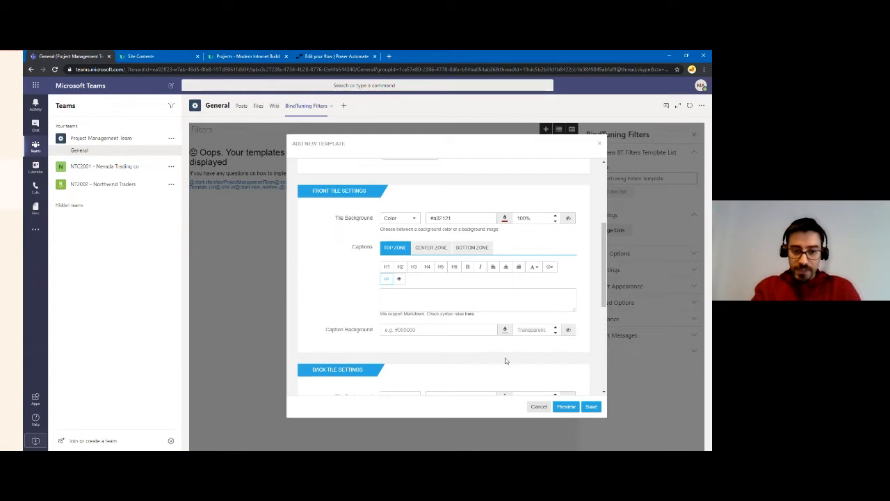
Enter "Hello World" as the front tile's top zone caption
{"action": "left_click", "coordinate": [389, 296]}
{"action": "scroll", "coordinate": [353, 273], "scroll_direction": "down", "scroll_amount": 1}
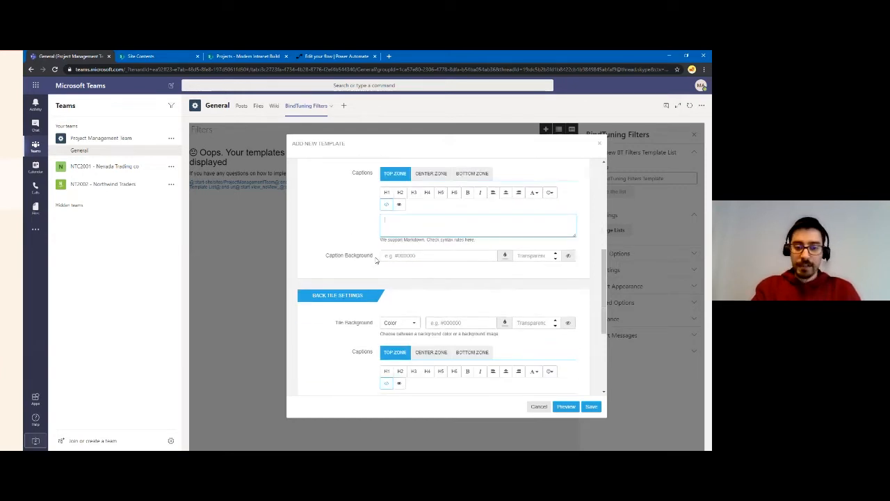
{"action": "scroll", "coordinate": [377, 262], "scroll_direction": "up", "scroll_amount": 1}
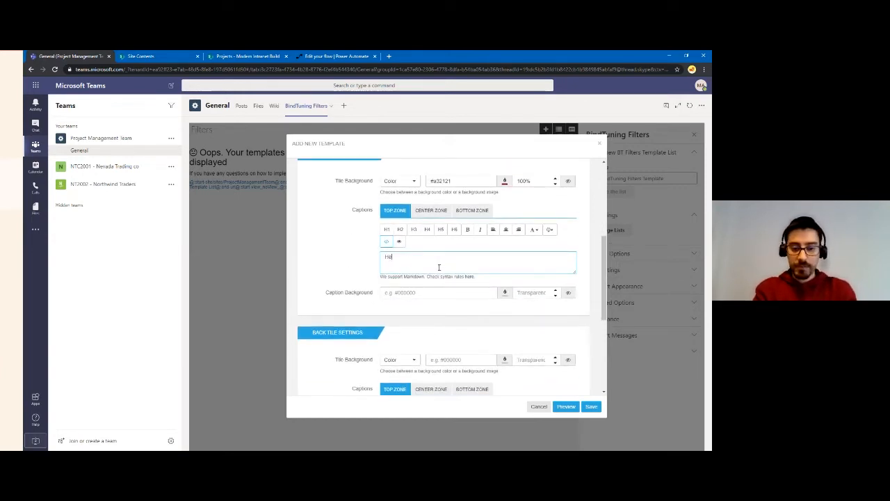
{"action": "type", "text": "Hello World"}
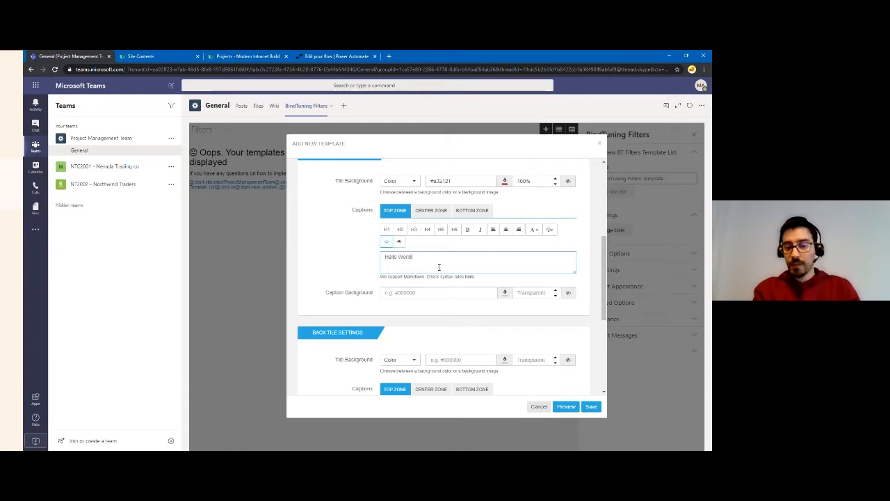
{"action": "left_click", "coordinate": [325, 252]}
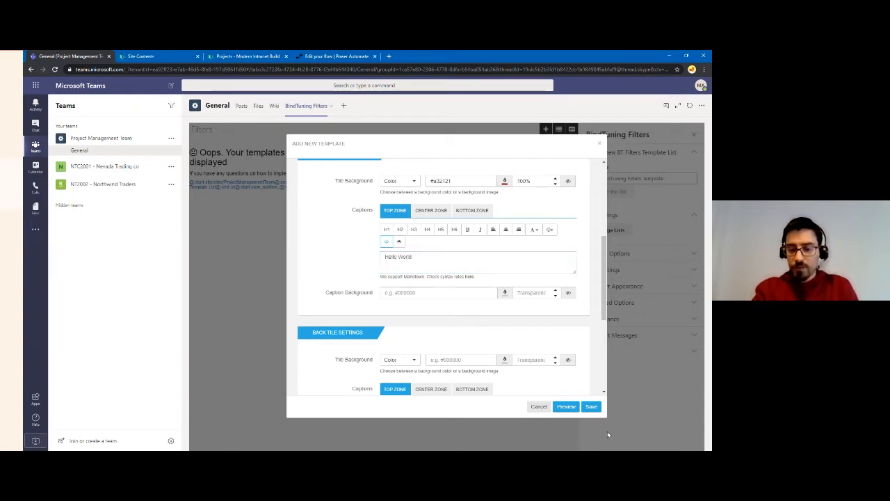
Preview the template's tiles, compare them with the items in the SharePoint Projects list, and return to editing the template
{"action": "left_click", "coordinate": [566, 408]}
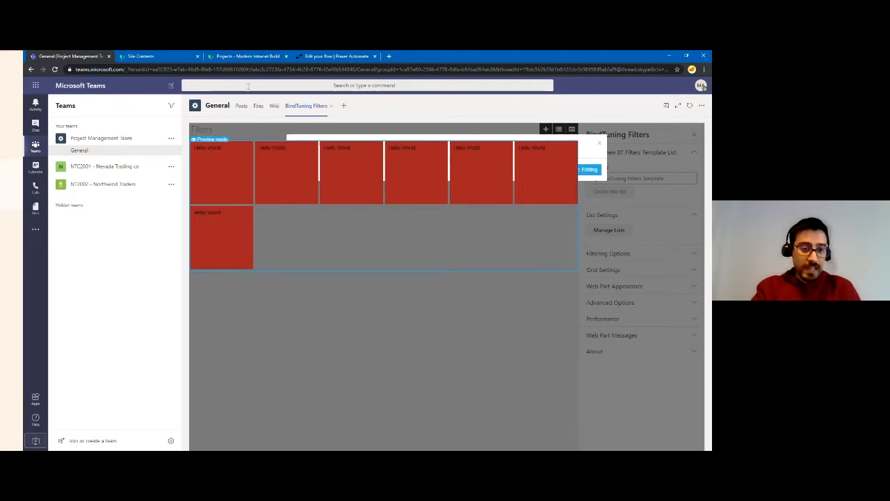
{"action": "left_click", "coordinate": [250, 58]}
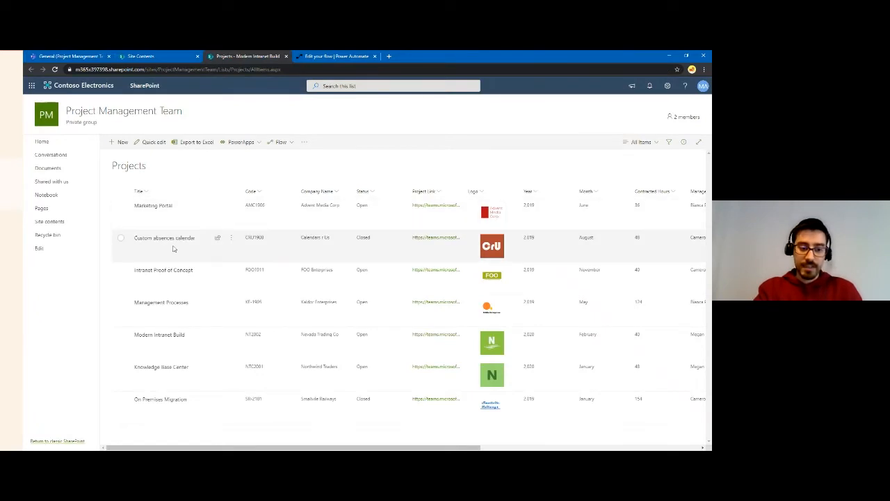
{"action": "left_click", "coordinate": [70, 56]}
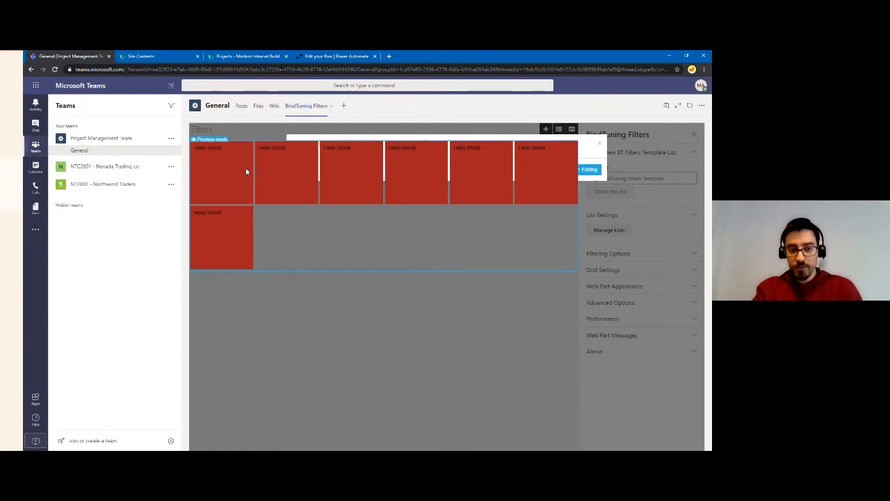
{"action": "left_click", "coordinate": [589, 169]}
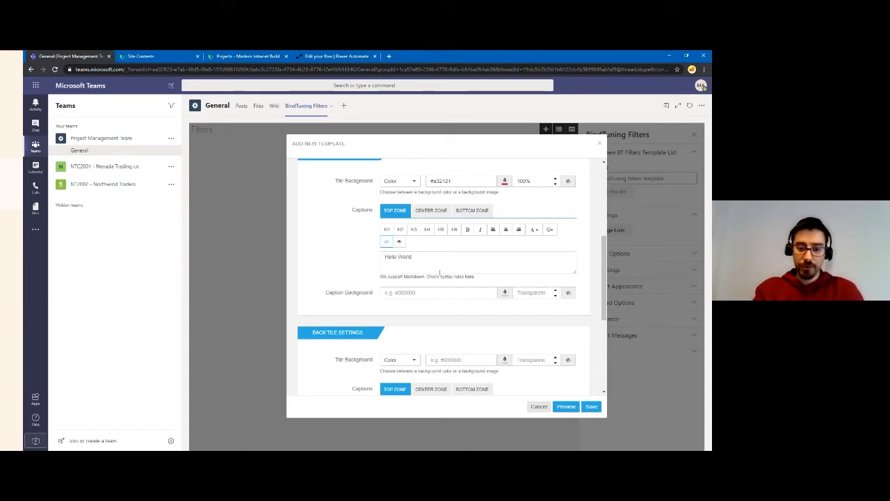
Replace the front tile's top zone caption with the {{Title}} token, checking the column name against the SharePoint Projects list
{"action": "left_click_drag", "start_coordinate": [427, 255], "coordinate": [311, 255]}
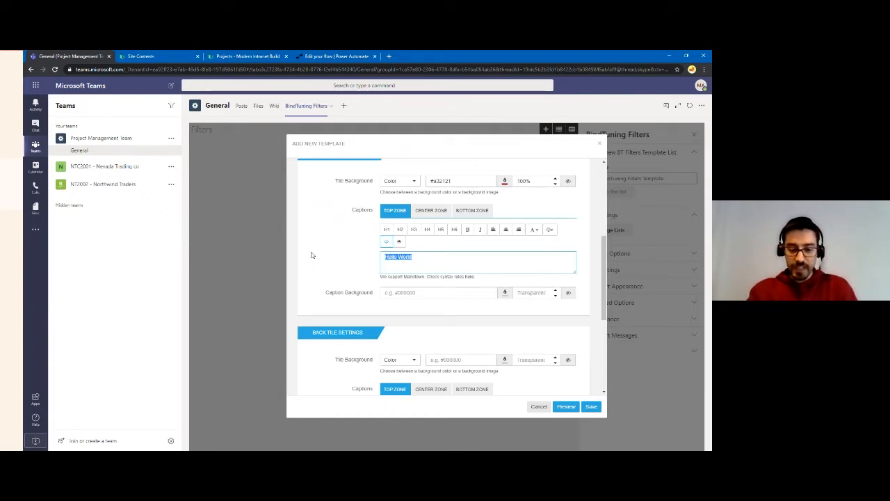
{"action": "key", "text": "BackSpace"}
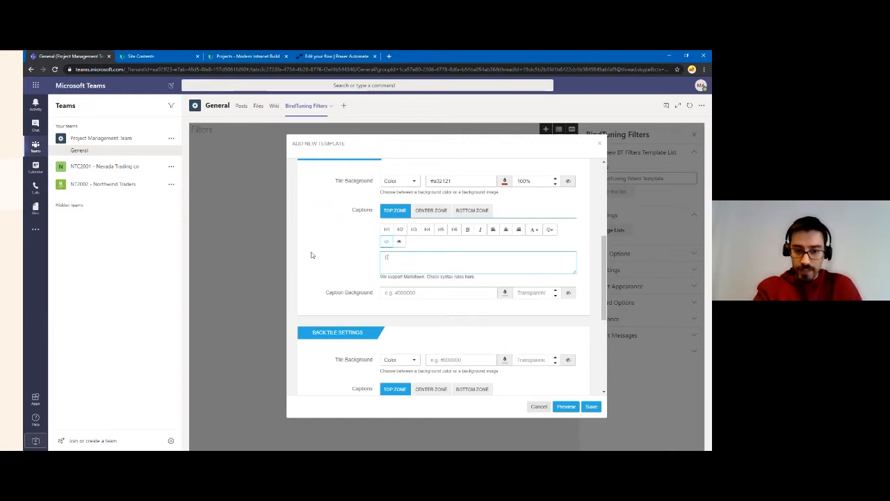
{"action": "type", "text": "{{}}"}
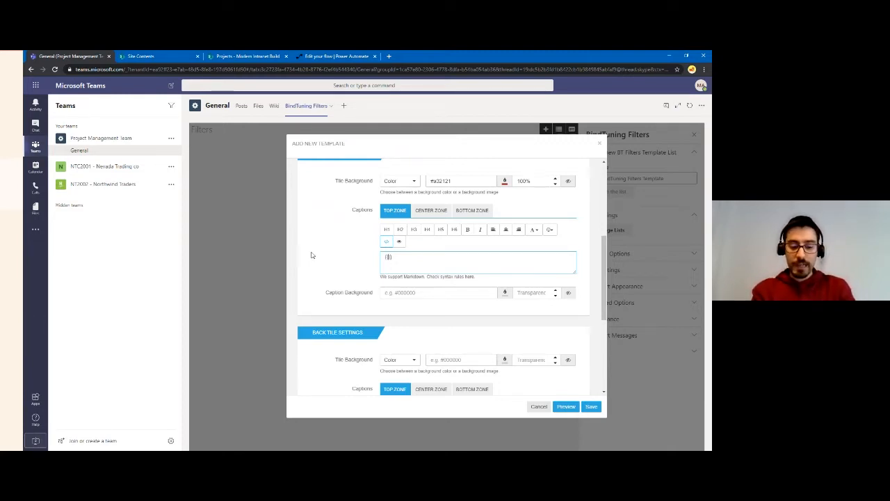
{"action": "type", "text": "itle"}
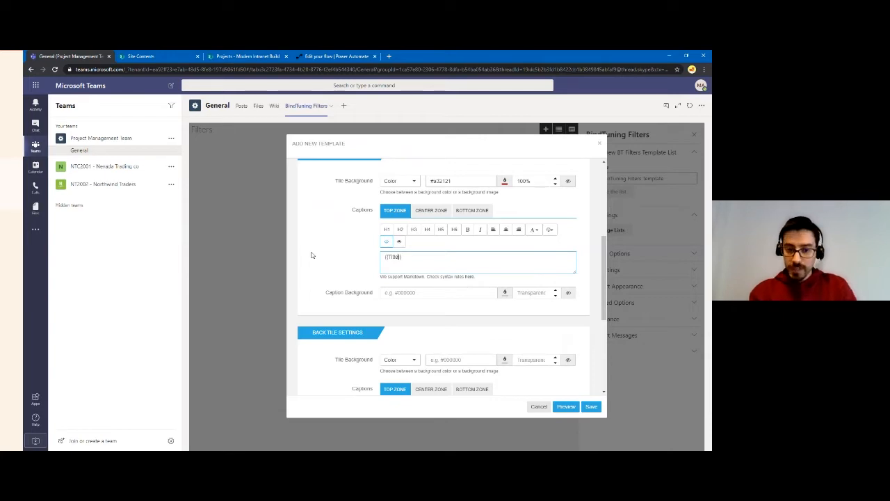
{"action": "key", "text": "ctrl+shift+Left"}
{"action": "type", "text": "Titl"}
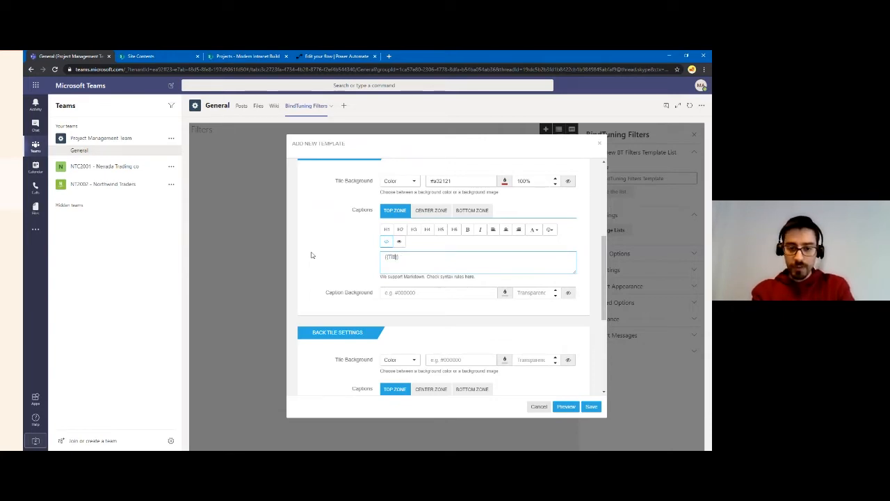
{"action": "left_click", "coordinate": [240, 56]}
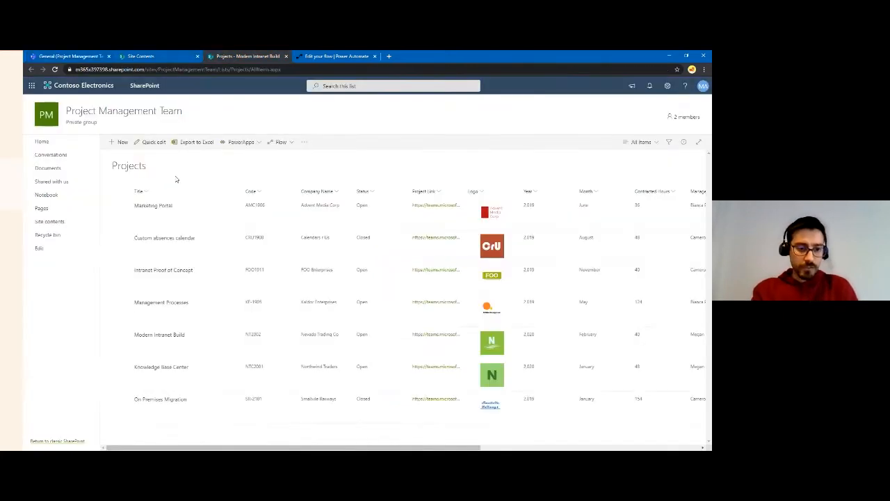
{"action": "left_click", "coordinate": [57, 57]}
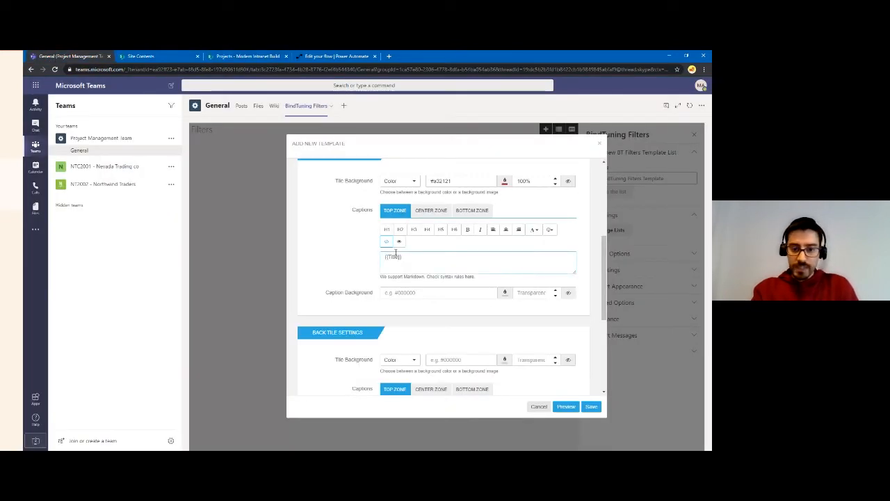
{"action": "left_click_drag", "start_coordinate": [401, 257], "coordinate": [386, 257]}
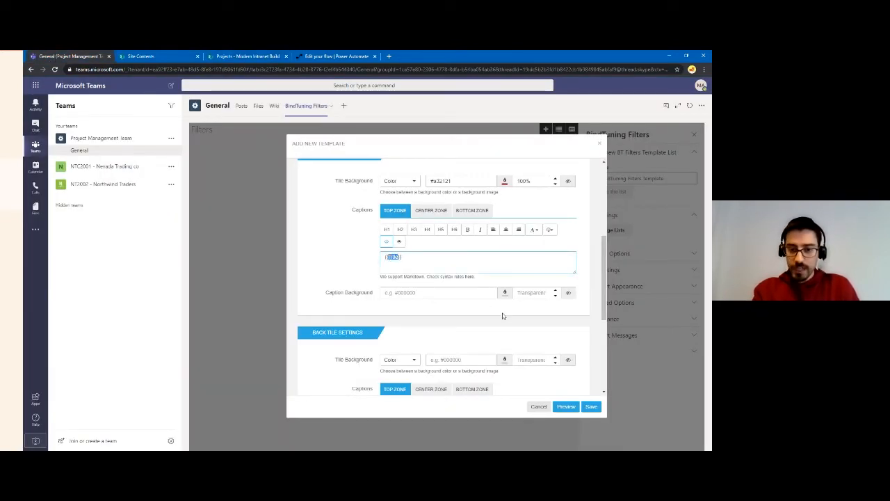
Preview the tiles with the {{Title}} caption, glance at the SharePoint site contents, and return to editing the template
{"action": "left_click", "coordinate": [566, 407]}
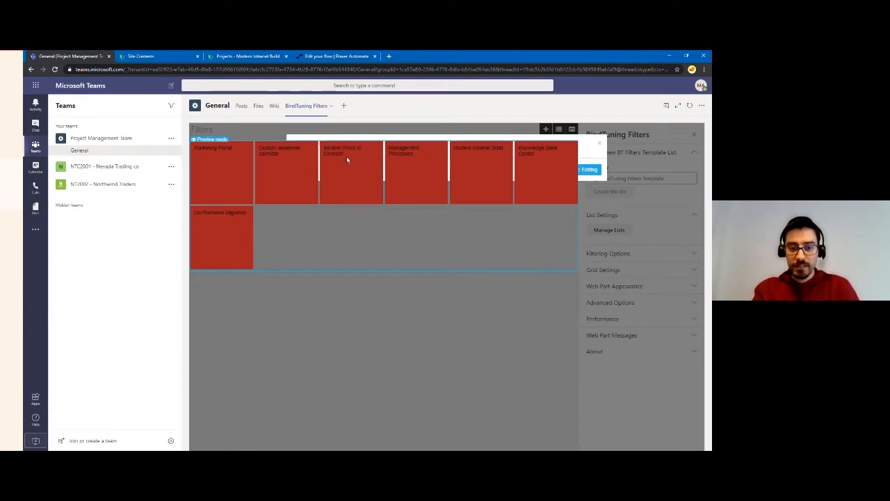
{"action": "left_click", "coordinate": [161, 59]}
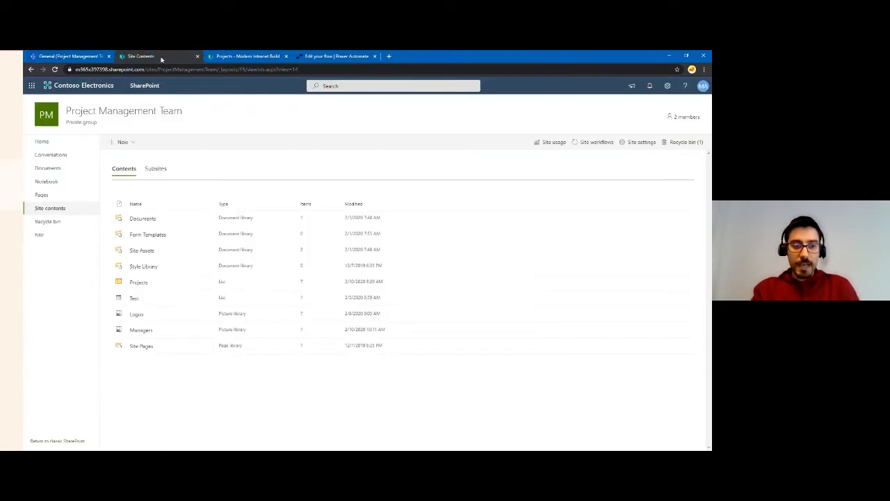
{"action": "left_click", "coordinate": [84, 57]}
{"action": "left_click", "coordinate": [596, 171]}
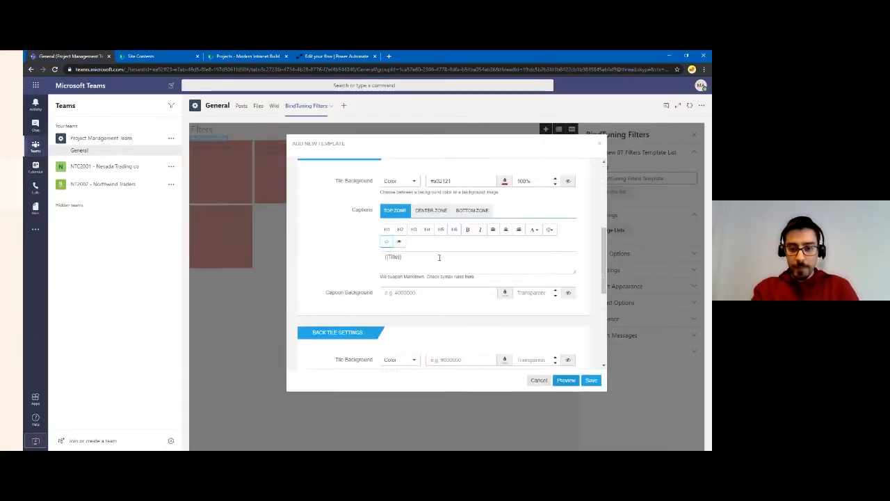
Add the {{CompanyName}} token on a line above {{Title}} in the front tile's top zone caption and preview the tiles
{"action": "left_click_drag", "start_coordinate": [419, 258], "coordinate": [362, 260]}
{"action": "left_click_drag", "start_coordinate": [489, 261], "coordinate": [369, 257]}
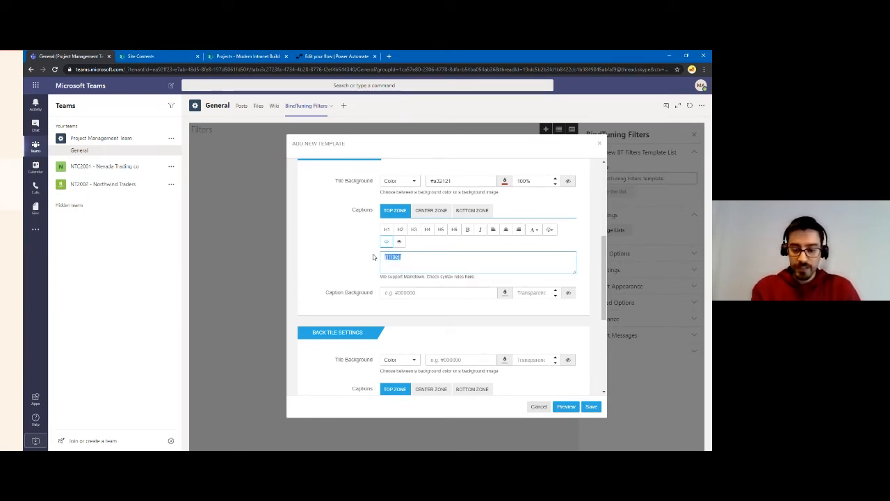
{"action": "key", "text": "Left"}
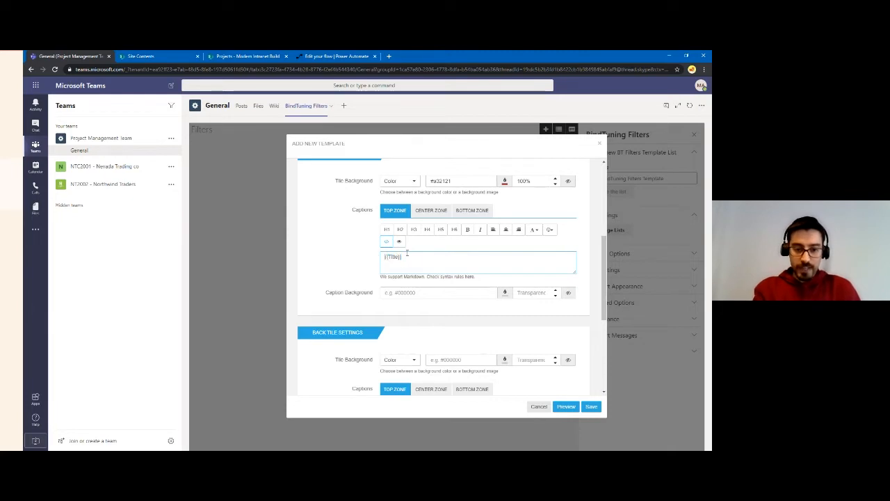
{"action": "key", "text": "Return"}
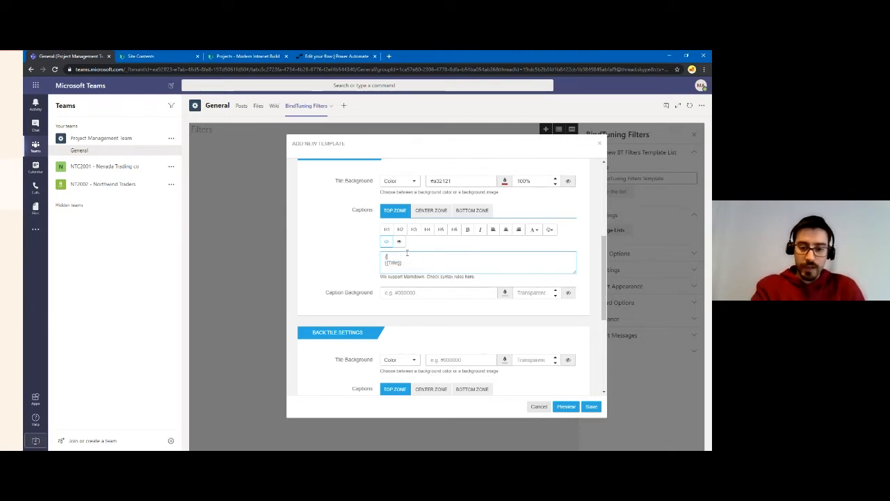
{"action": "type", "text": "{{Comp"}
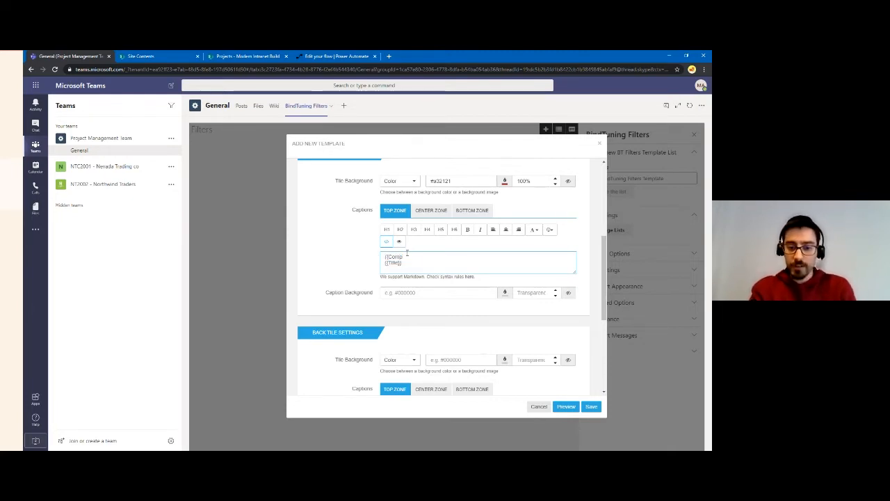
{"action": "type", "text": "an"}
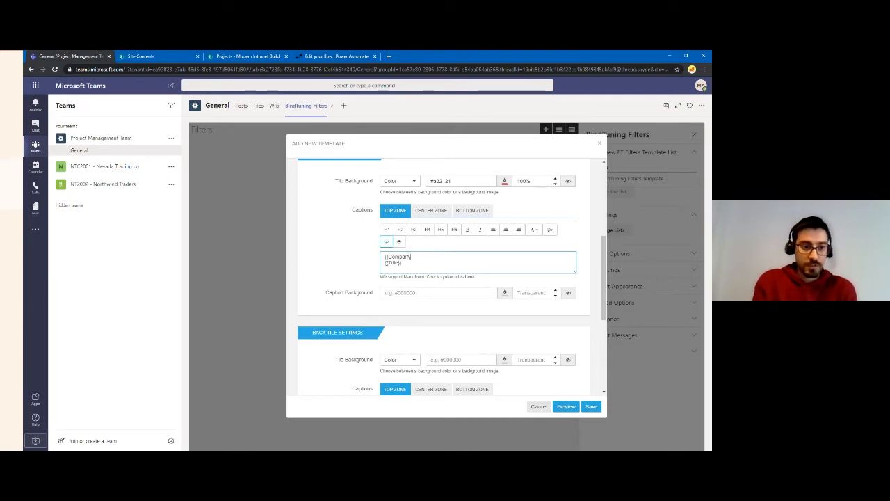
{"action": "type", "text": "yName}}"}
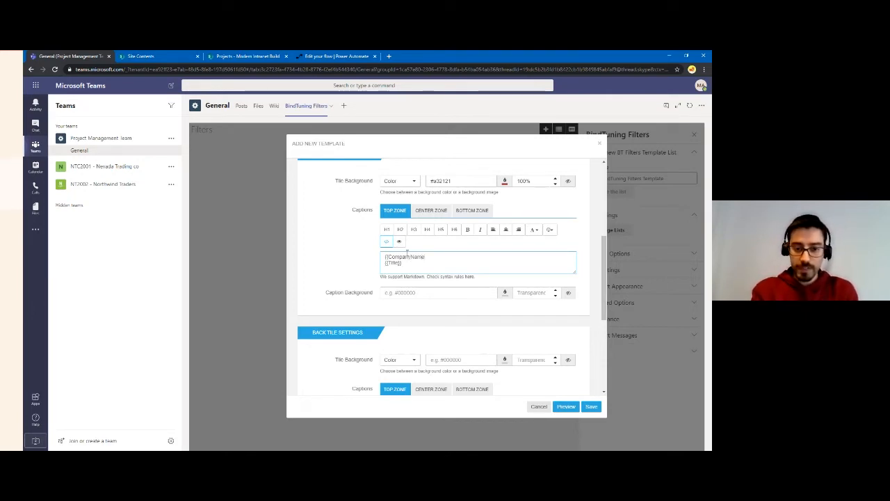
{"action": "left_click", "coordinate": [566, 406]}
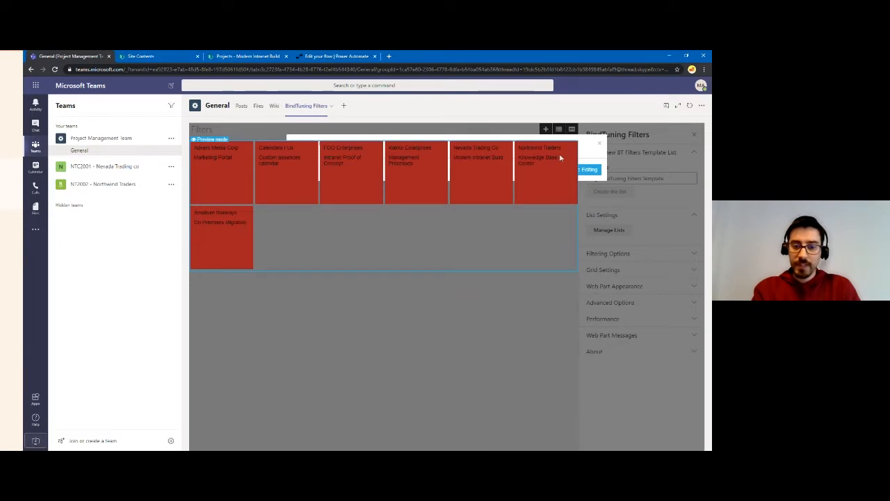
{"action": "left_click", "coordinate": [588, 170]}
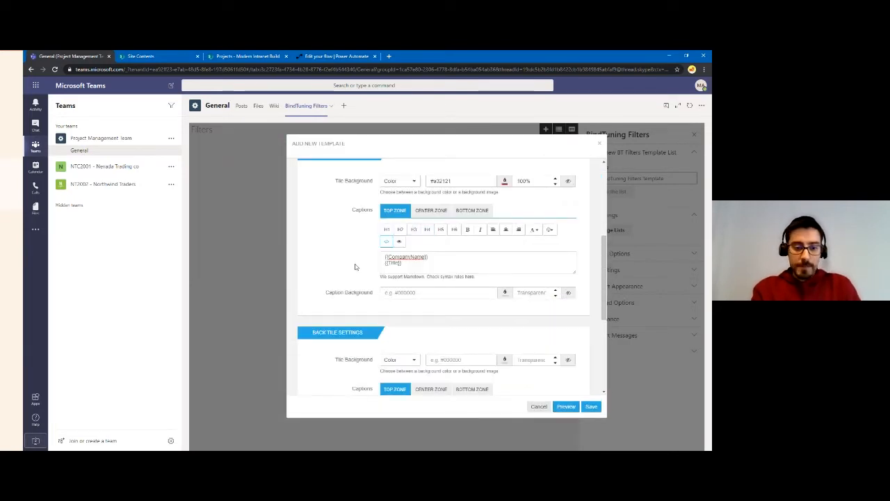
Try heading level H1 on the {{CompanyName}} caption line, preview the tiles, and return to editing
{"action": "left_click", "coordinate": [455, 268]}
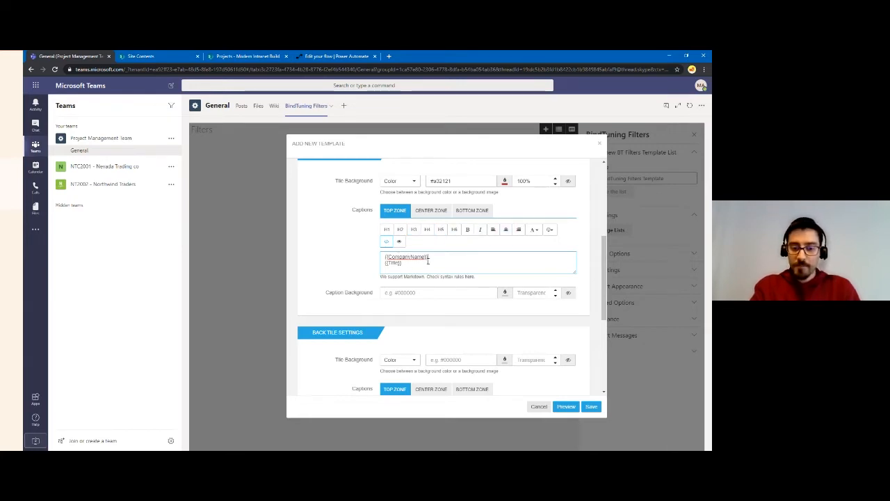
{"action": "left_click_drag", "start_coordinate": [424, 271], "coordinate": [342, 251]}
{"action": "left_click", "coordinate": [533, 278]}
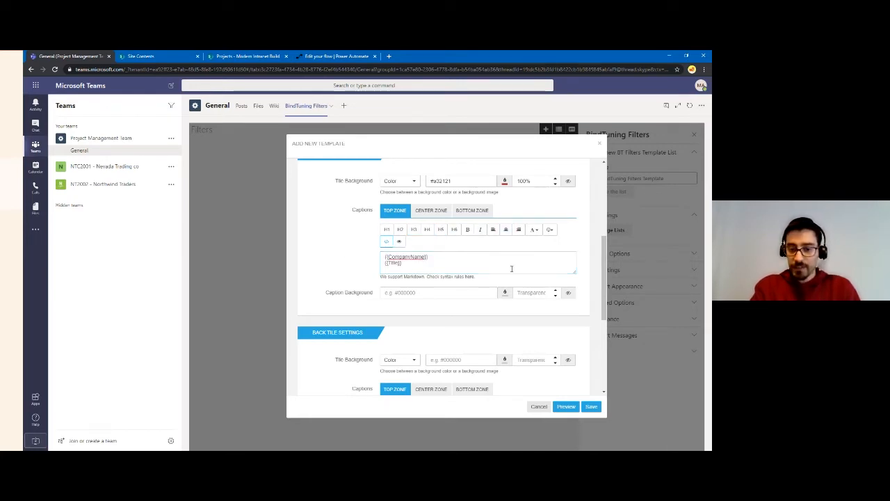
{"action": "left_click", "coordinate": [435, 263]}
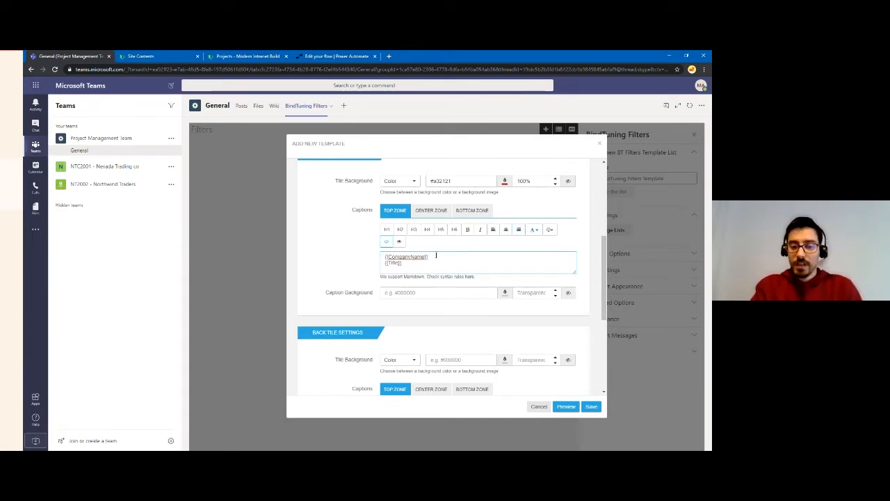
{"action": "left_click", "coordinate": [387, 232]}
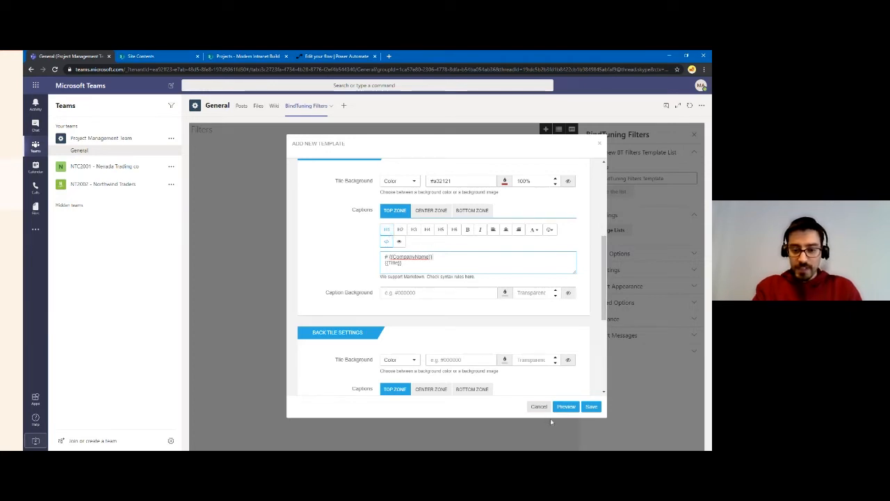
{"action": "left_click_drag", "start_coordinate": [436, 257], "coordinate": [389, 256]}
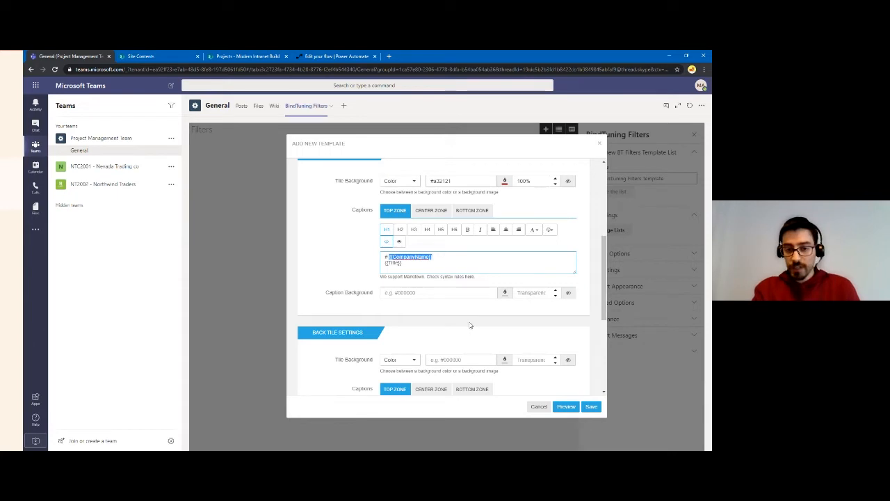
{"action": "left_click", "coordinate": [565, 406]}
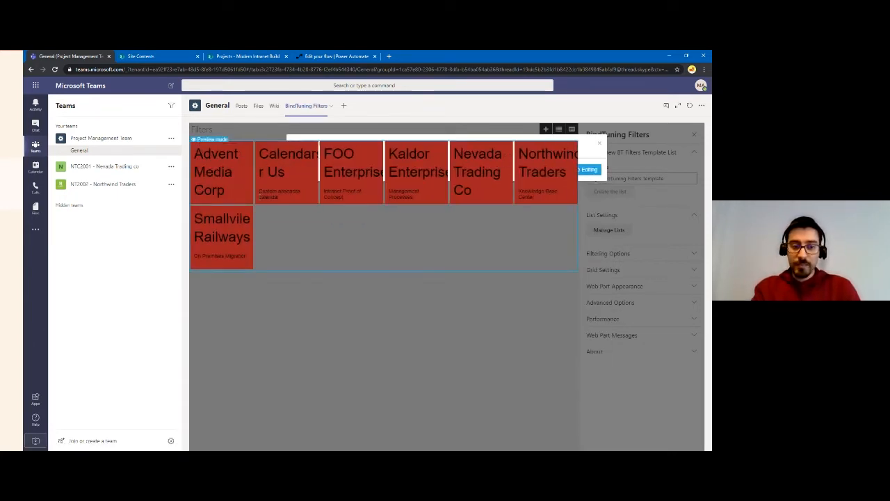
{"action": "left_click", "coordinate": [593, 173]}
Try heading level H5 on the {{CompanyName}} caption line and check it in the tile preview
{"action": "left_click_drag", "start_coordinate": [388, 256], "coordinate": [445, 258]}
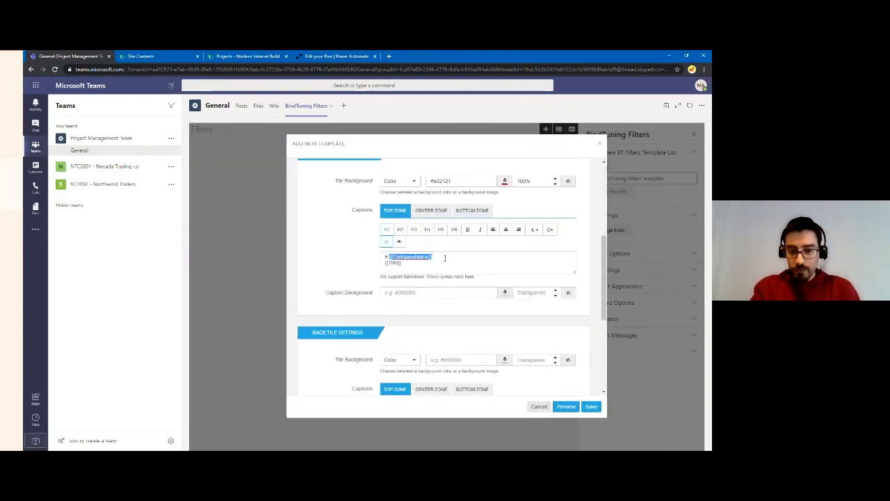
{"action": "left_click", "coordinate": [441, 230]}
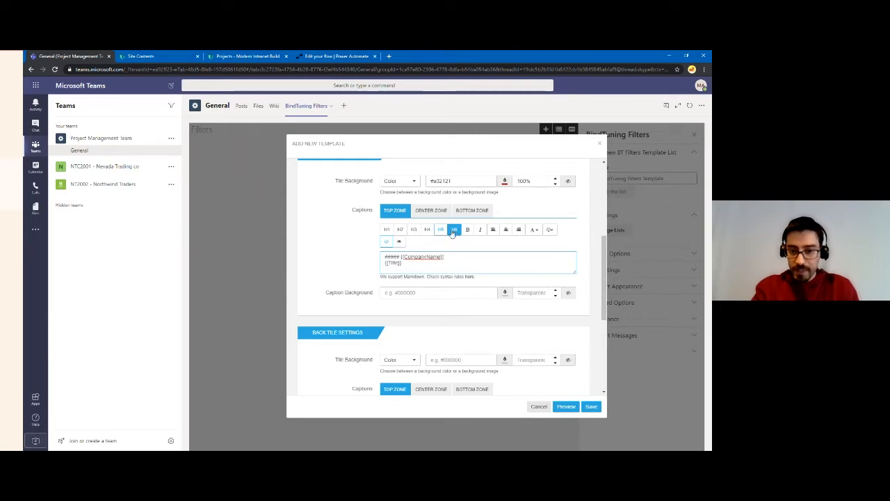
{"action": "left_click", "coordinate": [565, 406]}
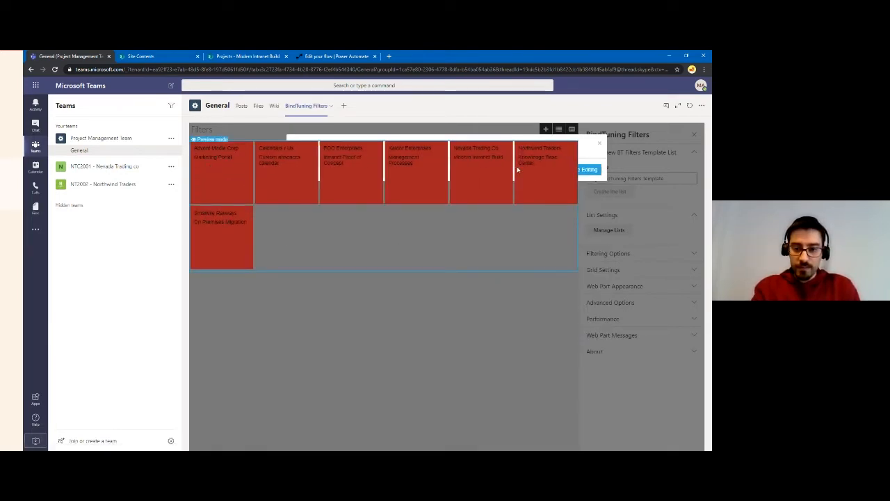
{"action": "left_click", "coordinate": [589, 169]}
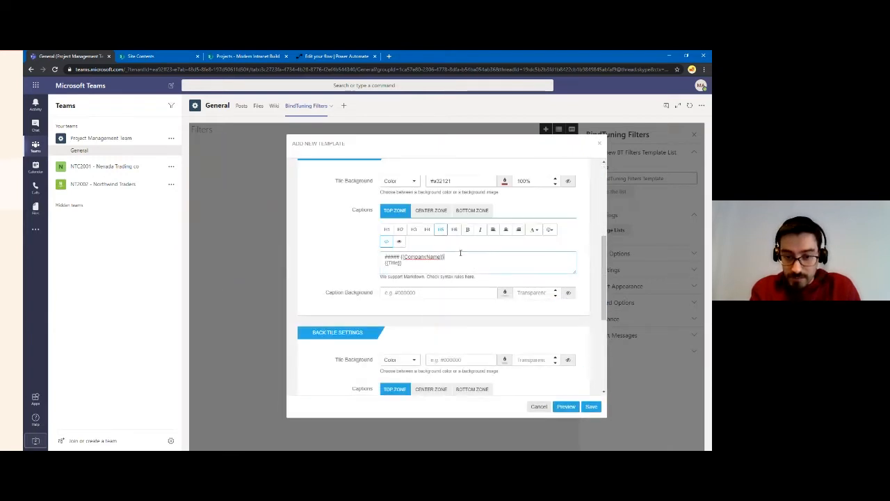
Set the {{CompanyName}} caption line to heading level H3, preview the tiles, and return to the template
{"action": "left_click", "coordinate": [413, 230]}
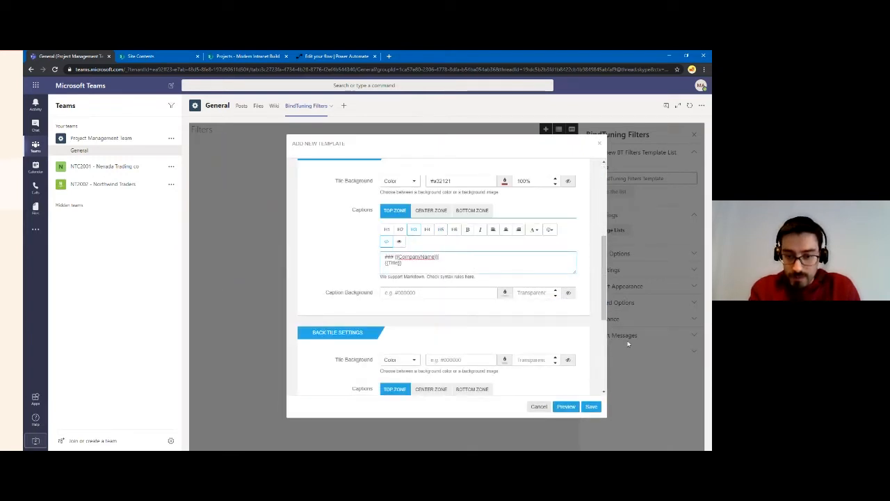
{"action": "left_click", "coordinate": [566, 407]}
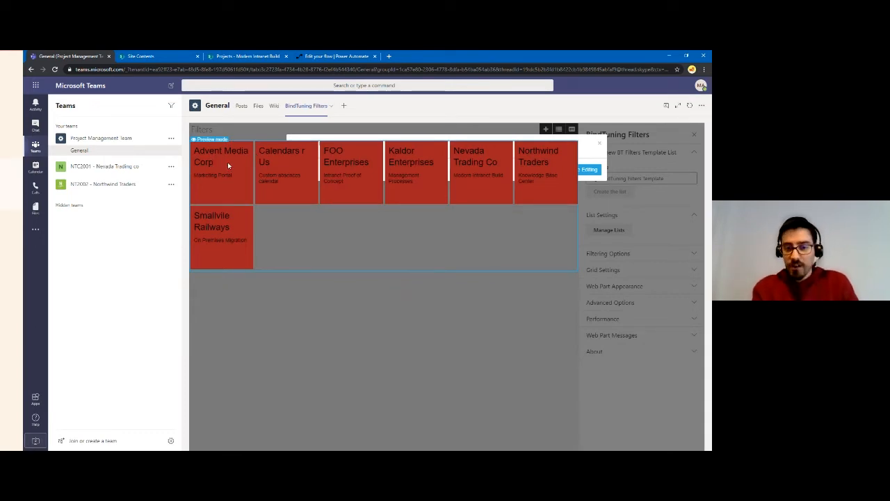
{"action": "left_click", "coordinate": [589, 169]}
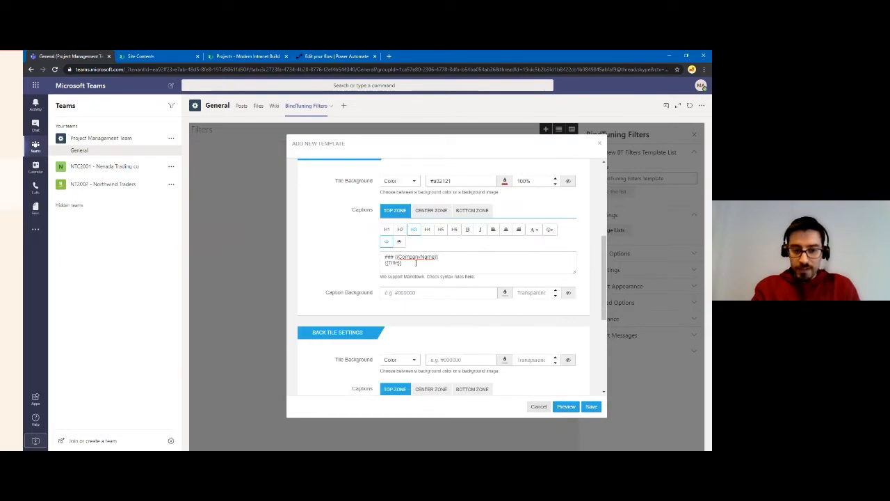
Set the {{Title}} caption line to heading level H6 and check the tiles in the preview
{"action": "left_click", "coordinate": [416, 263]}
{"action": "left_click", "coordinate": [454, 230]}
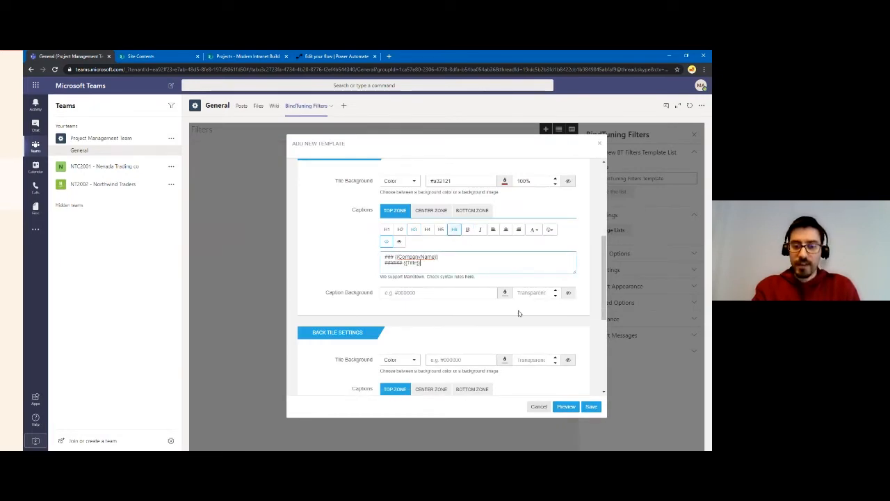
{"action": "left_click", "coordinate": [565, 406]}
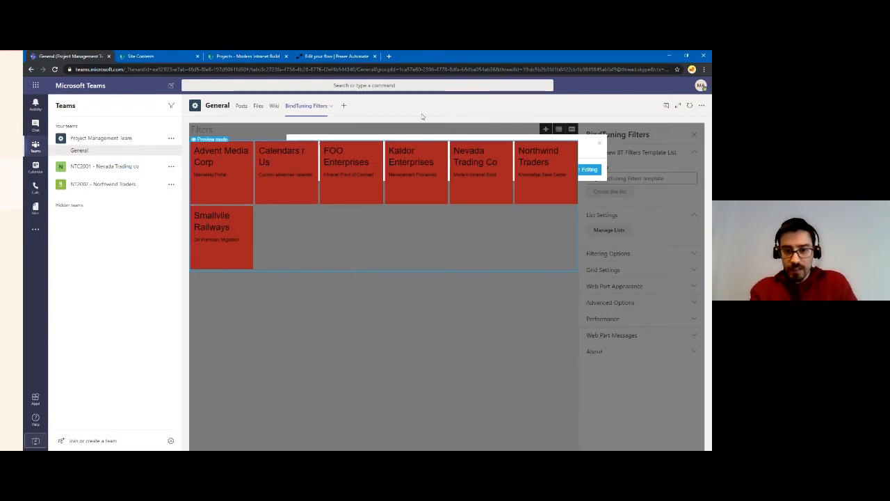
{"action": "left_click", "coordinate": [590, 170]}
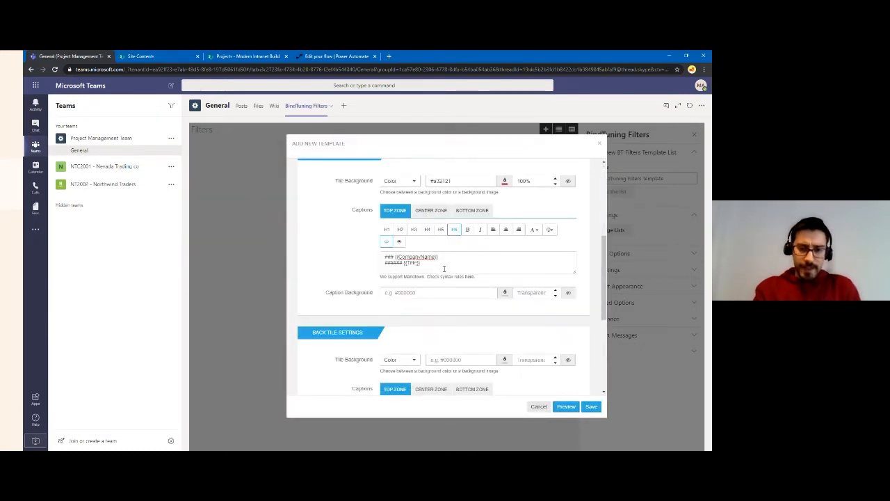
Color both the {{CompanyName}} and {{Title}} caption lines white, preview the tiles, and return to editing
{"action": "left_click", "coordinate": [454, 263]}
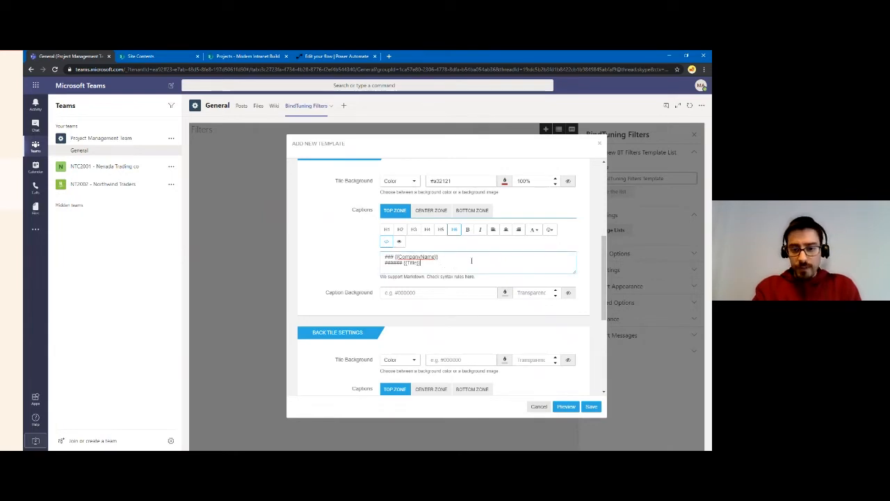
{"action": "left_click", "coordinate": [535, 231]}
{"action": "left_click_drag", "start_coordinate": [502, 252], "coordinate": [480, 240]}
{"action": "left_click", "coordinate": [456, 264]}
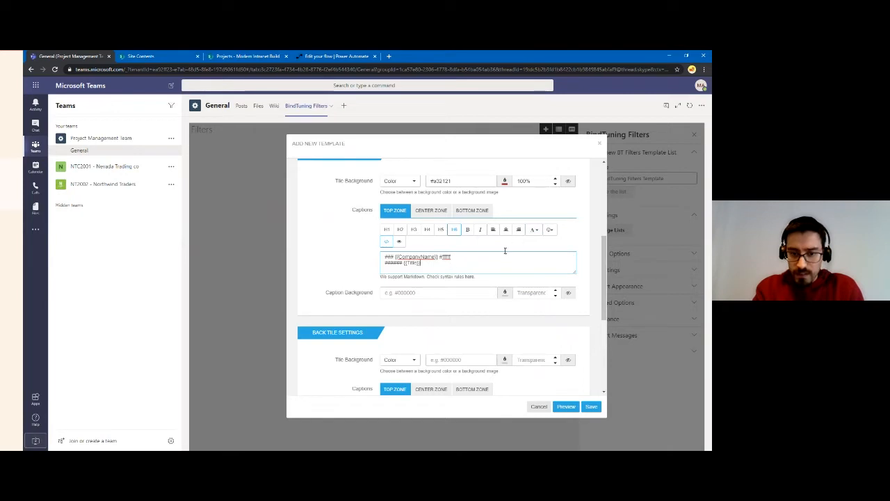
{"action": "left_click", "coordinate": [534, 230]}
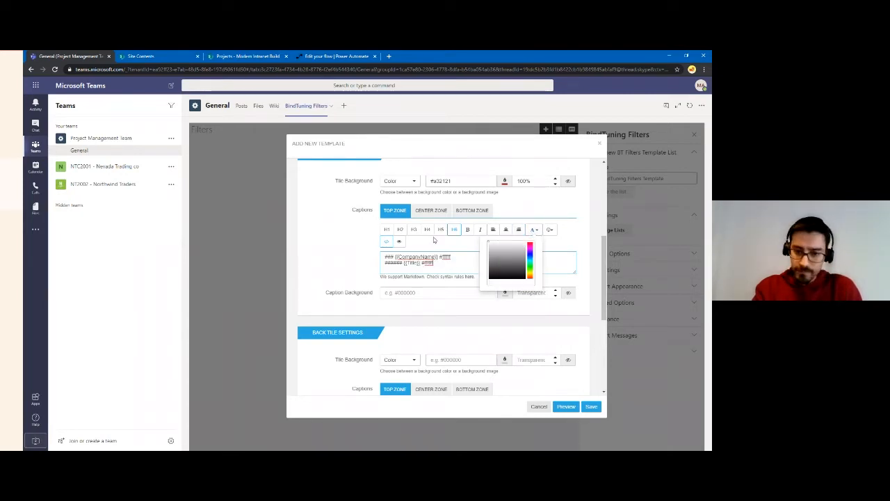
{"action": "left_click", "coordinate": [566, 406]}
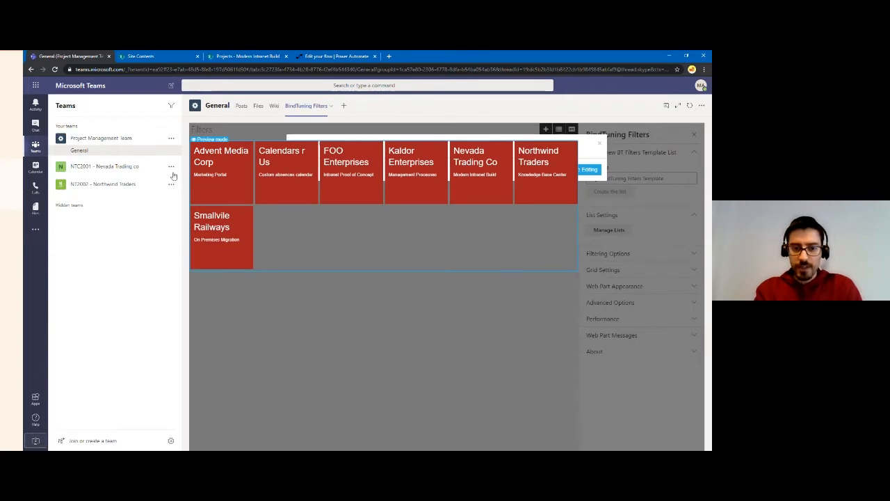
{"action": "left_click", "coordinate": [589, 170]}
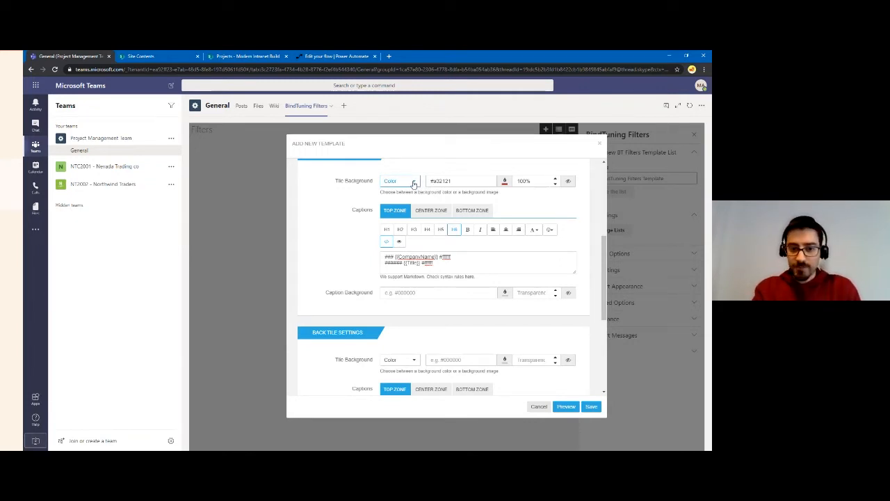
Check the front tile's background type options and compare the Projects list's columns with the {{CompanyName}} caption token
{"action": "left_click", "coordinate": [413, 182]}
{"action": "left_click", "coordinate": [413, 182]}
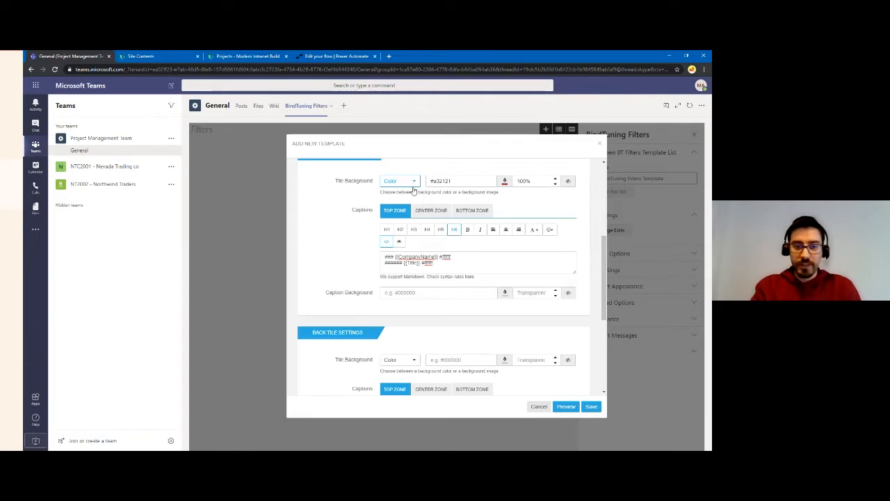
{"action": "left_click", "coordinate": [243, 60]}
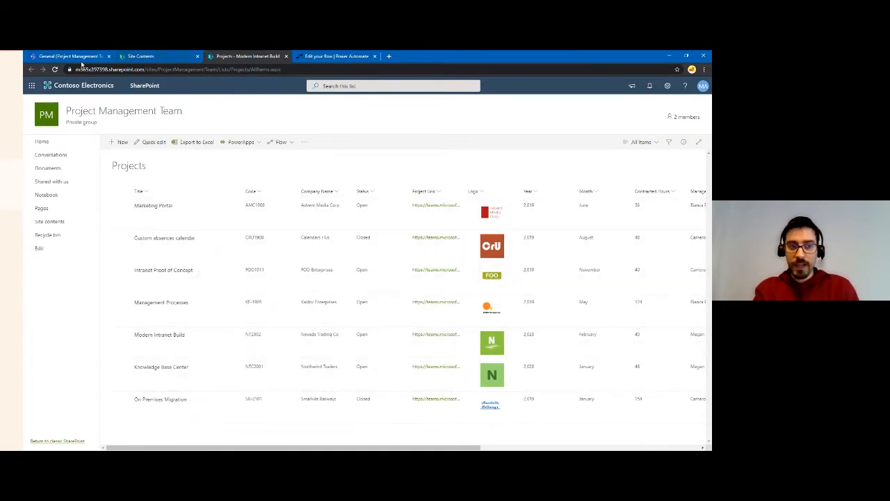
{"action": "left_click", "coordinate": [70, 57]}
{"action": "left_click_drag", "start_coordinate": [458, 256], "coordinate": [382, 257]}
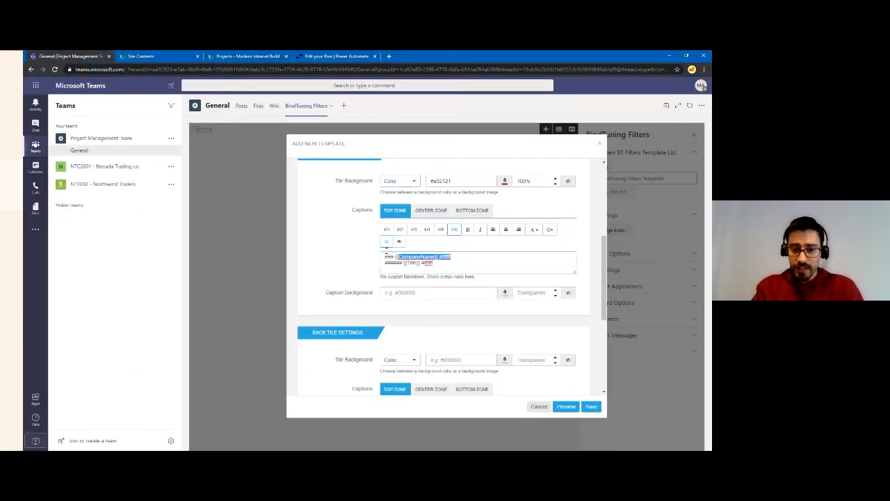
Set the front tile's background to an image using the {{Logo}} token and preview the tiles
{"action": "left_click", "coordinate": [398, 182]}
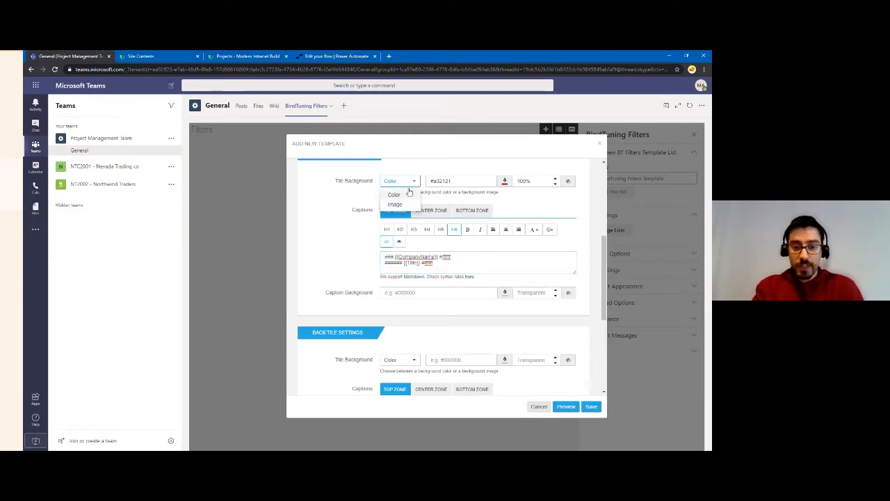
{"action": "left_click", "coordinate": [336, 184]}
{"action": "left_click_drag", "start_coordinate": [352, 183], "coordinate": [380, 183]}
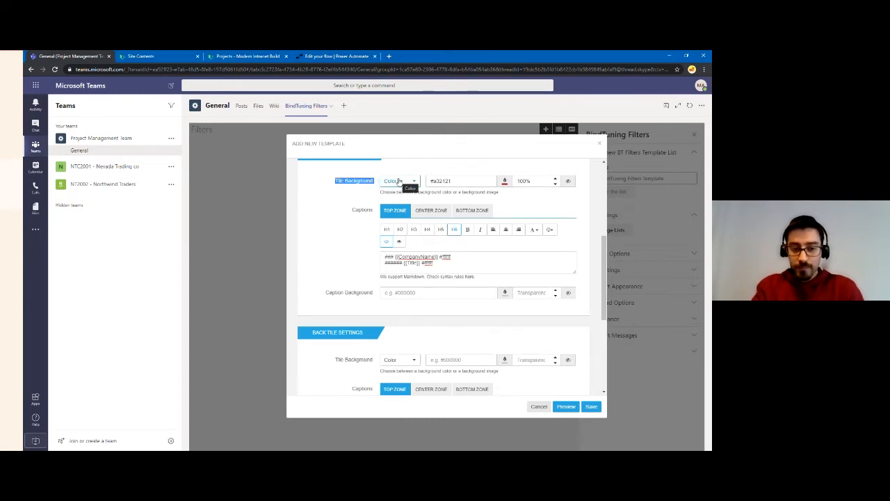
{"action": "left_click", "coordinate": [402, 182]}
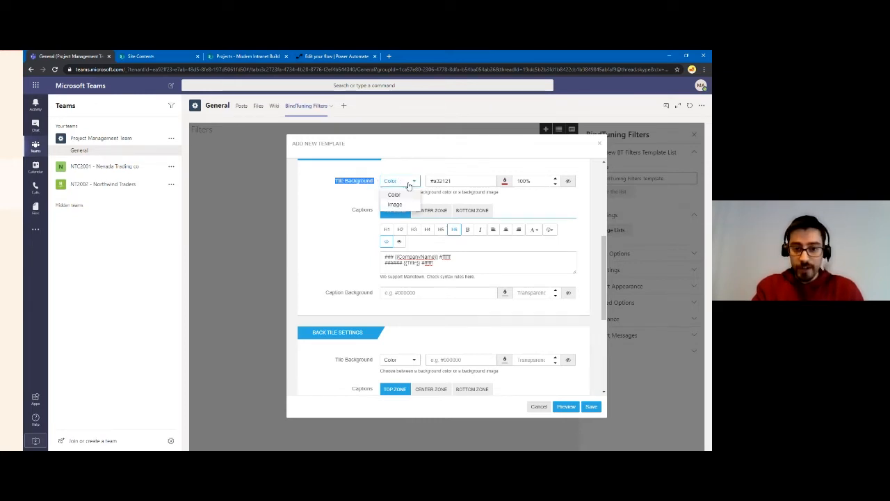
{"action": "left_click", "coordinate": [396, 205]}
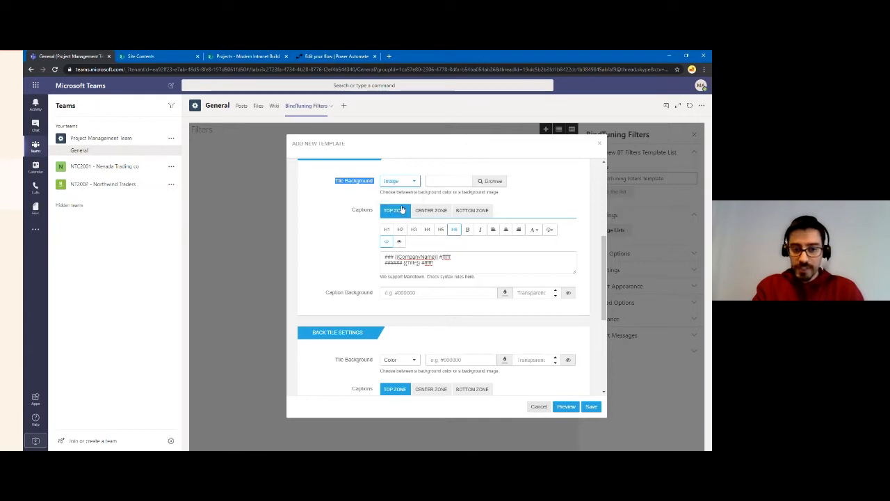
{"action": "left_click", "coordinate": [442, 182]}
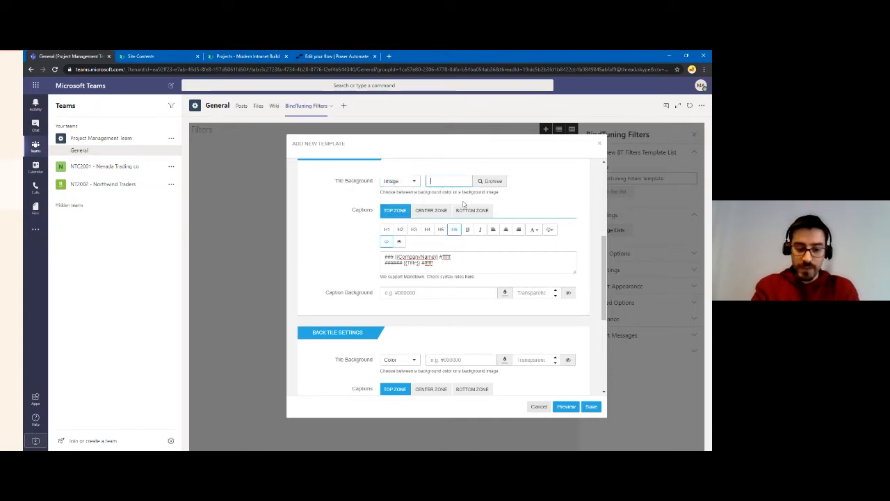
{"action": "type", "text": "{{"}
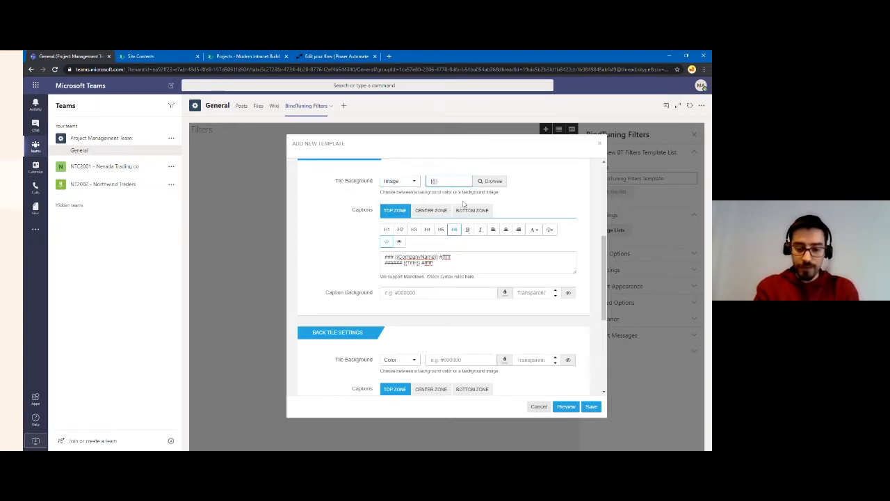
{"action": "type", "text": "Logo}}"}
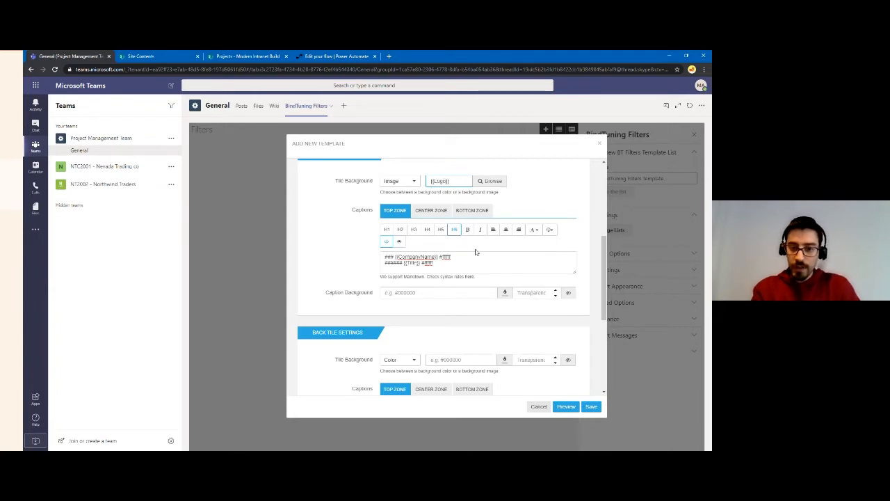
{"action": "left_click", "coordinate": [566, 406]}
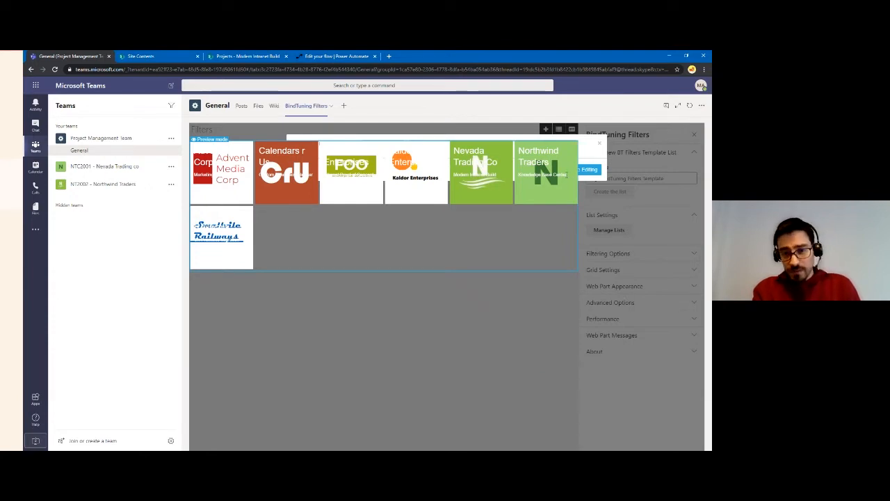
{"action": "left_click_drag", "start_coordinate": [567, 175], "coordinate": [516, 146]}
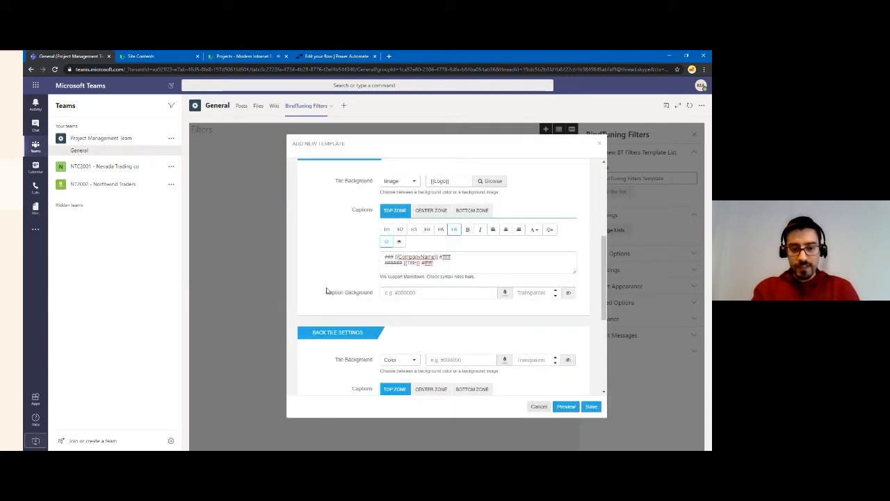
Set the top zone's caption background to black (#000000), preview the tiles, and return to editing
{"action": "left_click_drag", "start_coordinate": [324, 293], "coordinate": [433, 294]}
{"action": "left_click", "coordinate": [509, 292]}
{"action": "left_click_drag", "start_coordinate": [477, 313], "coordinate": [449, 350]}
{"action": "left_click", "coordinate": [424, 335]}
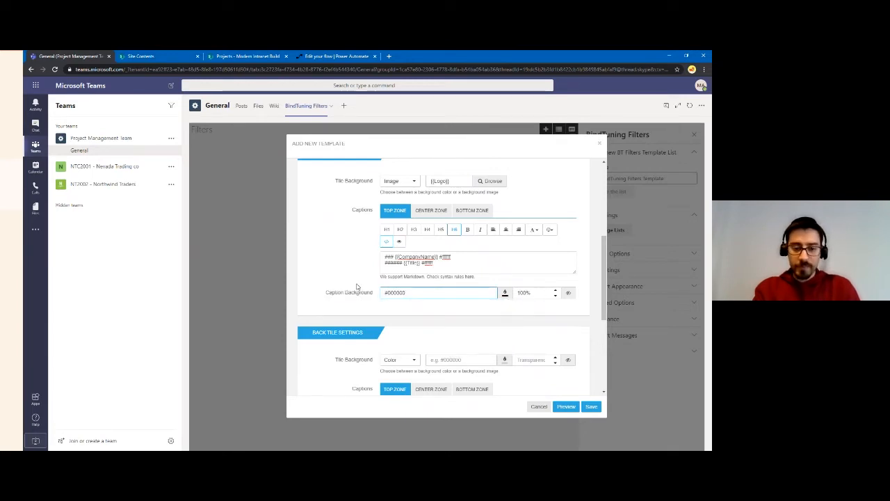
{"action": "left_click", "coordinate": [567, 407]}
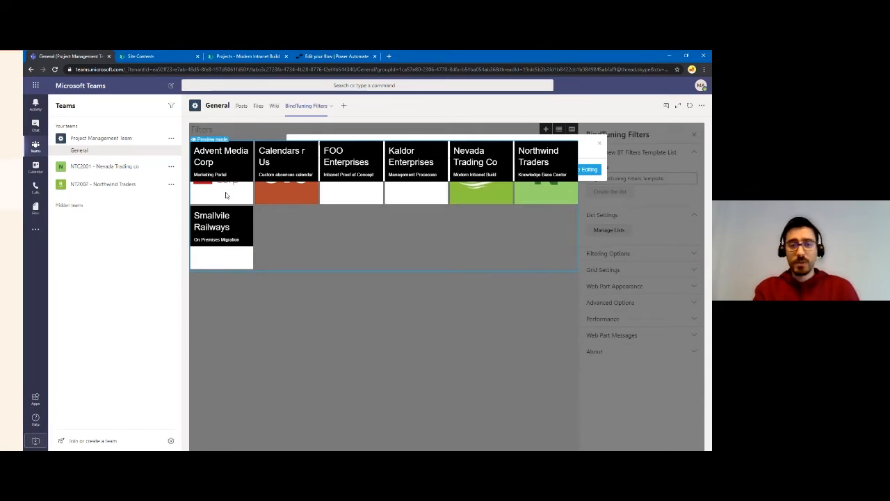
{"action": "left_click", "coordinate": [589, 169]}
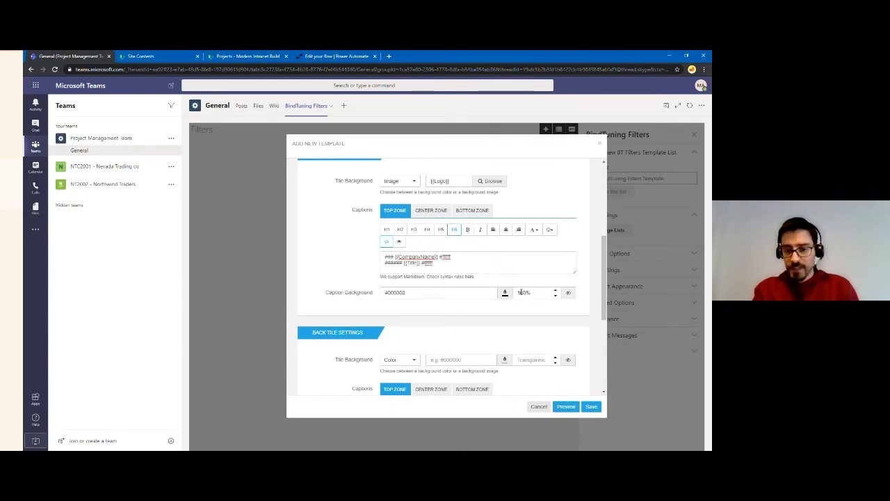
Set the top zone's caption background opacity to 40%, preview the tiles, and return to the template
{"action": "left_click_drag", "start_coordinate": [523, 292], "coordinate": [512, 293]}
{"action": "type", "text": "4"}
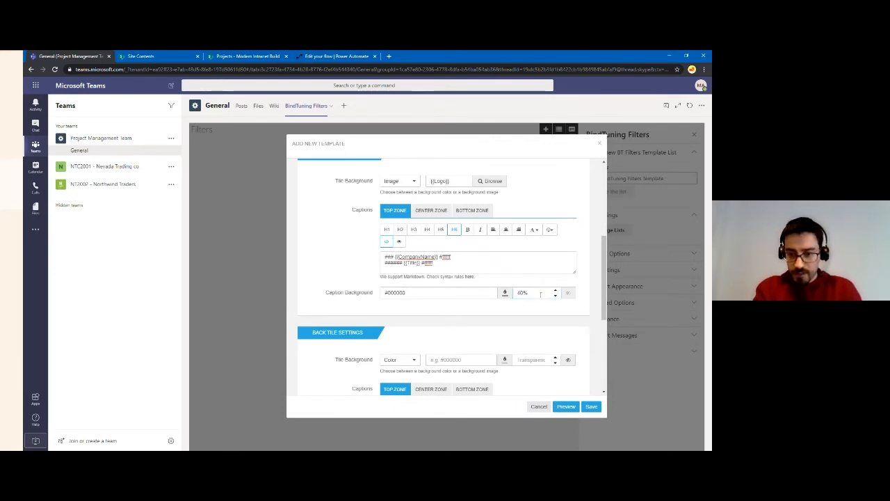
{"action": "left_click", "coordinate": [505, 294]}
{"action": "left_click_drag", "start_coordinate": [504, 313], "coordinate": [507, 328]}
{"action": "left_click", "coordinate": [542, 331]}
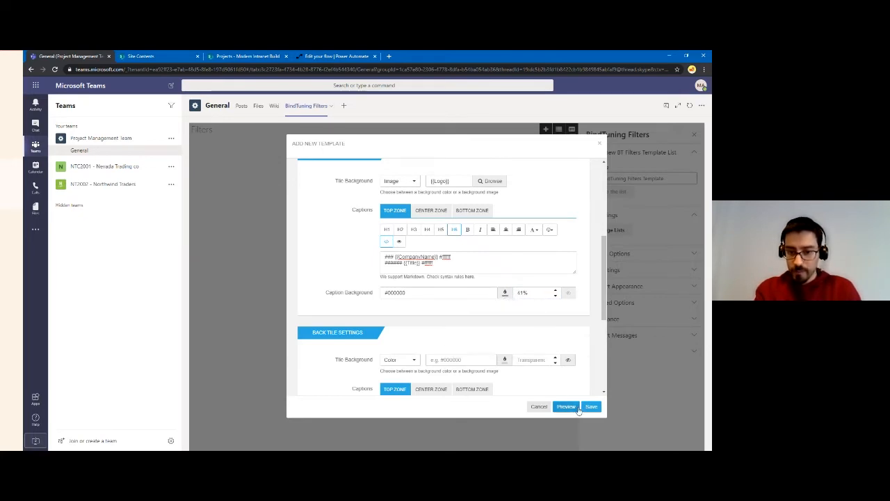
{"action": "left_click", "coordinate": [523, 293]}
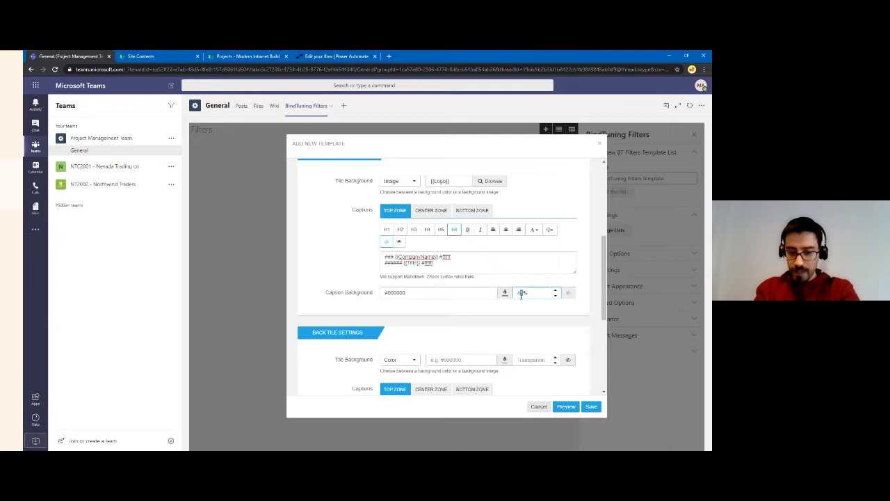
{"action": "left_click", "coordinate": [571, 412]}
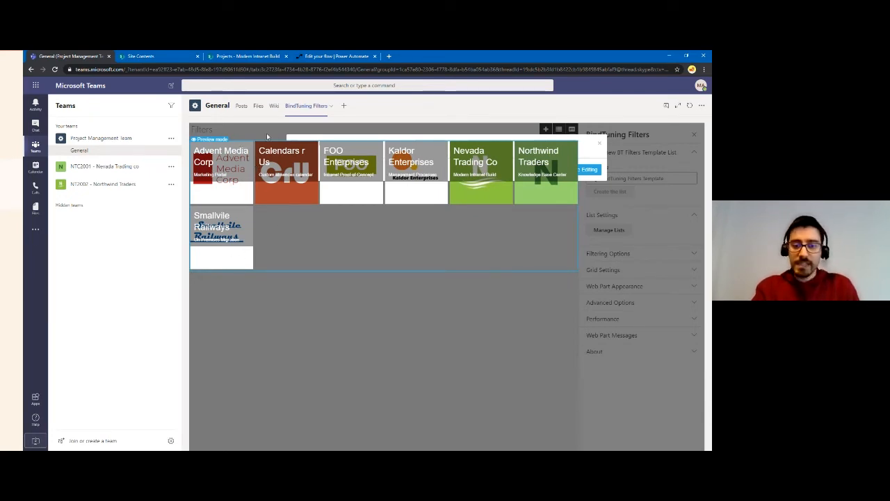
{"action": "left_click", "coordinate": [589, 170]}
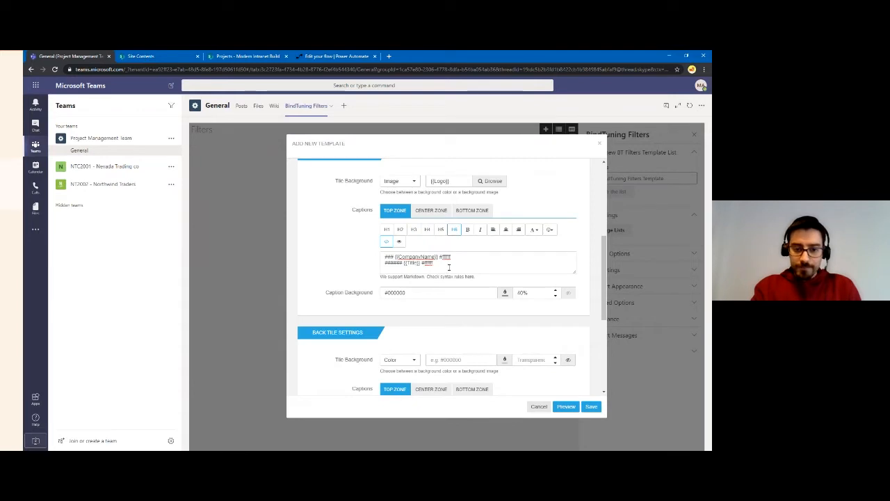
Set the {{CompanyName}} line to heading level H4 and move both caption lines from the top zone to the bottom zone
{"action": "left_click", "coordinate": [427, 228]}
{"action": "left_click_drag", "start_coordinate": [449, 262], "coordinate": [331, 248]}
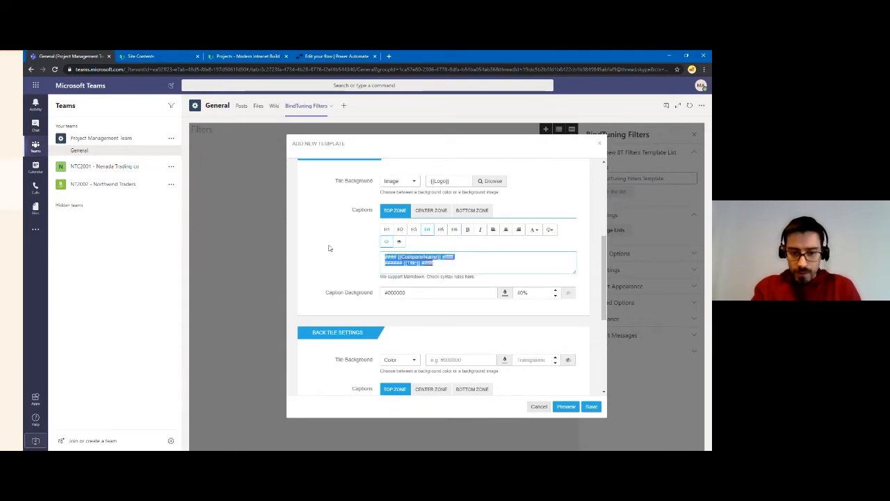
{"action": "key", "text": "BackSpace"}
{"action": "left_click", "coordinate": [472, 210]}
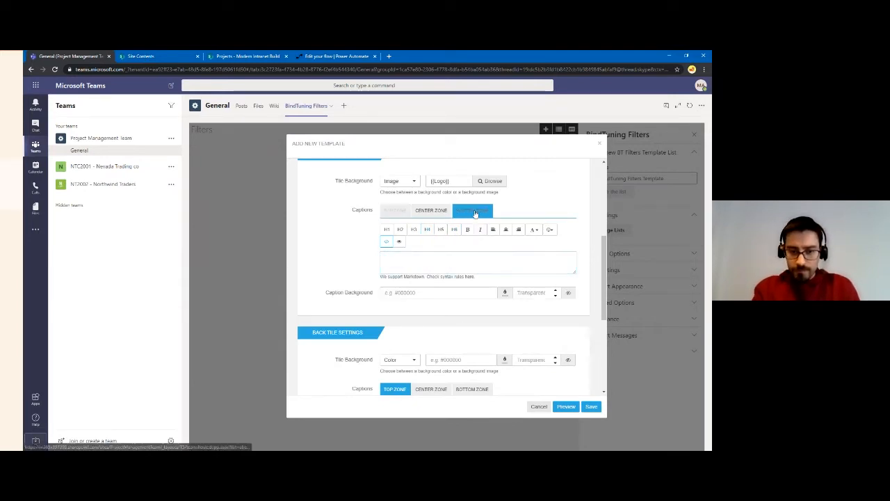
{"action": "left_click", "coordinate": [433, 260]}
{"action": "type", "text": "#### {{CompanyName}} #### ##### {{Title}} #####"}
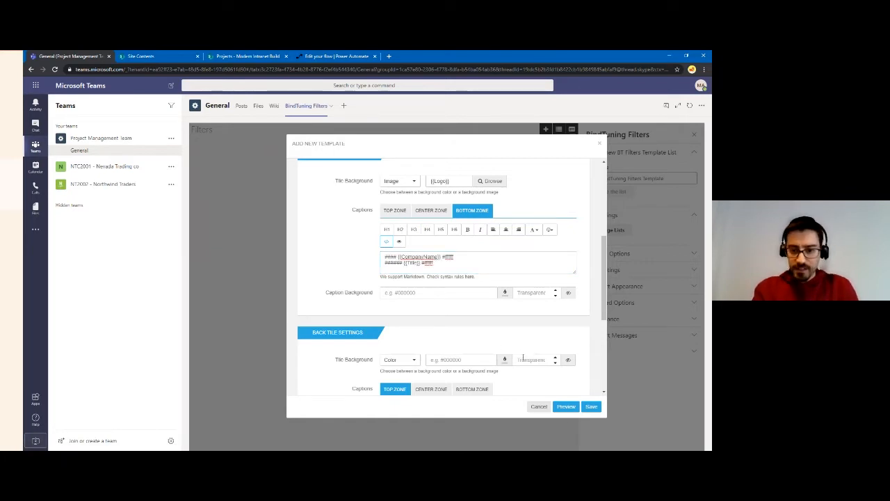
Compare the contents of the front tile's top, center and bottom caption zones
{"action": "left_click", "coordinate": [397, 212]}
{"action": "left_click", "coordinate": [431, 212]}
{"action": "left_click", "coordinate": [472, 211]}
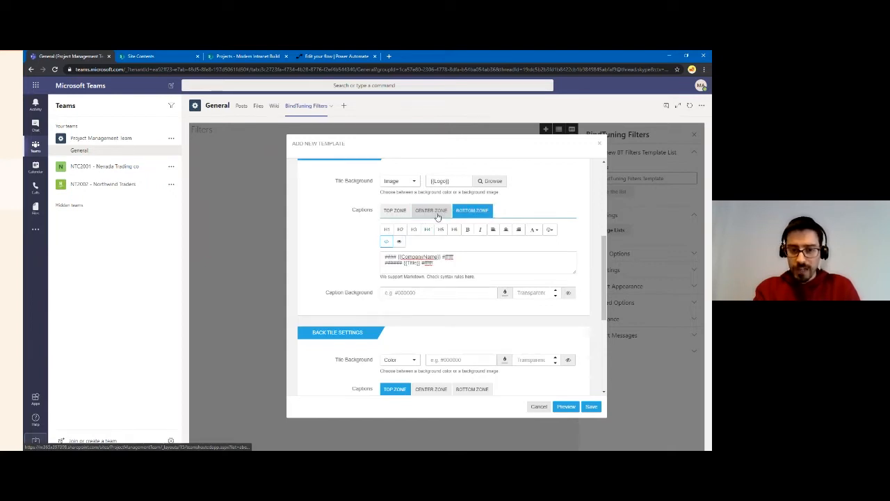
{"action": "left_click", "coordinate": [395, 211]}
{"action": "left_click", "coordinate": [431, 211]}
{"action": "left_click", "coordinate": [472, 211]}
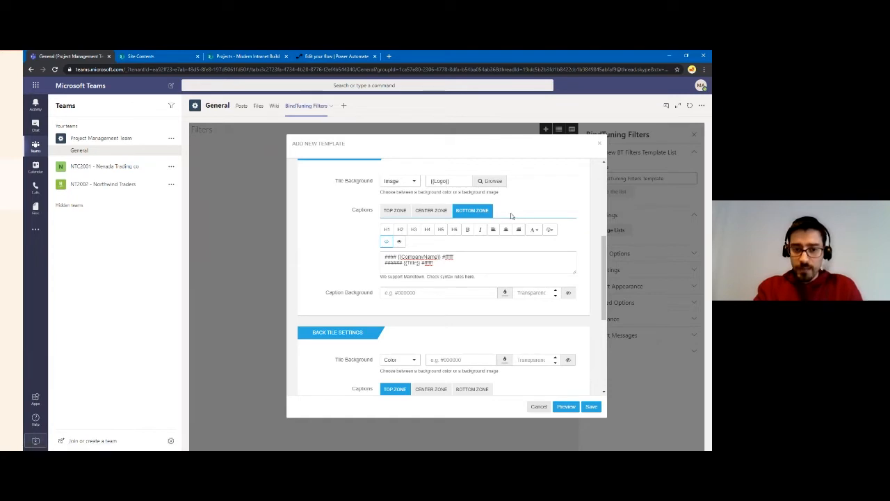
Add a white caption reading "top" to the front tile's top zone
{"action": "left_click", "coordinate": [387, 212]}
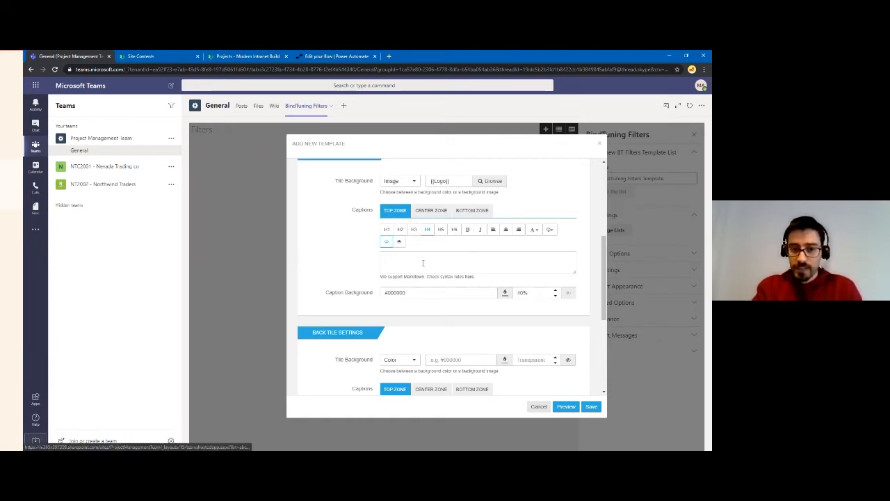
{"action": "left_click", "coordinate": [419, 264]}
{"action": "type", "text": "top"}
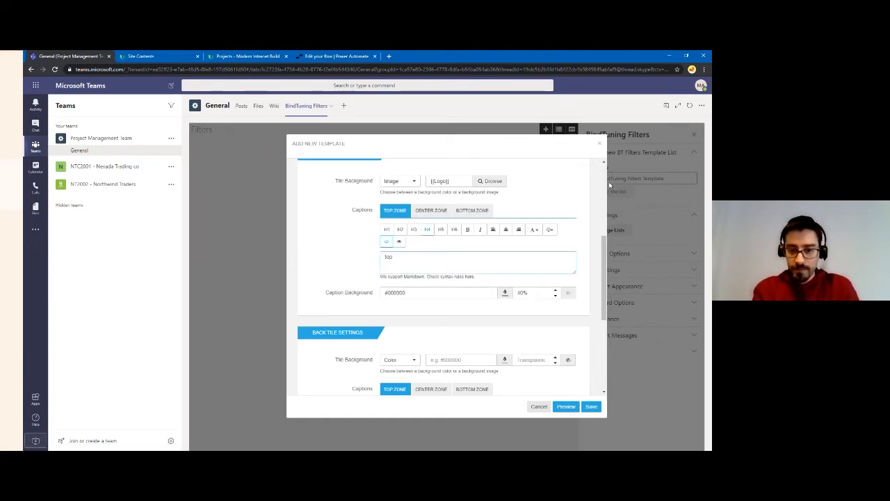
{"action": "left_click", "coordinate": [533, 229]}
{"action": "left_click", "coordinate": [391, 221]}
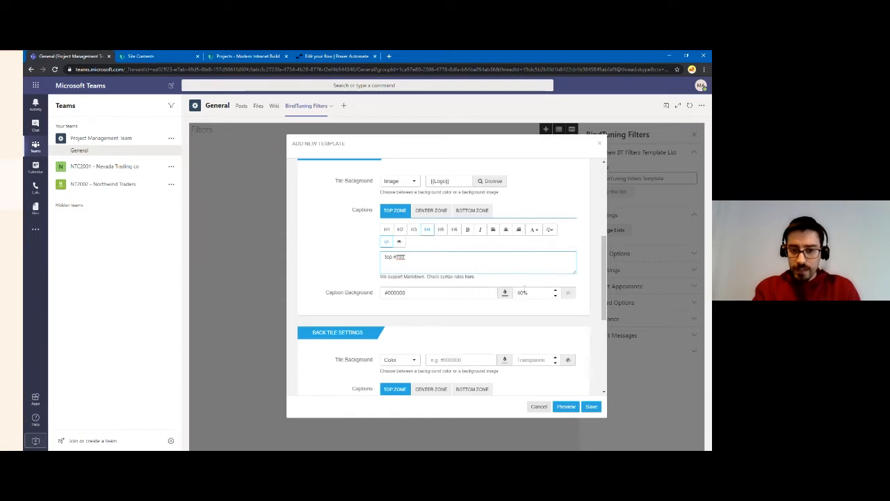
Give the bottom zone a black (#000000) caption background at 40% opacity, preview the tiles, and return to editing
{"action": "left_click", "coordinate": [472, 209]}
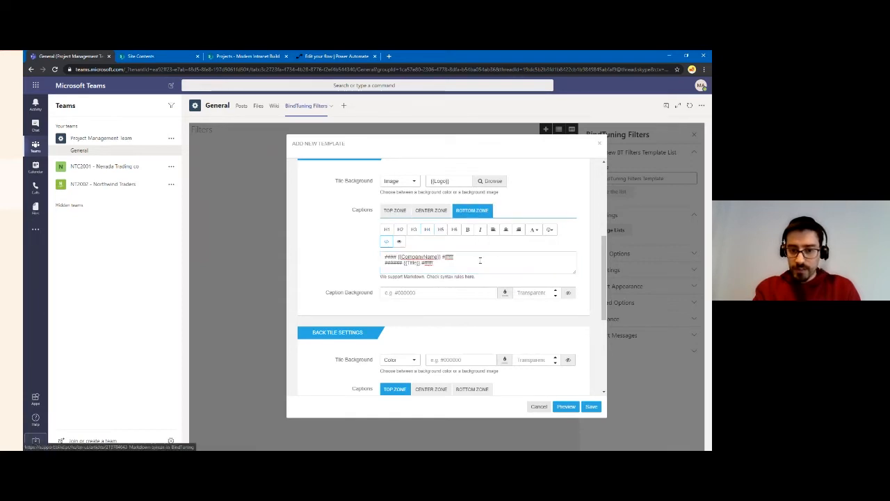
{"action": "left_click", "coordinate": [505, 295]}
{"action": "left_click_drag", "start_coordinate": [461, 334], "coordinate": [448, 344]}
{"action": "left_click_drag", "start_coordinate": [524, 293], "coordinate": [476, 292]}
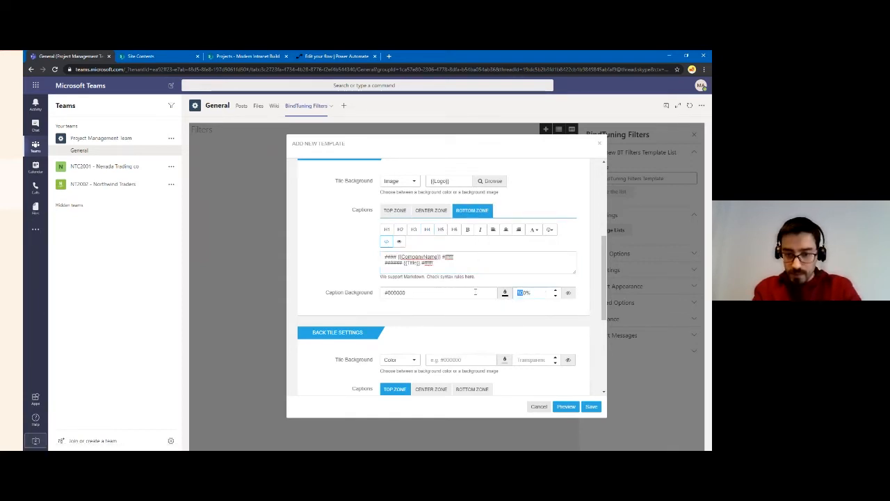
{"action": "type", "text": "4"}
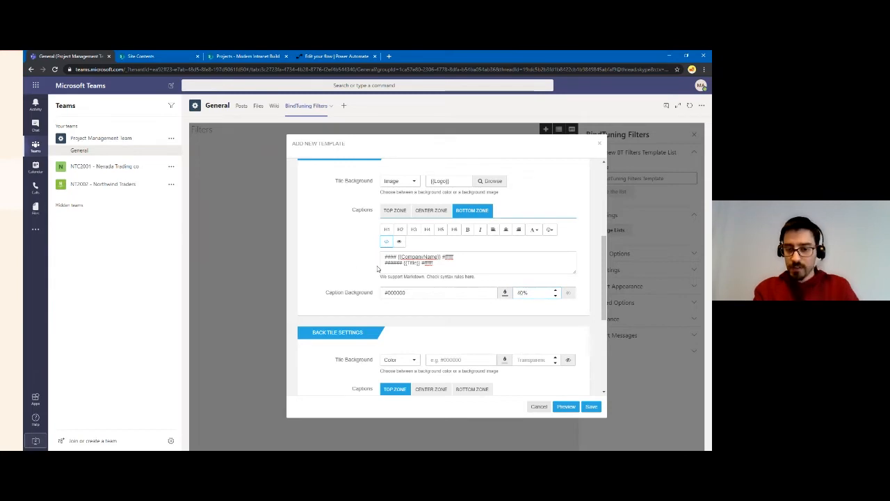
{"action": "left_click", "coordinate": [567, 409]}
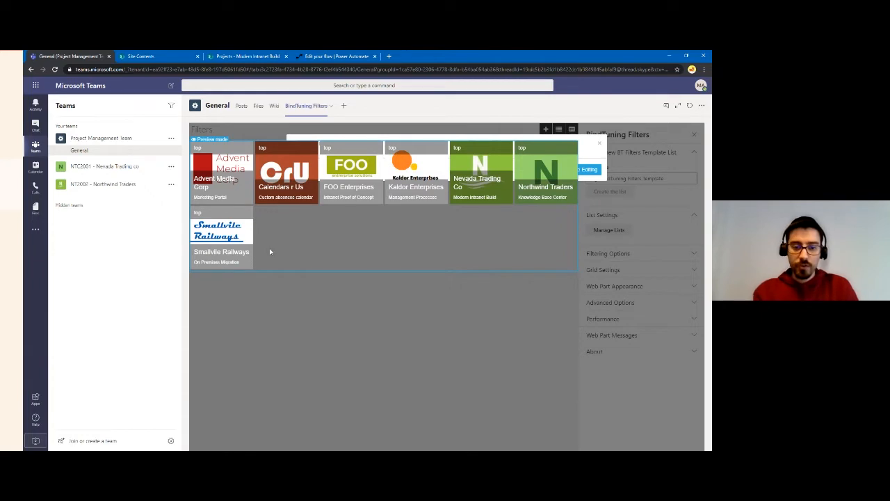
{"action": "left_click_drag", "start_coordinate": [233, 199], "coordinate": [235, 179]}
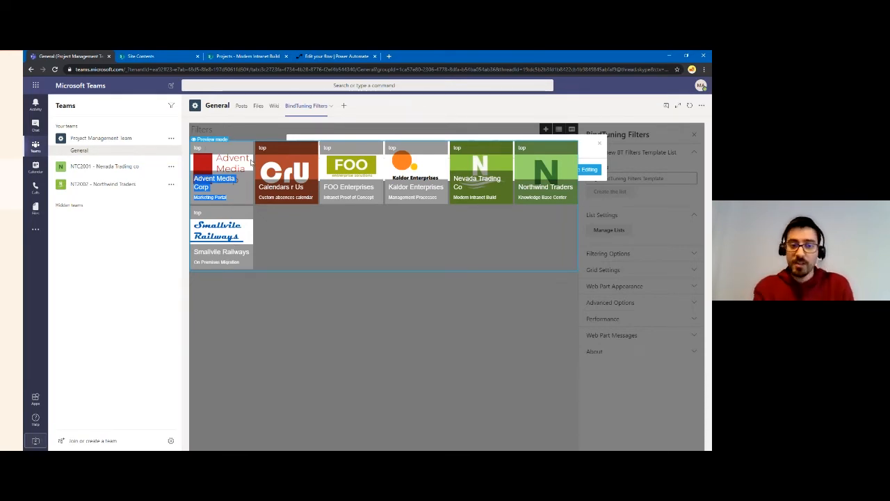
{"action": "left_click", "coordinate": [588, 169]}
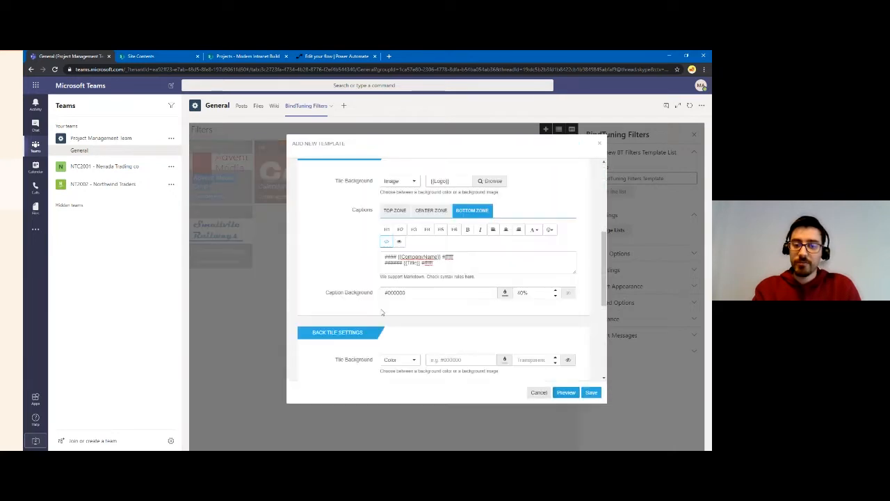
Delete the "top" caption from the front tile's top zone
{"action": "left_click", "coordinate": [391, 213]}
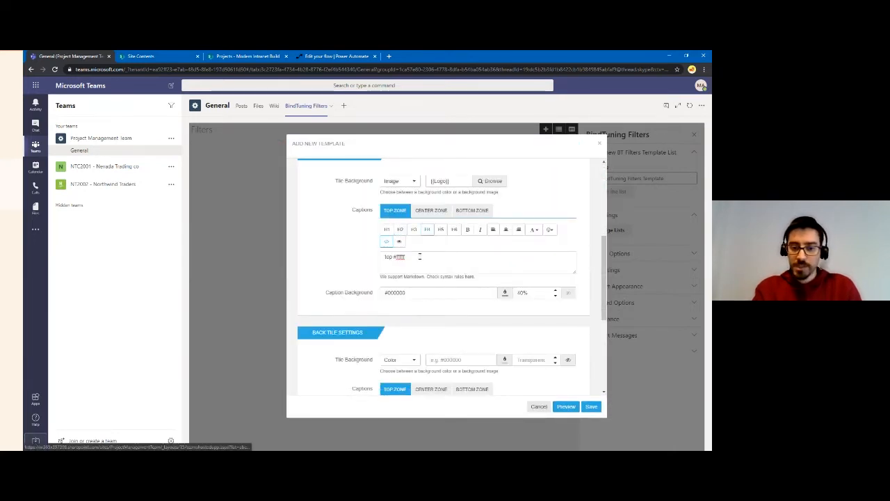
{"action": "left_click_drag", "start_coordinate": [419, 256], "coordinate": [261, 258]}
{"action": "key", "text": "BackSpace"}
Replace the heading format of the bottom zone's {{CompanyName}} caption with bold and preview the tiles
{"action": "left_click", "coordinate": [473, 211]}
{"action": "left_click", "coordinate": [416, 259]}
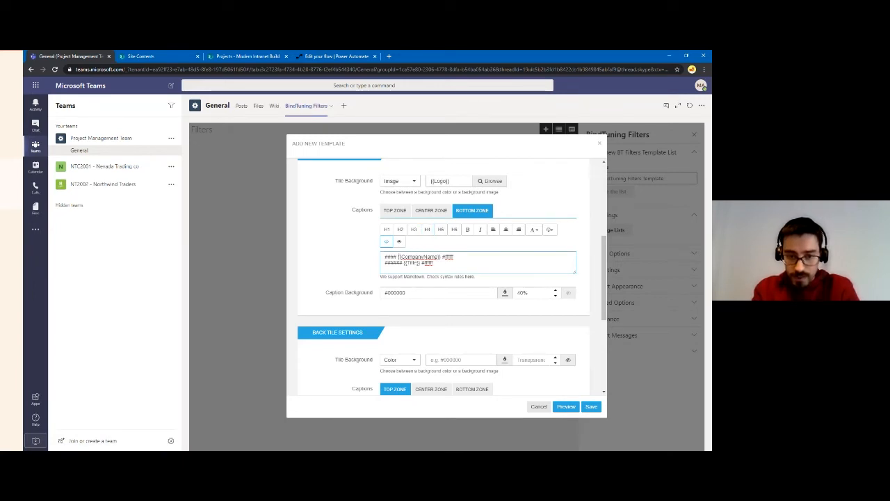
{"action": "left_click_drag", "start_coordinate": [365, 259], "coordinate": [384, 256]}
{"action": "key", "text": "BackSpace"}
{"action": "left_click", "coordinate": [467, 228]}
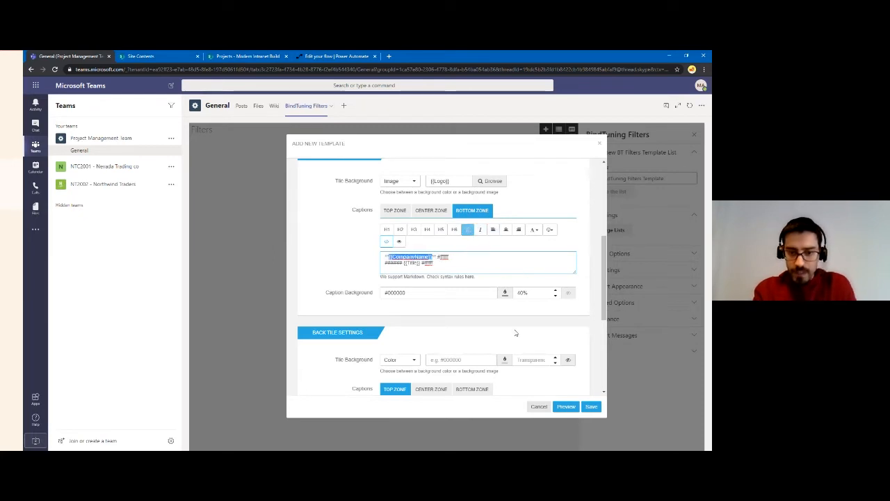
{"action": "left_click", "coordinate": [566, 406]}
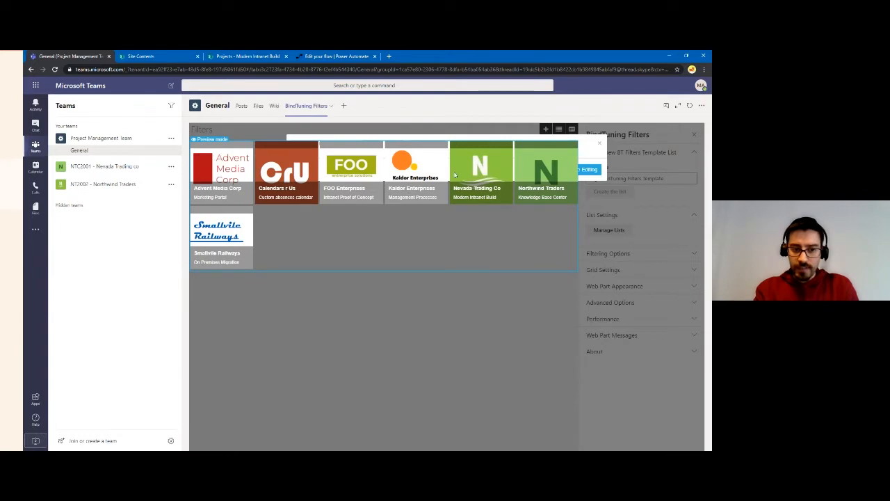
Return to editing the template and review the front tile's top and bottom zone captions and the link settings
{"action": "left_click", "coordinate": [590, 170]}
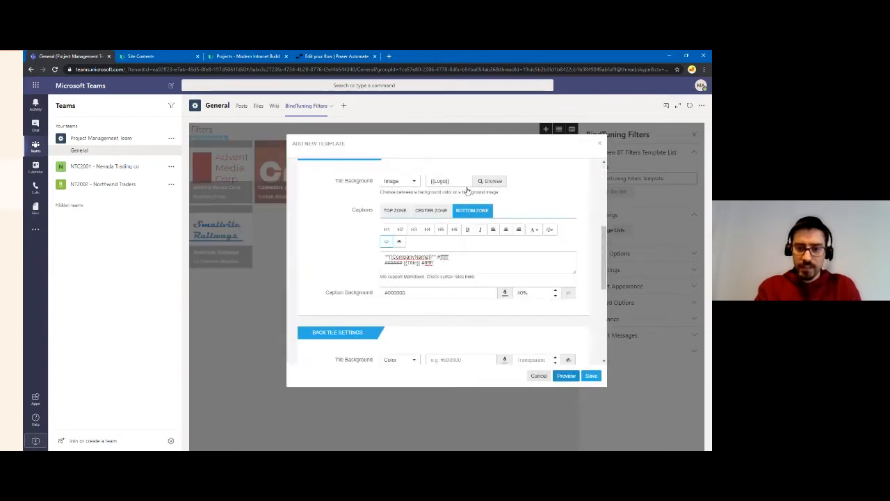
{"action": "left_click", "coordinate": [394, 210]}
{"action": "left_click", "coordinate": [419, 292]}
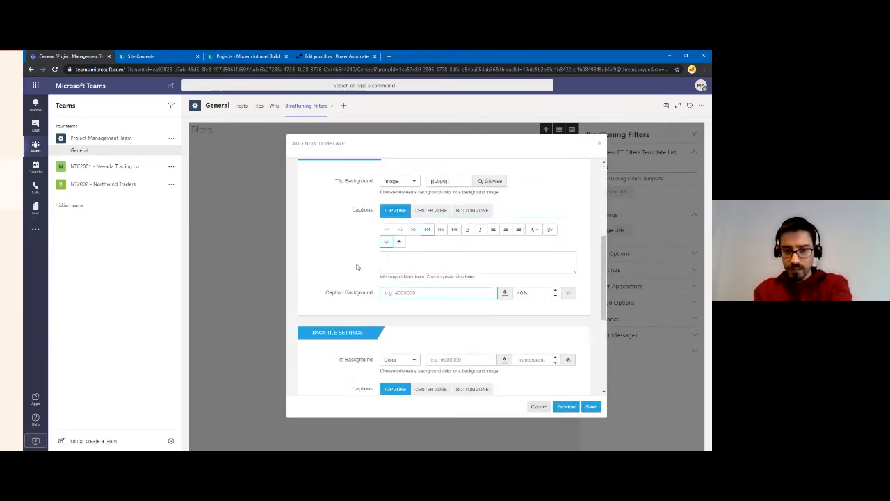
{"action": "left_click", "coordinate": [472, 210]}
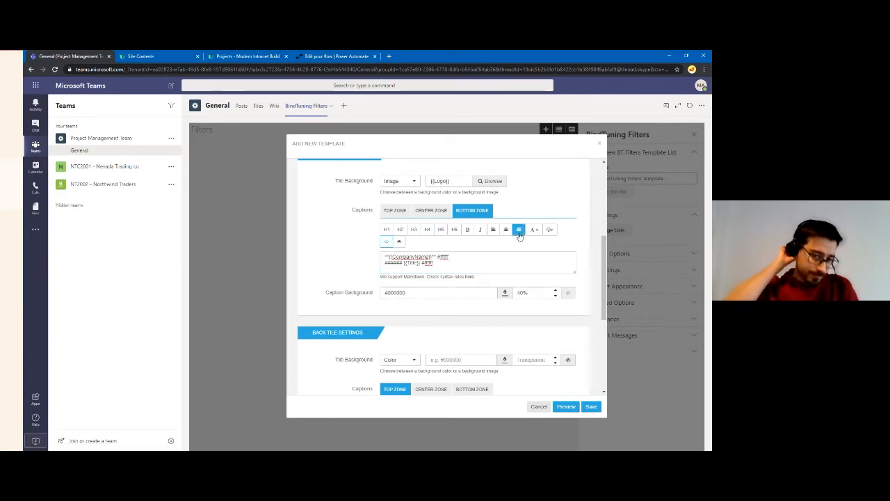
{"action": "scroll", "coordinate": [511, 261], "scroll_direction": "up", "scroll_amount": 1}
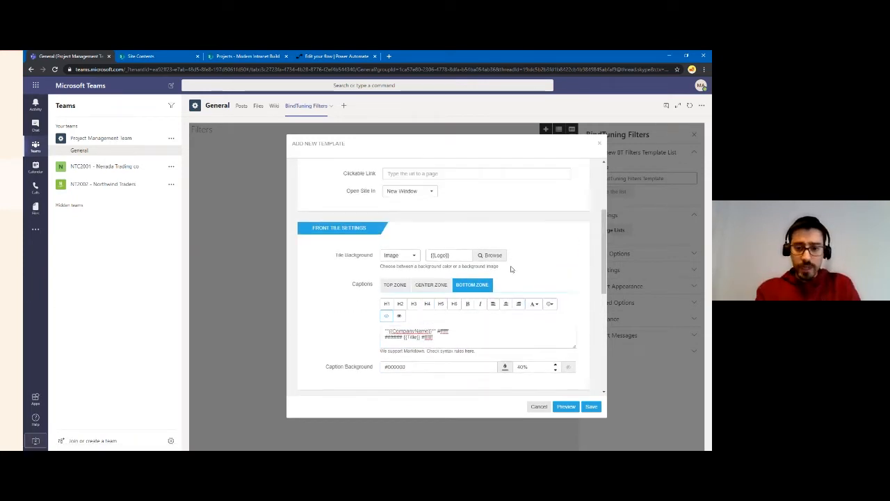
{"action": "scroll", "coordinate": [566, 278], "scroll_direction": "down", "scroll_amount": 1}
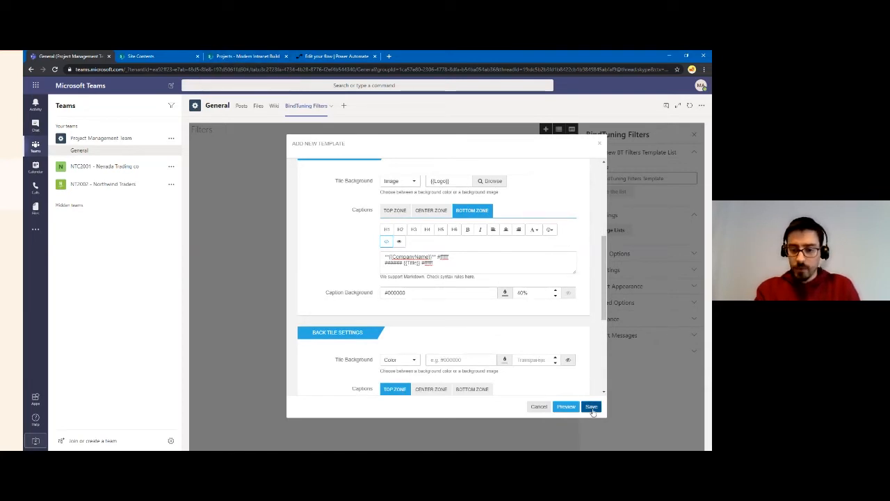
{"action": "scroll", "coordinate": [548, 332], "scroll_direction": "up", "scroll_amount": 2}
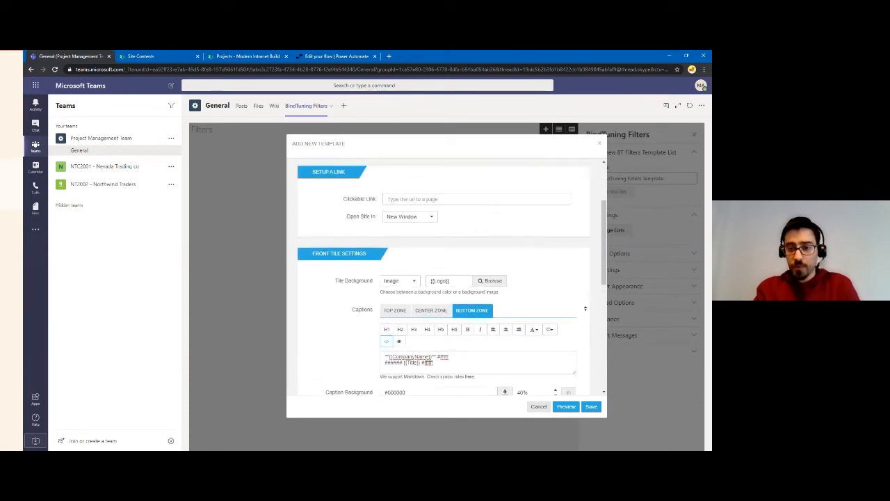
{"action": "scroll", "coordinate": [585, 308], "scroll_direction": "up", "scroll_amount": 1}
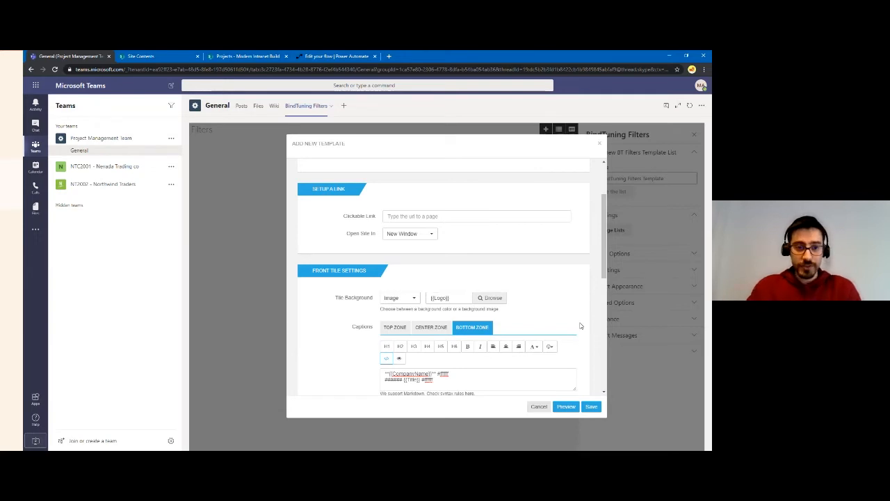
Set the template's clickable link to {{ProjectLink}}, checking the Project Link column in the SharePoint Projects list
{"action": "left_click", "coordinate": [238, 54]}
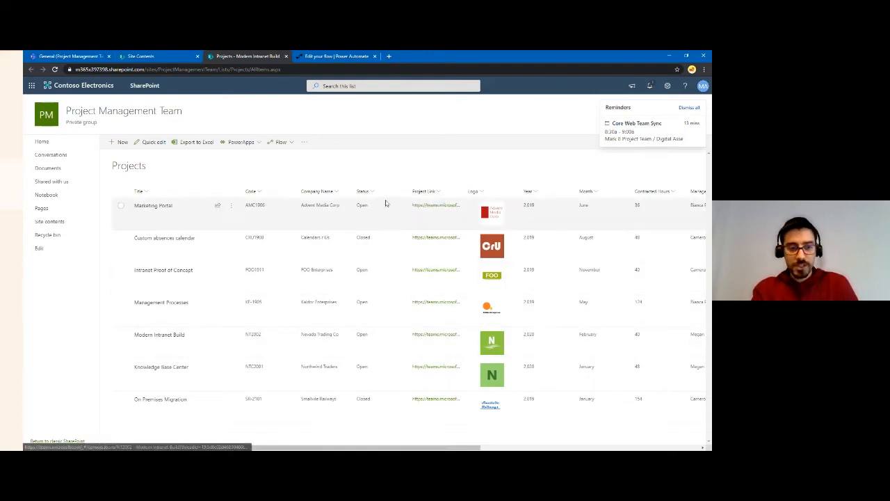
{"action": "left_click", "coordinate": [54, 56]}
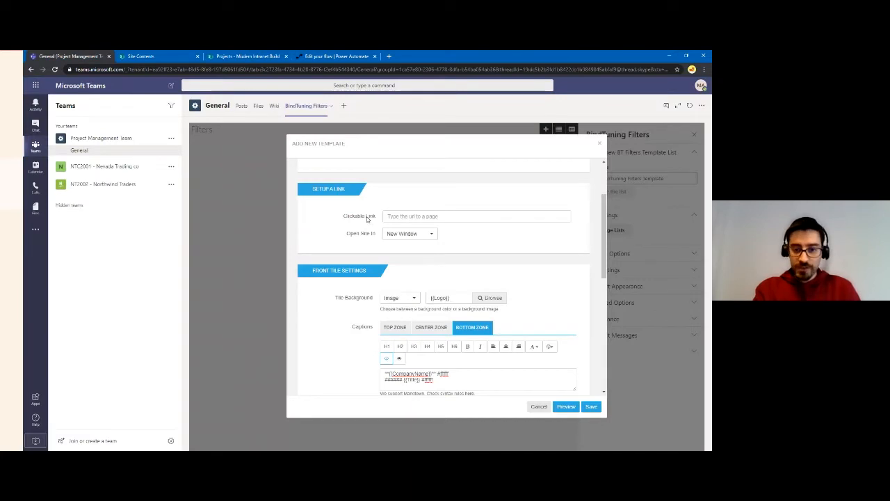
{"action": "scroll", "coordinate": [589, 248], "scroll_direction": "up", "scroll_amount": 1}
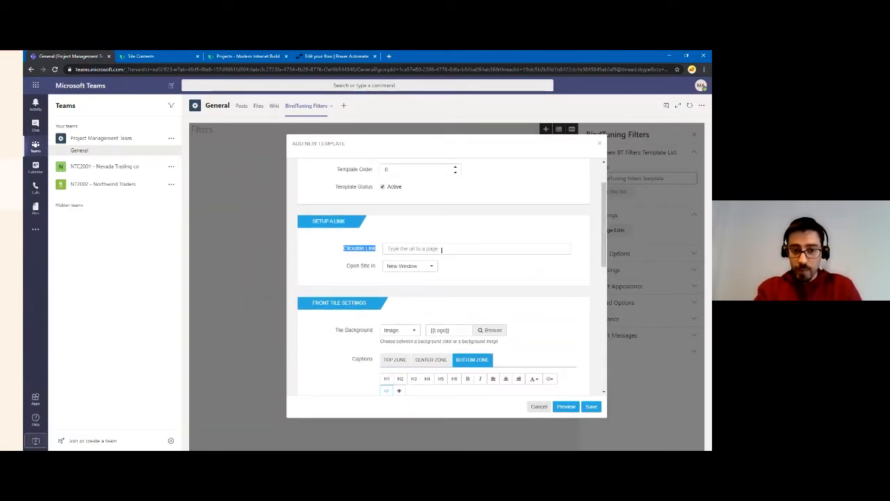
{"action": "left_click", "coordinate": [438, 249]}
{"action": "type", "text": "{{ProjectLink"}
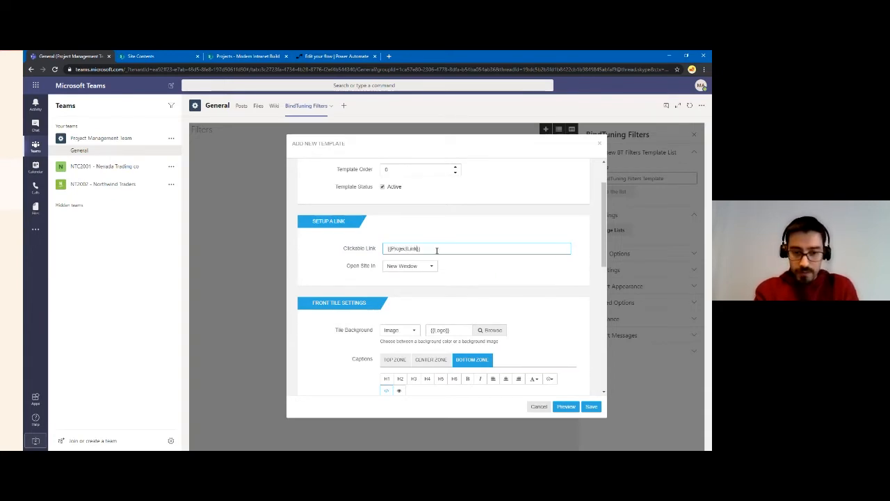
{"action": "left_click", "coordinate": [275, 55]}
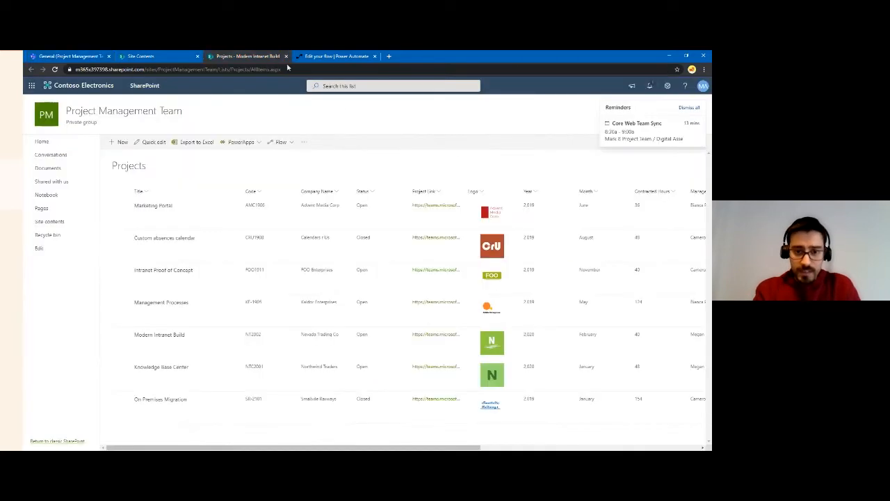
{"action": "left_click", "coordinate": [66, 56]}
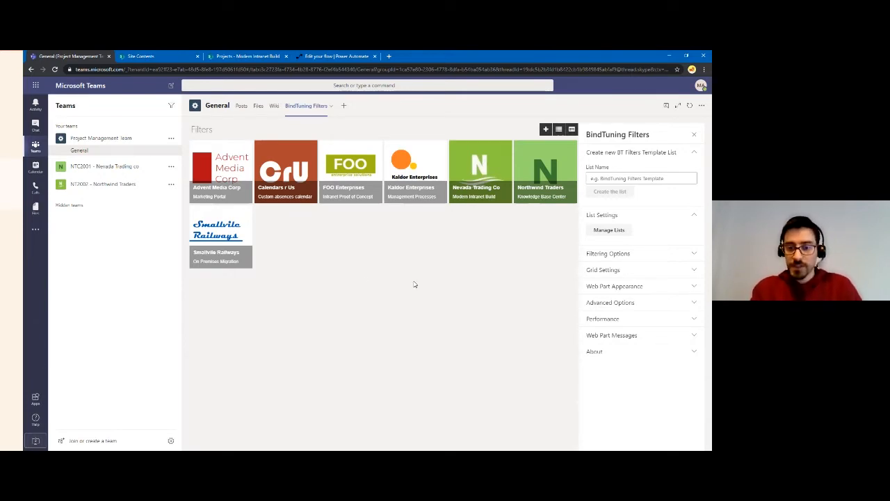
Collapse the template list creation and list settings, and open the filtering options with the Filters field ready for entry
{"action": "left_click", "coordinate": [603, 153]}
{"action": "left_click", "coordinate": [608, 168]}
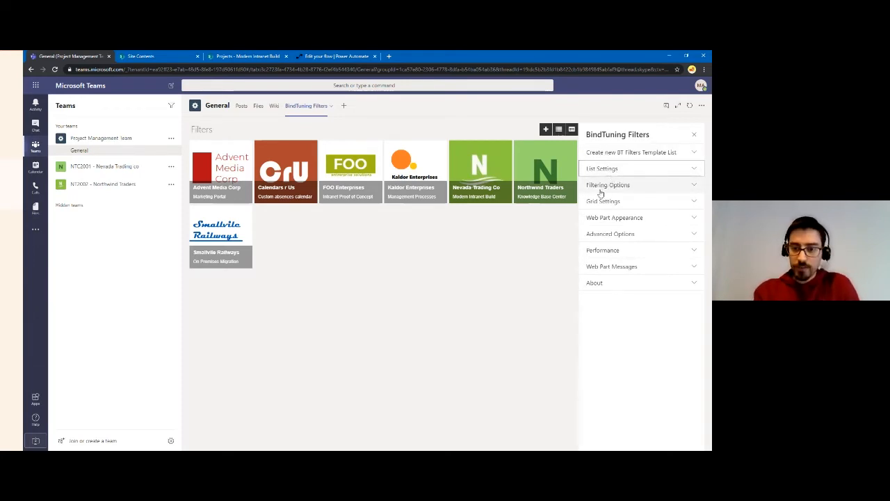
{"action": "left_click", "coordinate": [601, 185]}
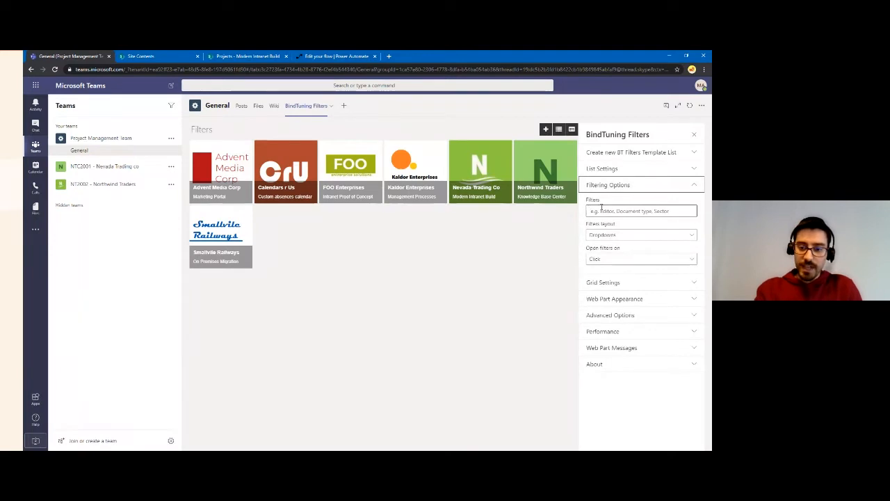
{"action": "left_click", "coordinate": [601, 210]}
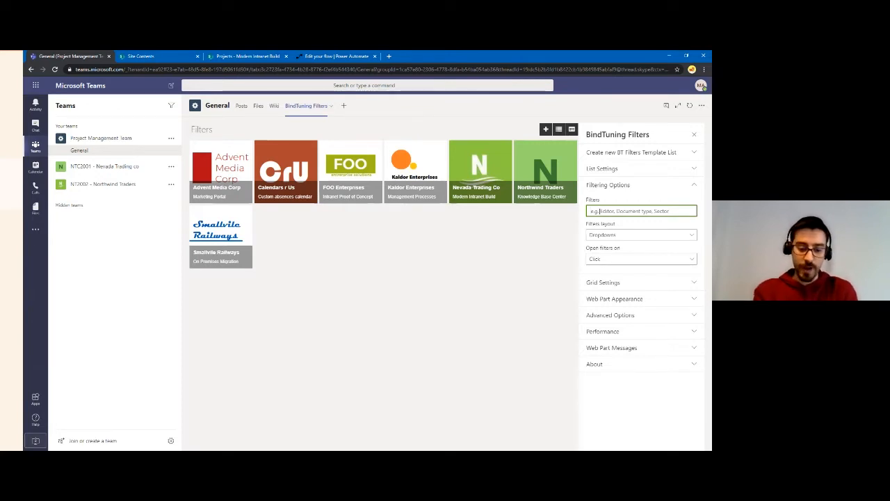
Examine the columns of the SharePoint Projects list for fields to filter by, and return to Teams
{"action": "left_click", "coordinate": [236, 56]}
{"action": "scroll", "coordinate": [306, 167], "scroll_direction": "right", "scroll_amount": 3}
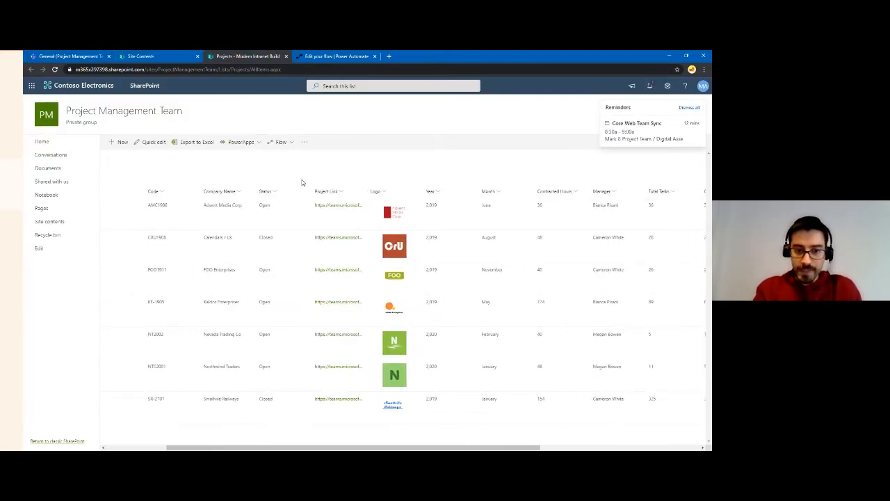
{"action": "scroll", "coordinate": [303, 184], "scroll_direction": "right", "scroll_amount": 4}
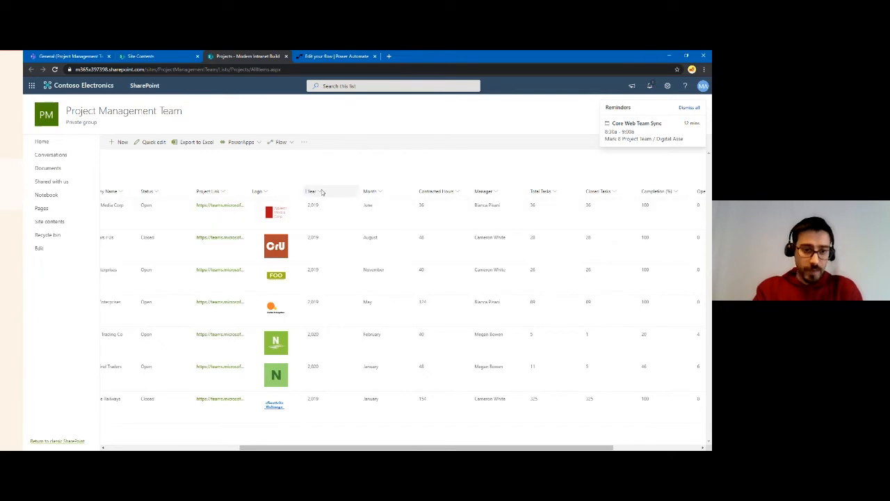
{"action": "scroll", "coordinate": [330, 171], "scroll_direction": "right", "scroll_amount": 1}
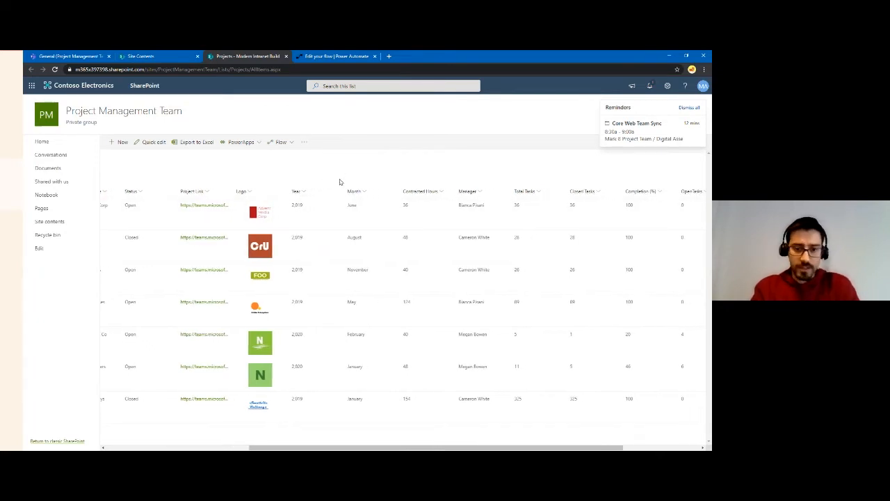
{"action": "scroll", "coordinate": [356, 168], "scroll_direction": "right", "scroll_amount": 1}
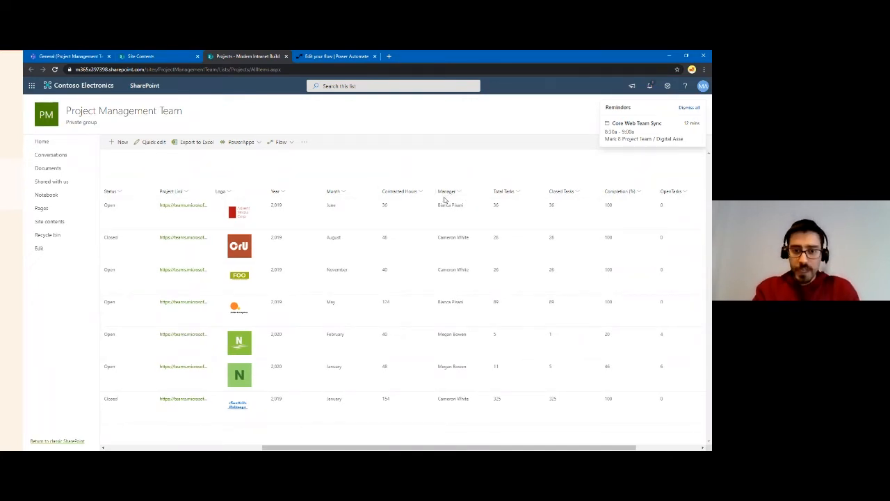
{"action": "left_click", "coordinate": [153, 57]}
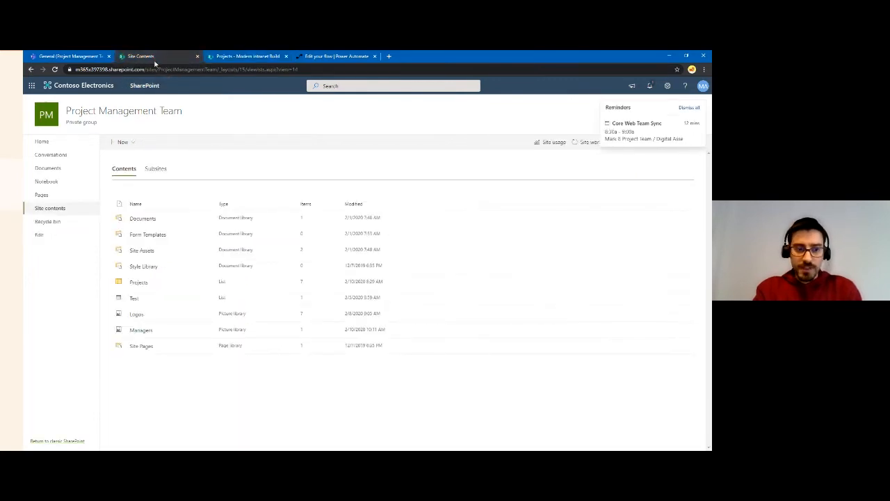
{"action": "left_click", "coordinate": [72, 56]}
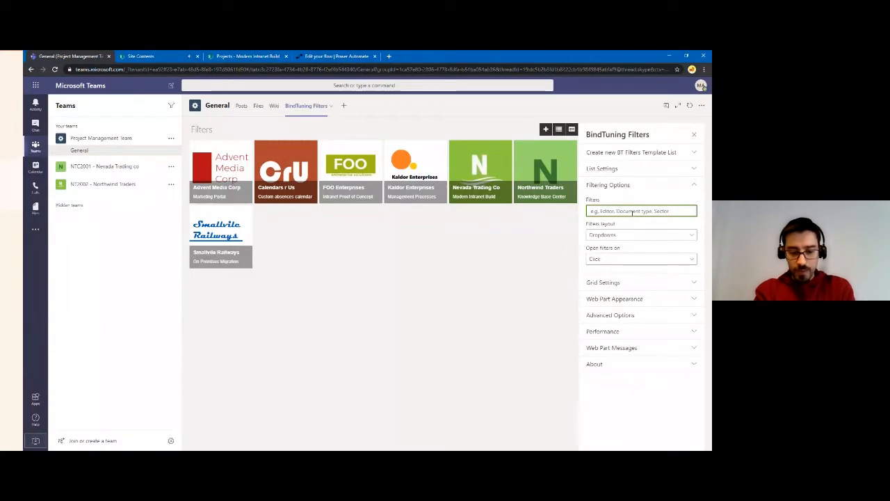
Set the web part's filters to Status and try the All option of the Status filter
{"action": "left_click", "coordinate": [632, 212]}
{"action": "type", "text": "Status"}
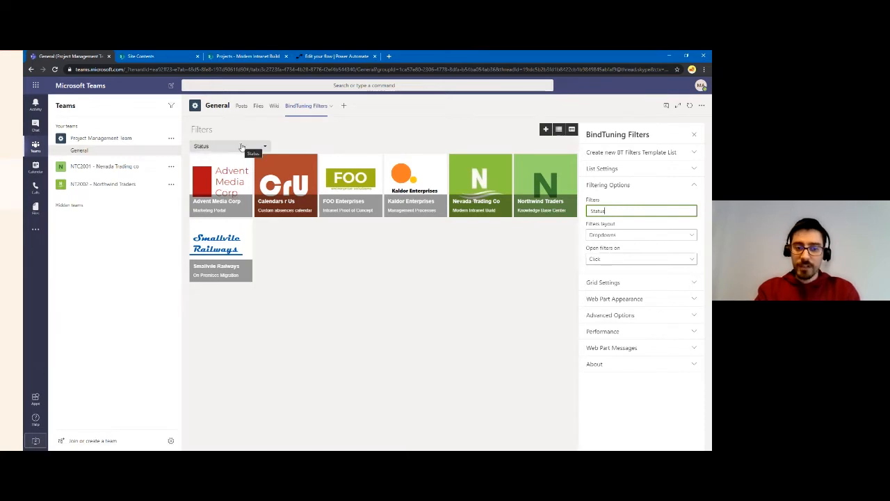
{"action": "left_click", "coordinate": [244, 147]}
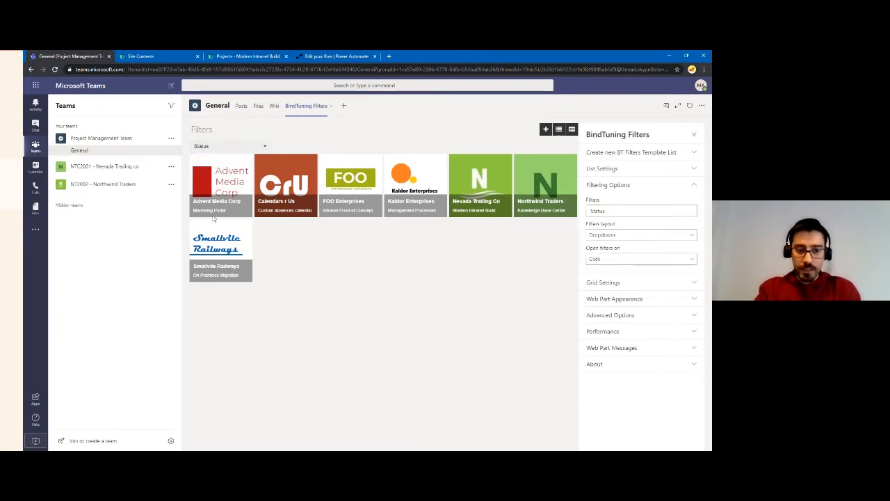
{"action": "left_click", "coordinate": [229, 159]}
{"action": "middle_click", "coordinate": [145, 58]}
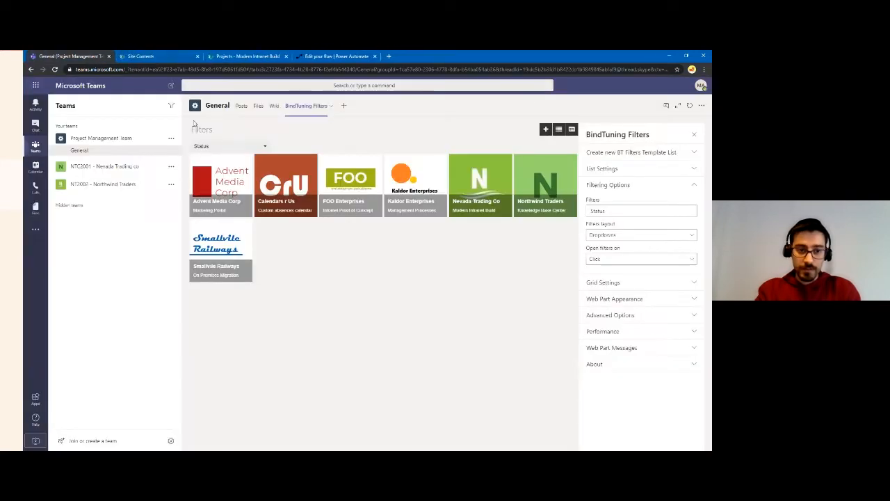
Test the Status filter on the tiles with Closed, Open and All
{"action": "left_click", "coordinate": [221, 145]}
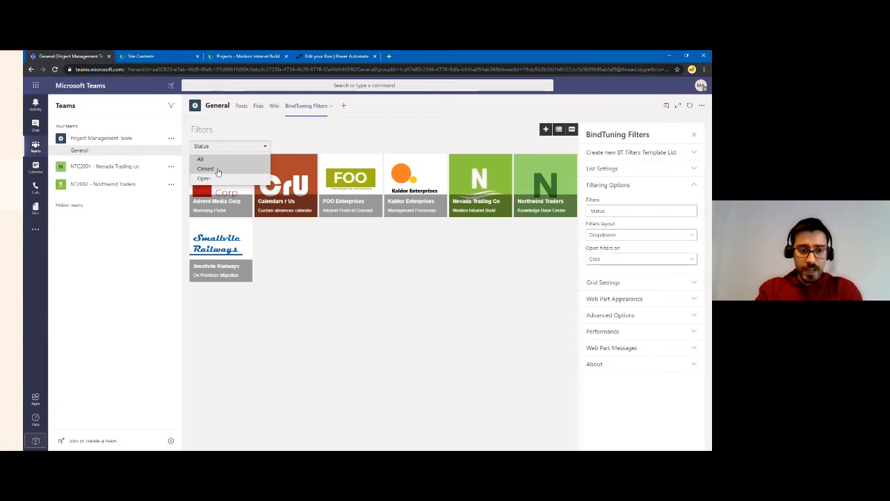
{"action": "left_click", "coordinate": [219, 169]}
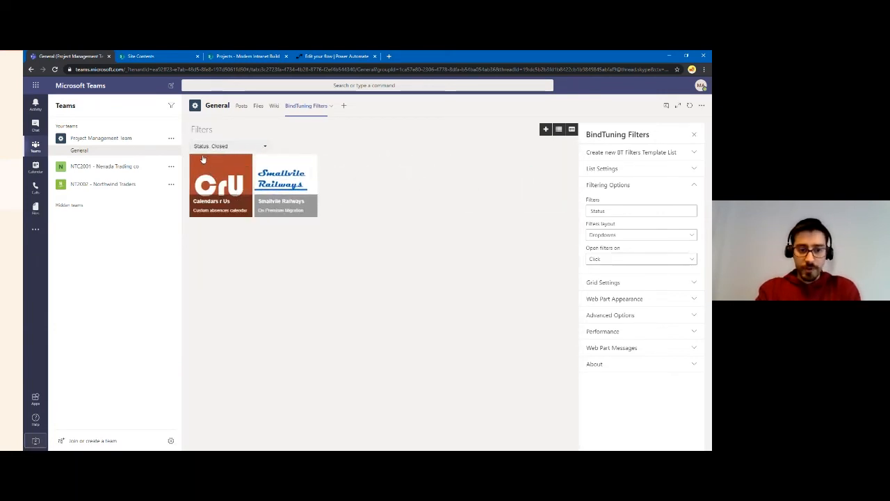
{"action": "left_click", "coordinate": [222, 146]}
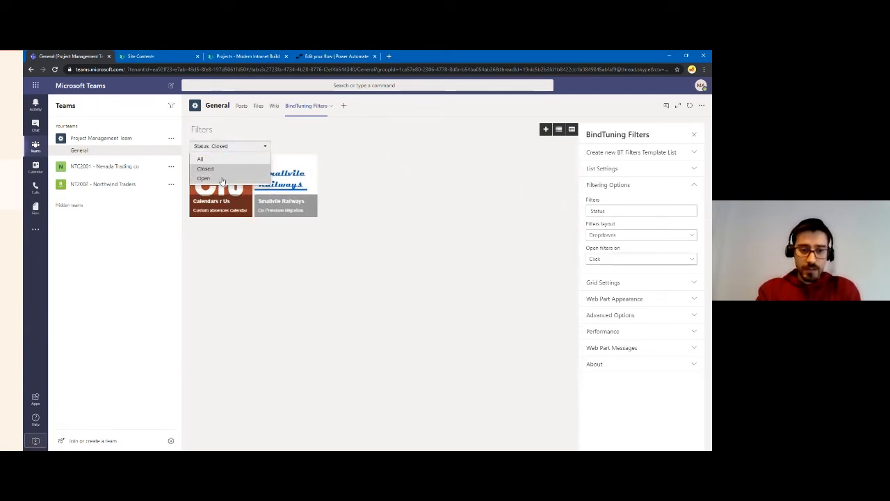
{"action": "left_click", "coordinate": [212, 180]}
{"action": "left_click", "coordinate": [223, 146]}
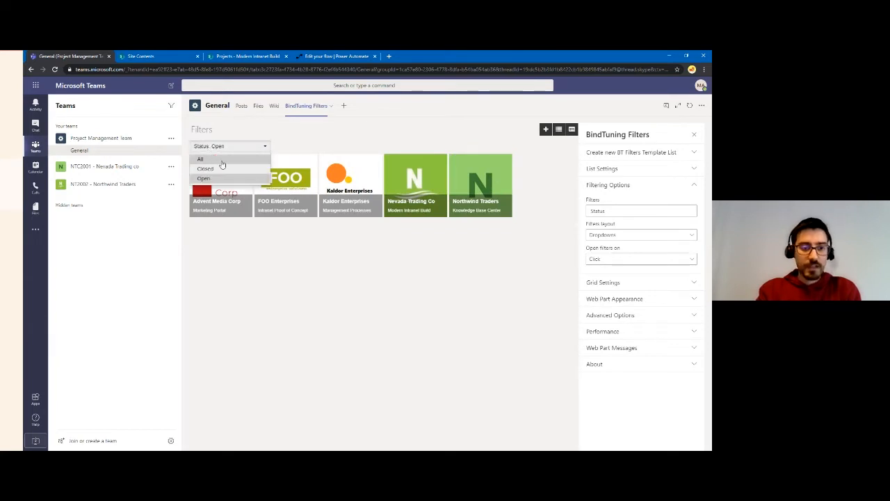
{"action": "left_click", "coordinate": [222, 162]}
Add Year as a second filter after Status and test it with 2019, 2020 and All
{"action": "left_click", "coordinate": [647, 214]}
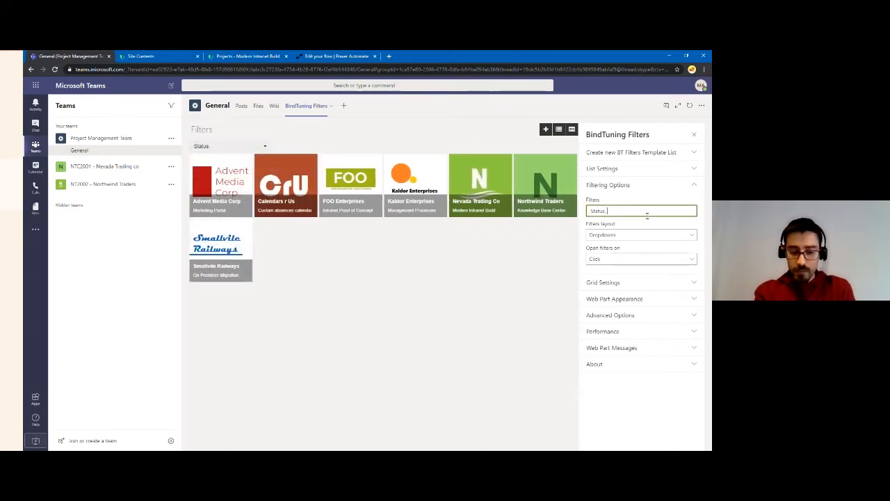
{"action": "type", "text": "Year"}
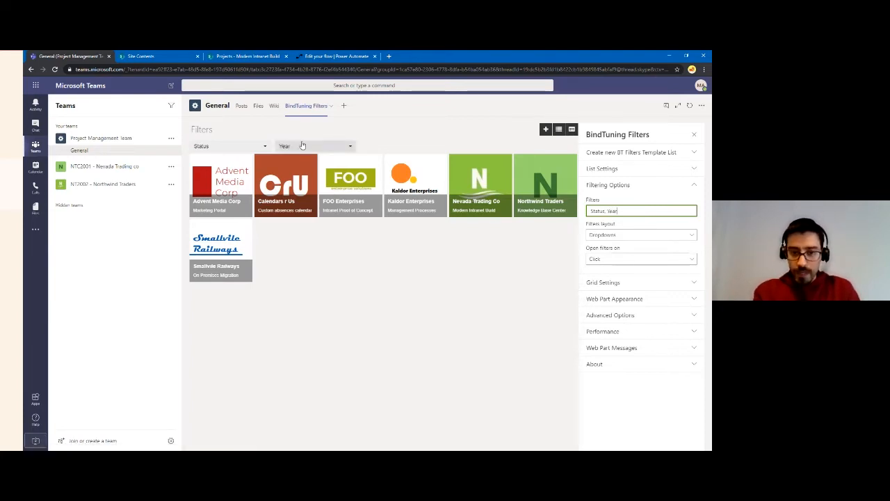
{"action": "left_click", "coordinate": [303, 148]}
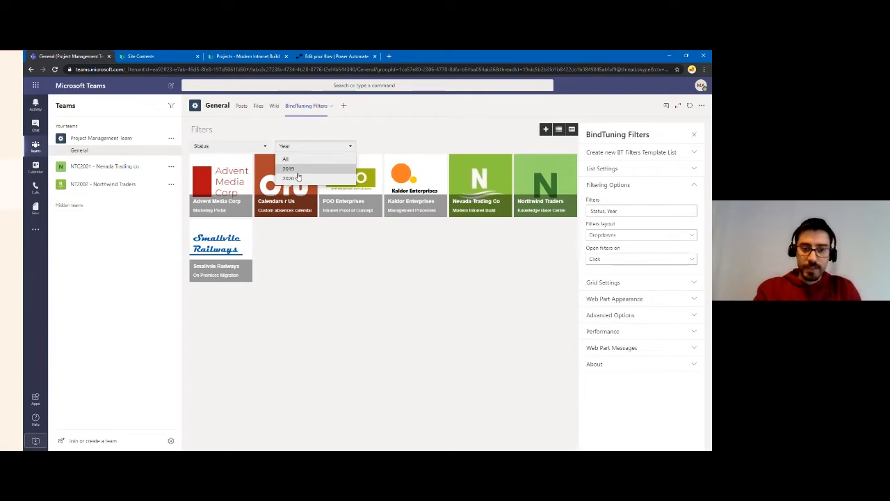
{"action": "left_click", "coordinate": [298, 175]}
{"action": "left_click", "coordinate": [303, 147]}
{"action": "left_click", "coordinate": [299, 177]}
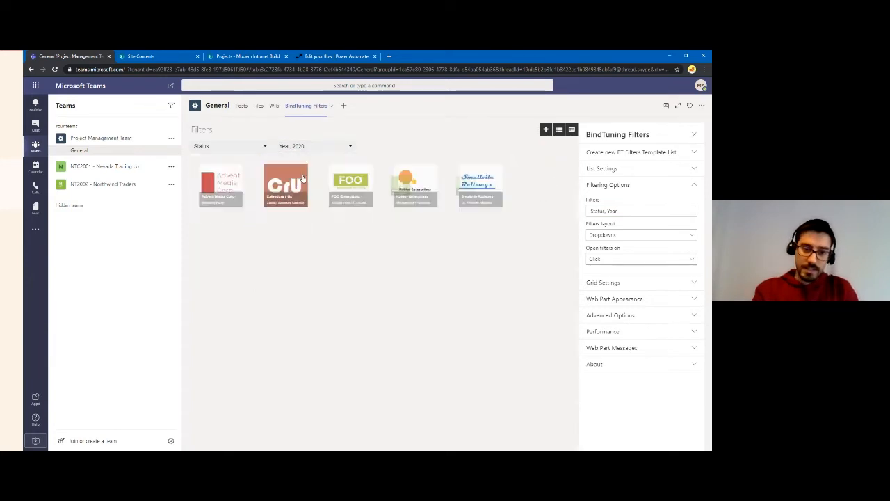
{"action": "left_click", "coordinate": [306, 148]}
{"action": "left_click", "coordinate": [303, 161]}
Add Manager to the web part's filters after Status and Year
{"action": "left_click", "coordinate": [641, 210]}
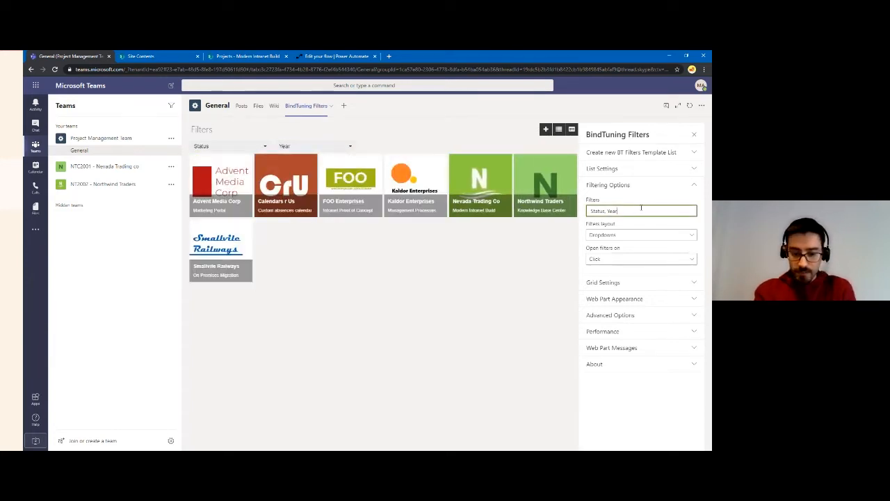
{"action": "type", "text": ", Mana"}
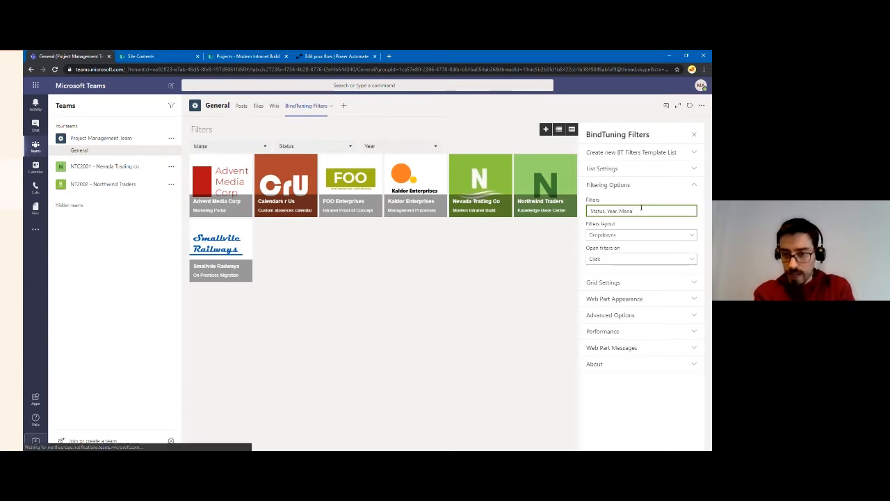
{"action": "type", "text": "ger"}
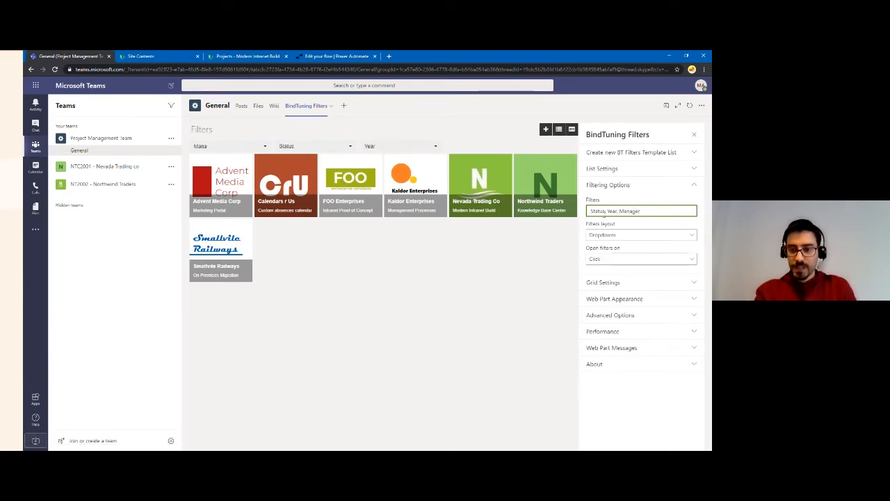
Test the Manager filter on the tiles with each of the three managers in turn, and close the web part's settings
{"action": "left_click", "coordinate": [229, 147]}
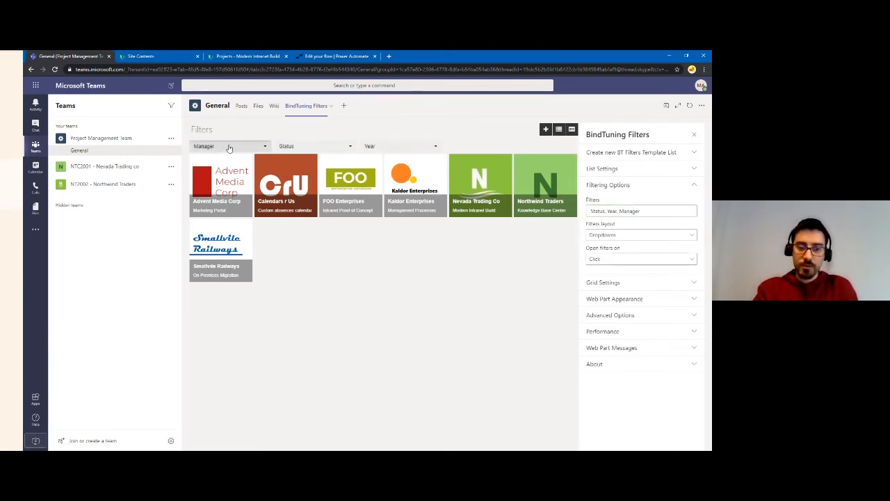
{"action": "left_click", "coordinate": [221, 168]}
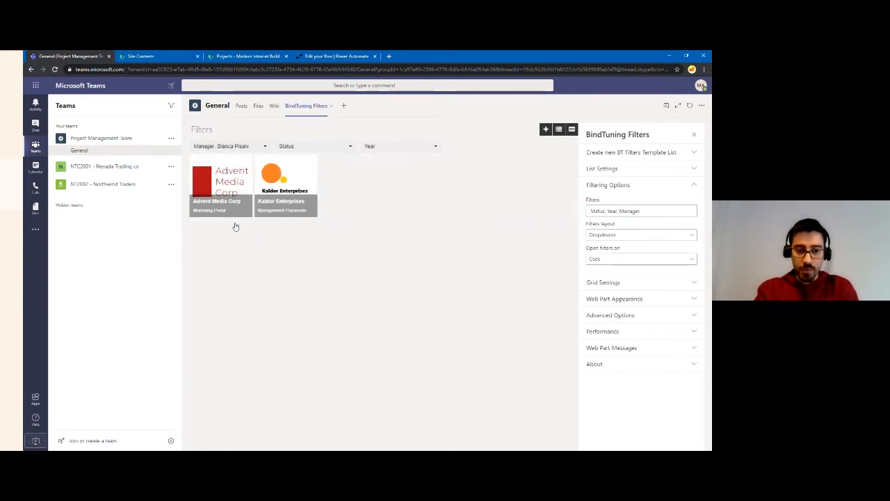
{"action": "left_click", "coordinate": [228, 146]}
{"action": "left_click", "coordinate": [215, 178]}
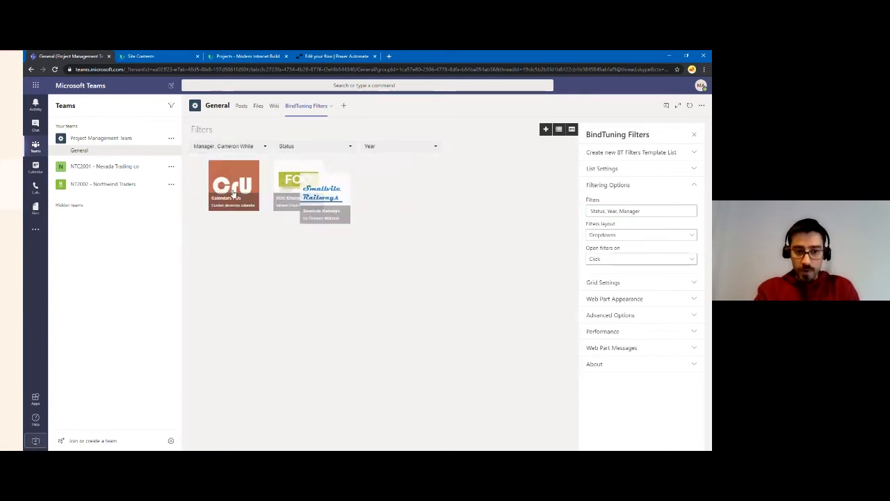
{"action": "left_click", "coordinate": [226, 146]}
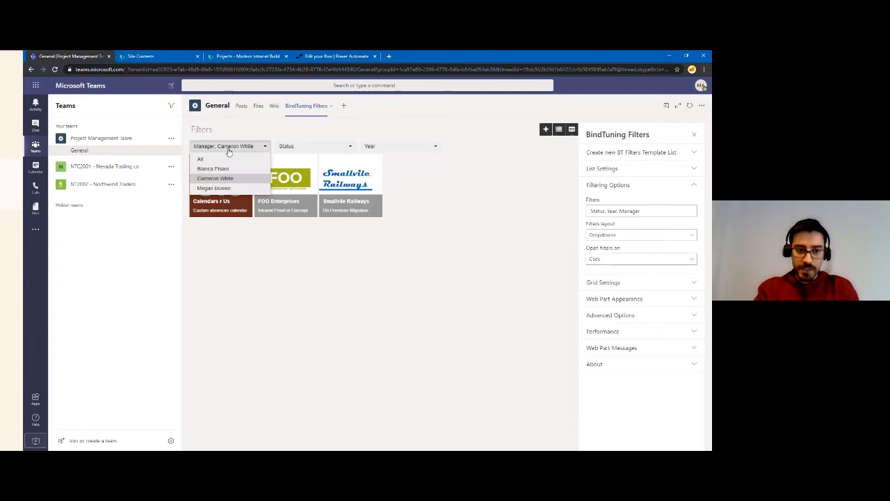
{"action": "left_click", "coordinate": [214, 187]}
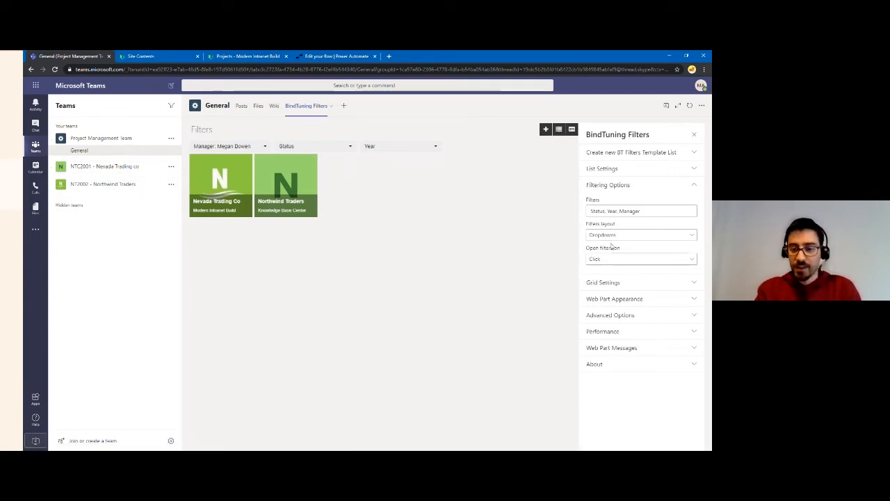
{"action": "left_click", "coordinate": [694, 134]}
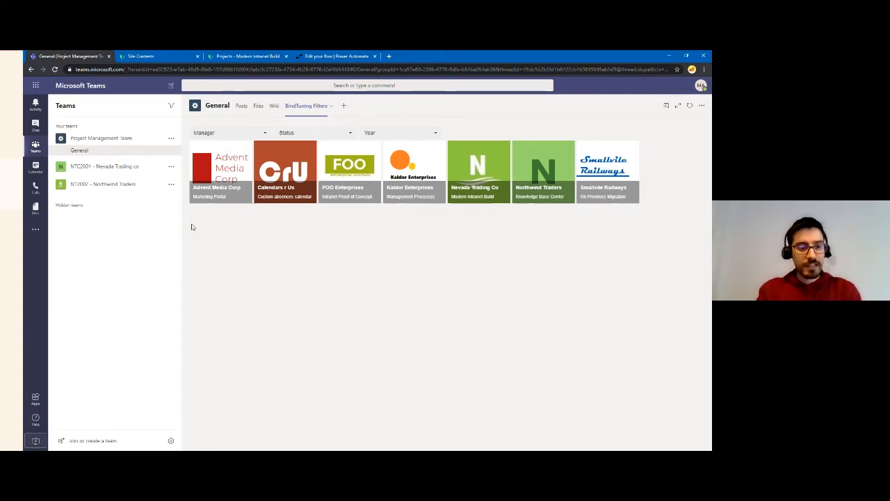
Open the NT2002 - Northwind Traders team and view its Home dashboard and posts
{"action": "left_click", "coordinate": [89, 184]}
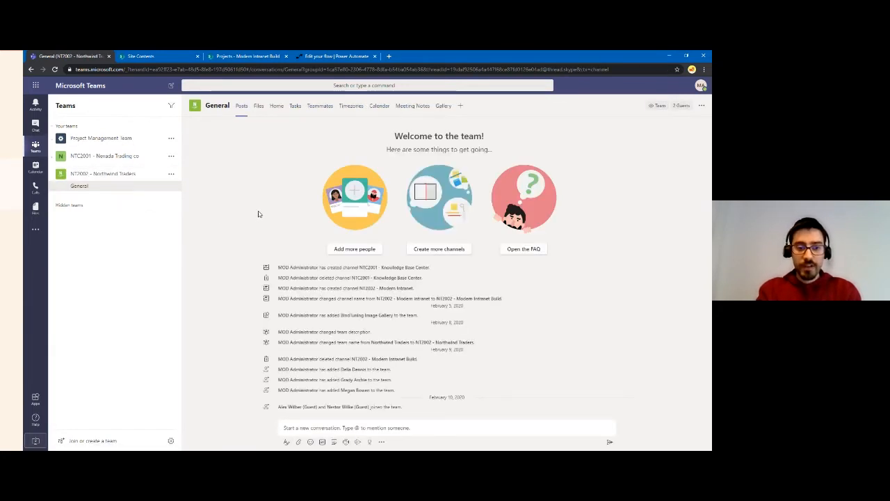
{"action": "left_click", "coordinate": [276, 107]}
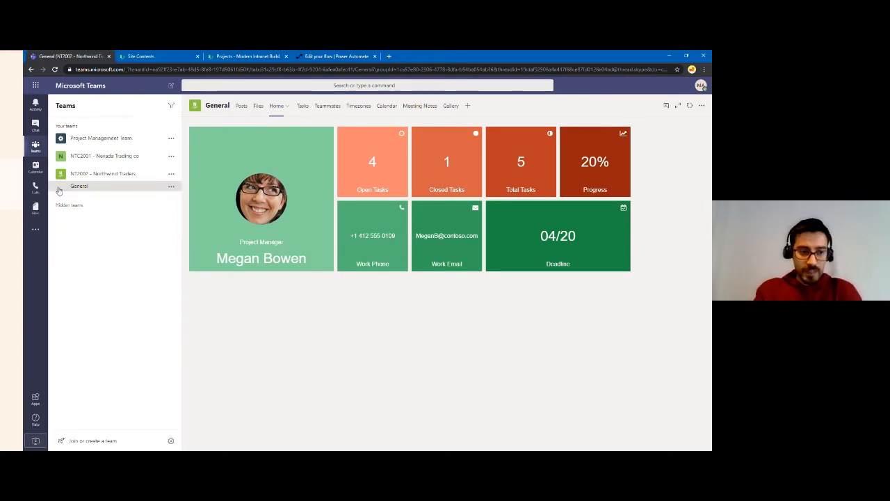
{"action": "left_click", "coordinate": [245, 113]}
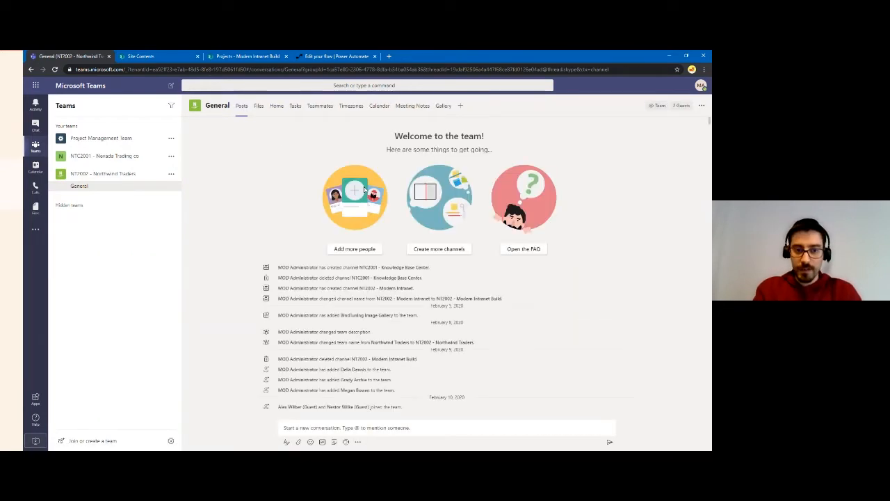
Browse the Northwind Traders team's files through the Resources folder to Licensed Images
{"action": "left_click", "coordinate": [260, 109]}
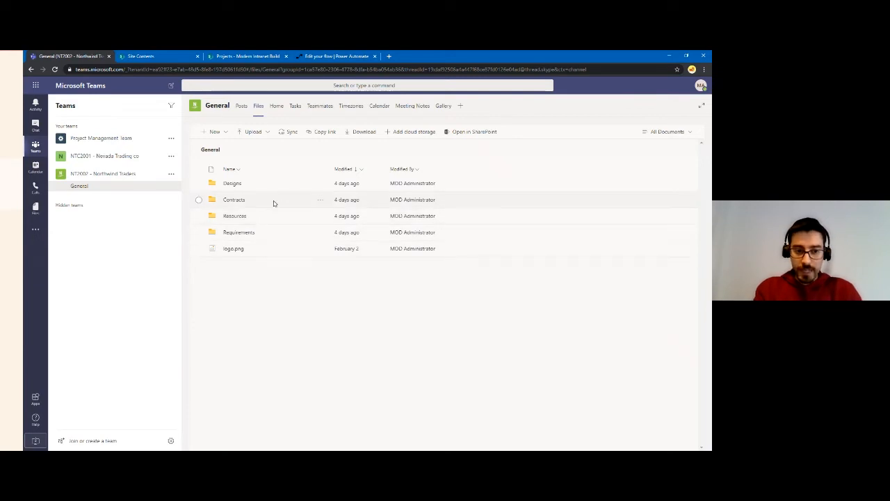
{"action": "left_click", "coordinate": [234, 216]}
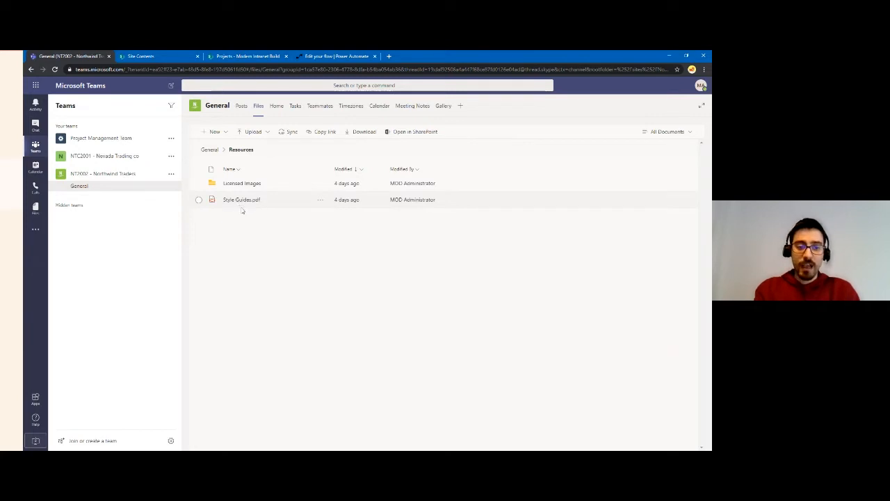
{"action": "left_click", "coordinate": [243, 183]}
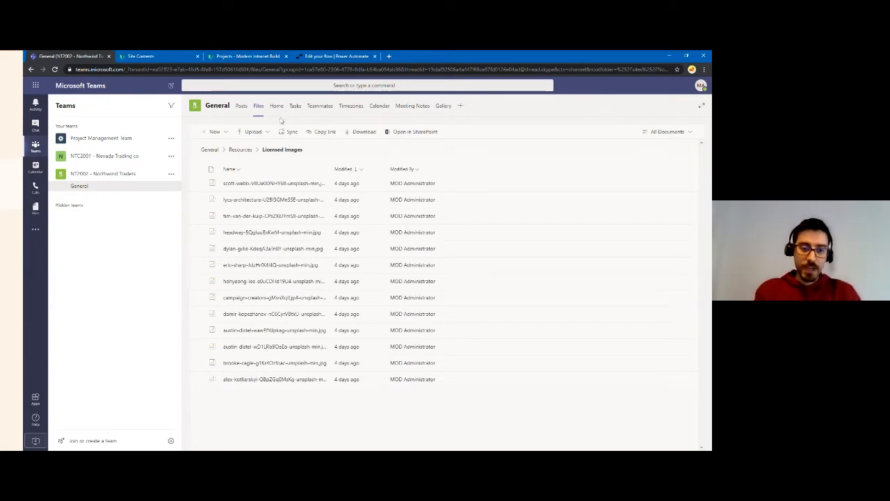
Open the settings of the BindTuning Tiles web part on the team's Home dashboard
{"action": "left_click", "coordinate": [276, 110]}
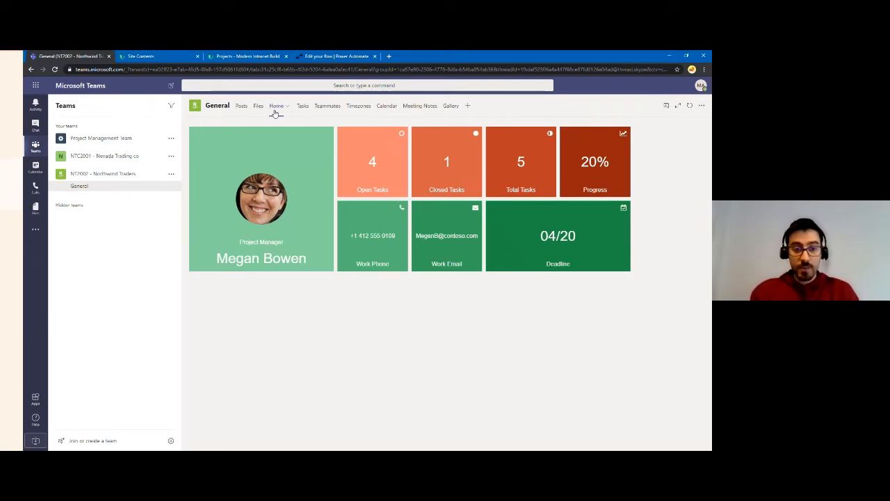
{"action": "left_click", "coordinate": [286, 108]}
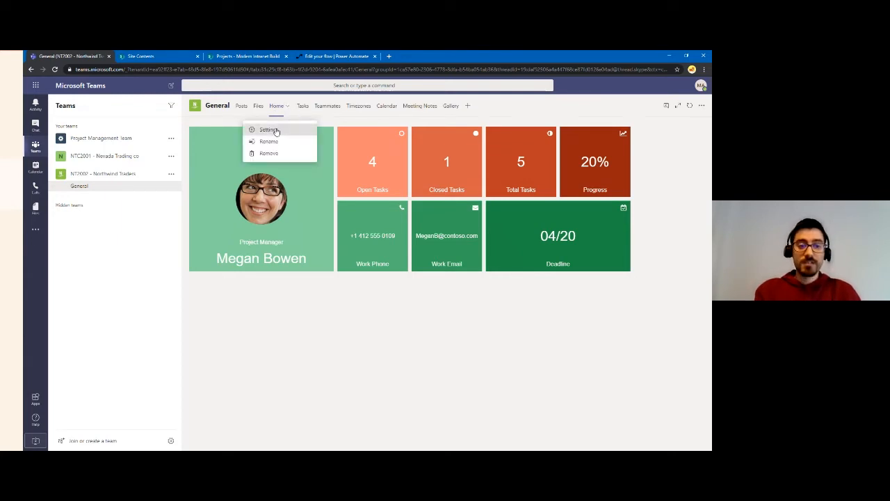
{"action": "left_click", "coordinate": [268, 130]}
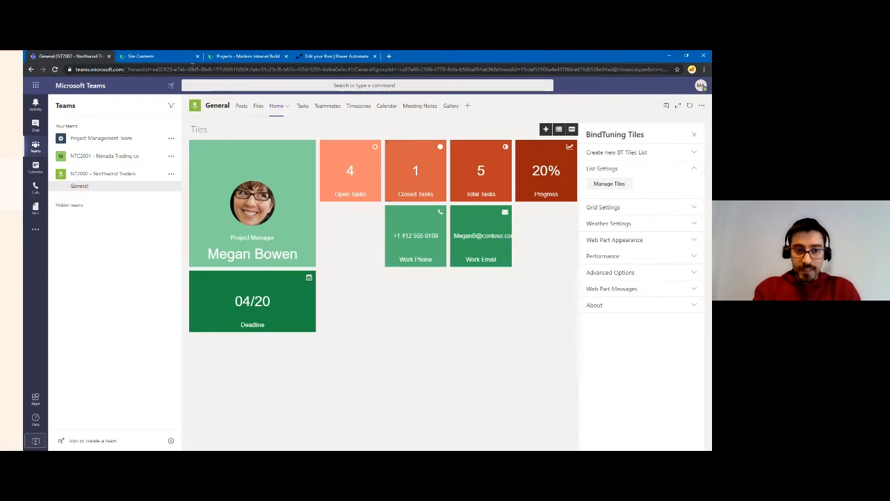
Examine the Modern Intranet Build item and the task and completion columns in the SharePoint Projects list, and return to Teams
{"action": "left_click", "coordinate": [234, 57]}
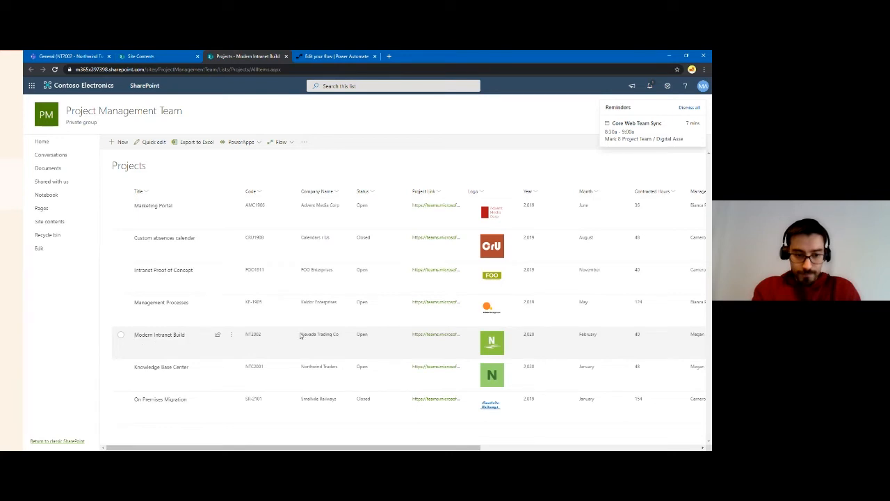
{"action": "left_click", "coordinate": [180, 337]}
{"action": "scroll", "coordinate": [577, 239], "scroll_direction": "down", "scroll_amount": 5}
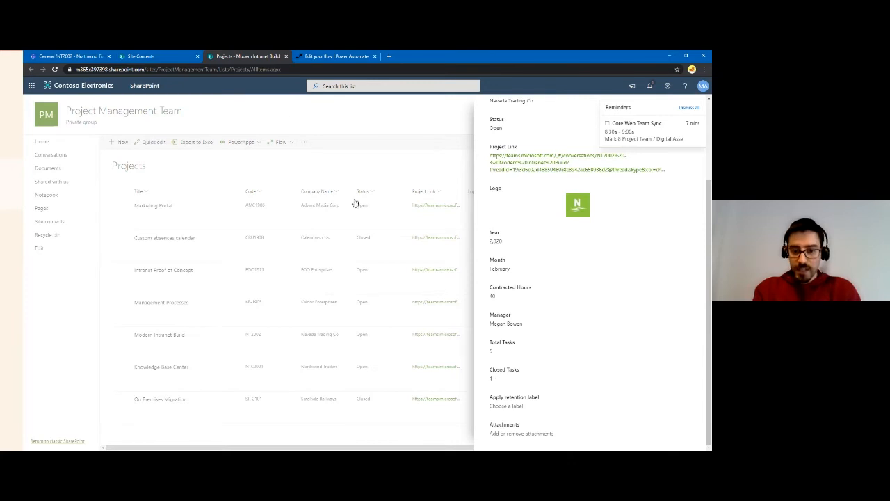
{"action": "left_click", "coordinate": [337, 172]}
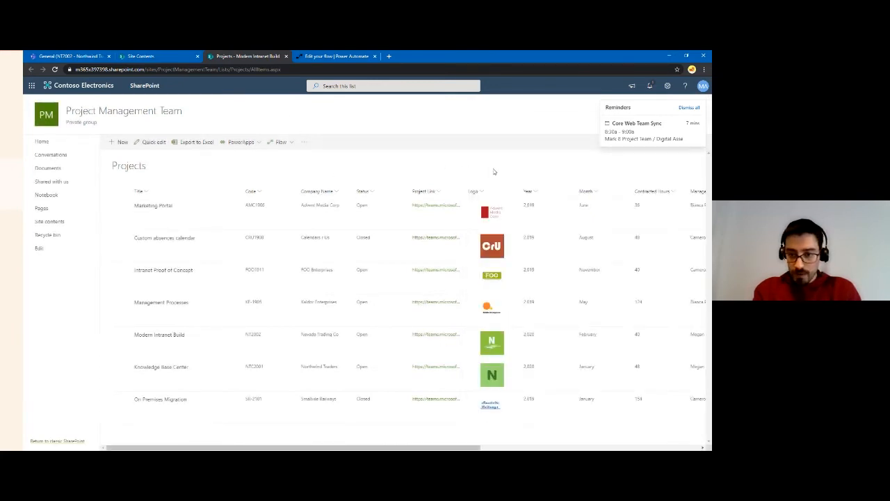
{"action": "scroll", "coordinate": [491, 393], "scroll_direction": "right", "scroll_amount": 5}
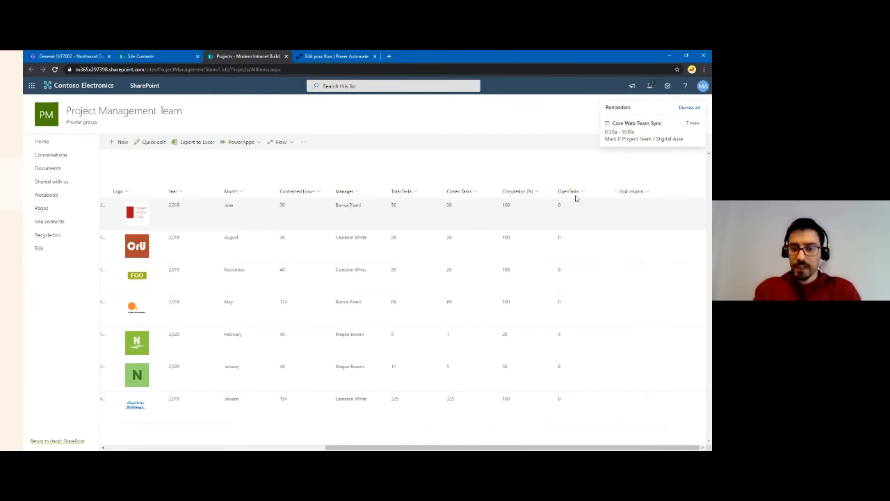
{"action": "middle_click", "coordinate": [374, 164]}
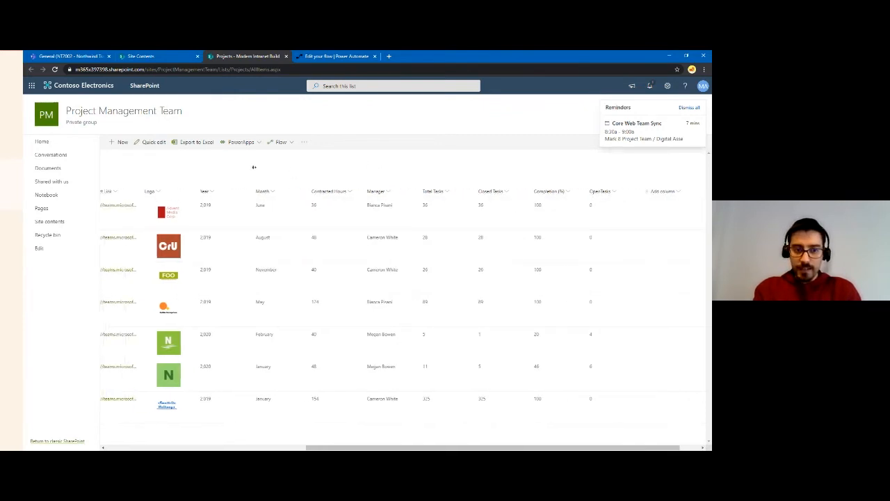
{"action": "left_click", "coordinate": [147, 56]}
{"action": "left_click", "coordinate": [90, 57]}
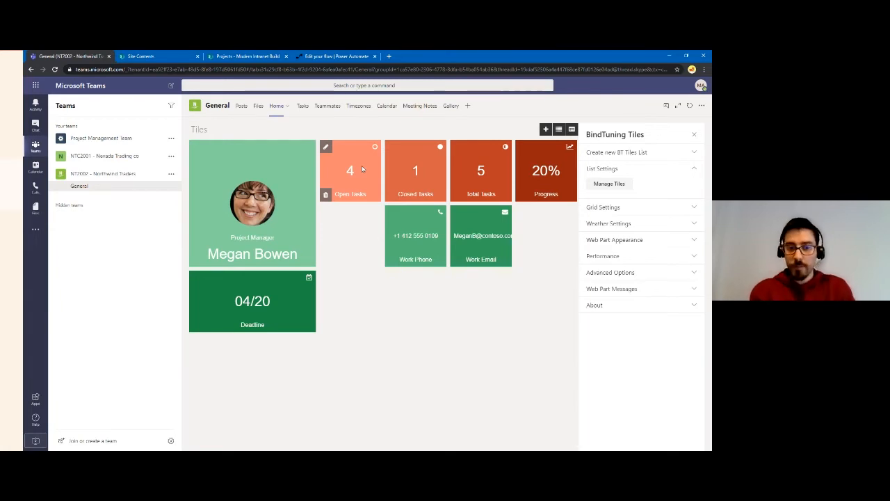
Open the Open Tasks tile's properties and examine its tile type options and its source site and list
{"action": "left_click", "coordinate": [325, 149]}
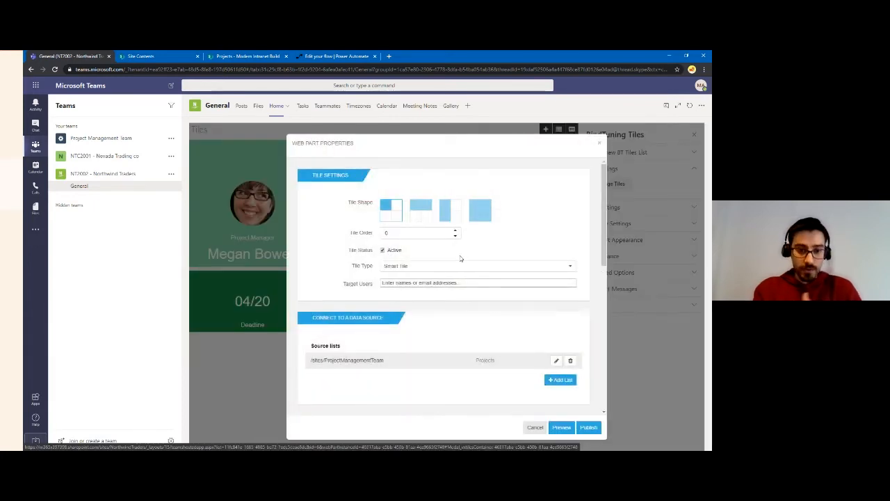
{"action": "left_click", "coordinate": [447, 267]}
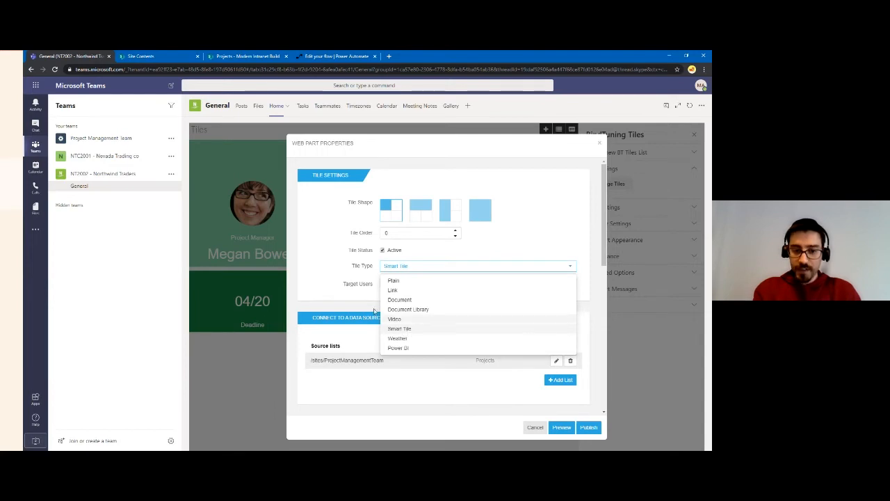
{"action": "left_click", "coordinate": [344, 269]}
{"action": "scroll", "coordinate": [563, 208], "scroll_direction": "down", "scroll_amount": 4}
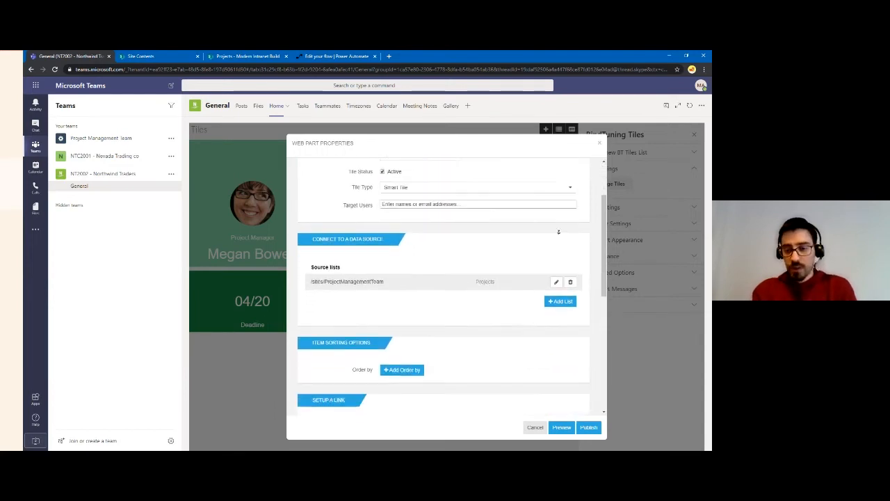
{"action": "scroll", "coordinate": [581, 229], "scroll_direction": "up", "scroll_amount": 1}
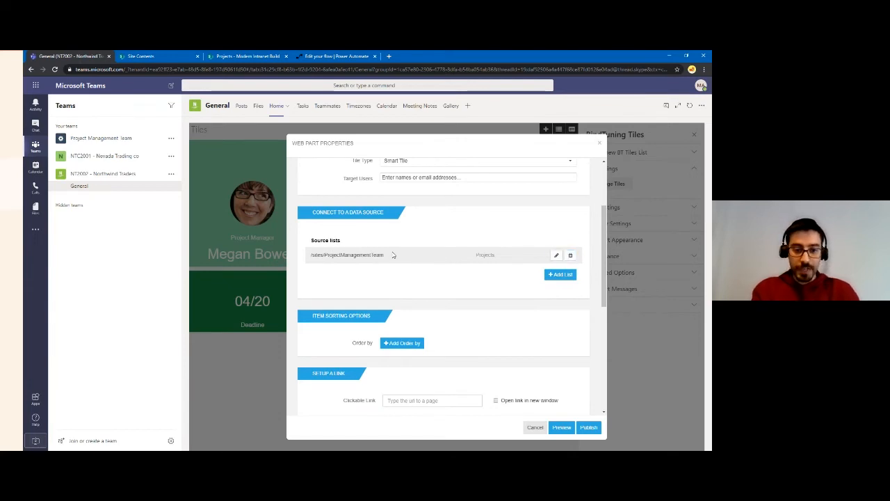
{"action": "left_click_drag", "start_coordinate": [417, 255], "coordinate": [334, 257]}
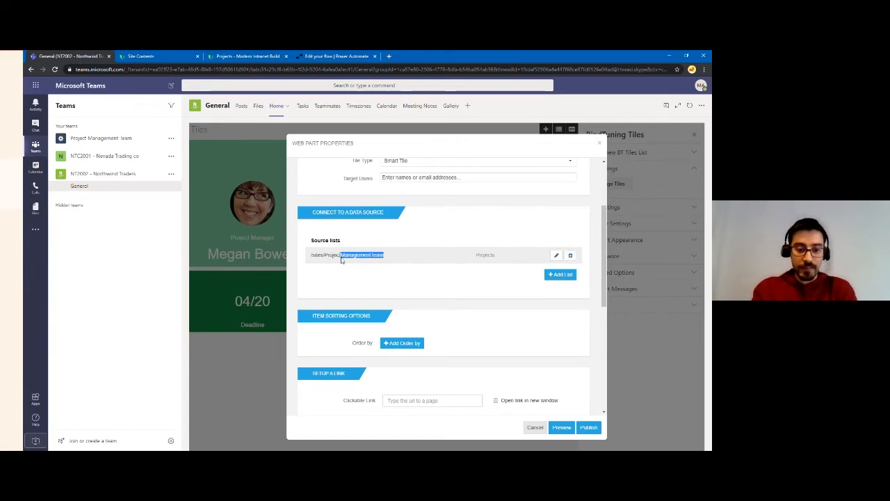
{"action": "left_click", "coordinate": [445, 251]}
{"action": "left_click_drag", "start_coordinate": [386, 256], "coordinate": [304, 250]}
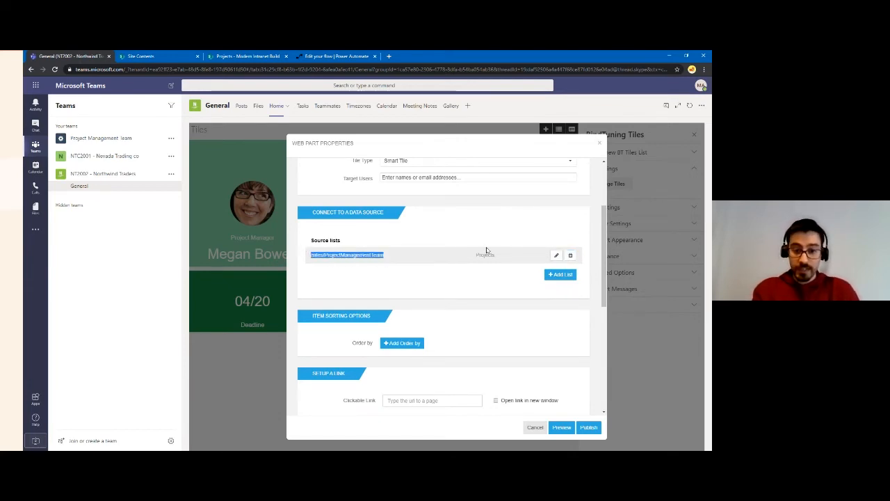
{"action": "left_click", "coordinate": [522, 245]}
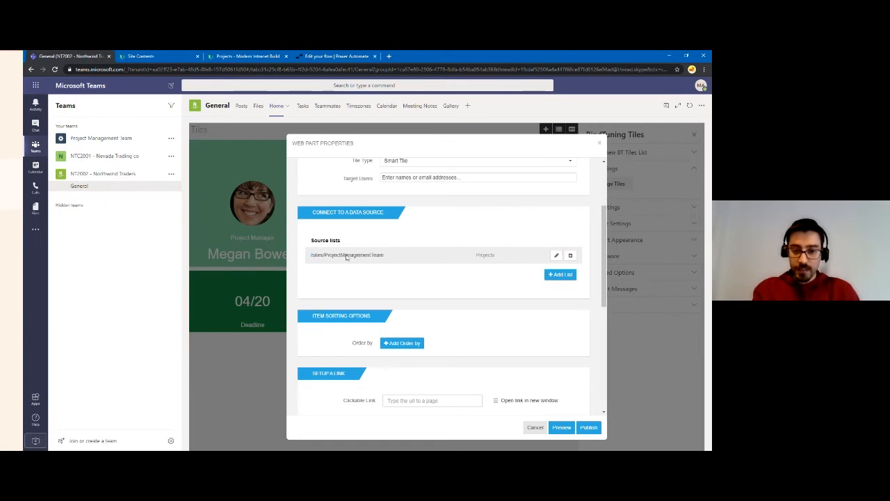
Open the Projects source list's settings, examine its CAML query's row limit and project code filter, and close the list's settings
{"action": "left_click", "coordinate": [556, 255]}
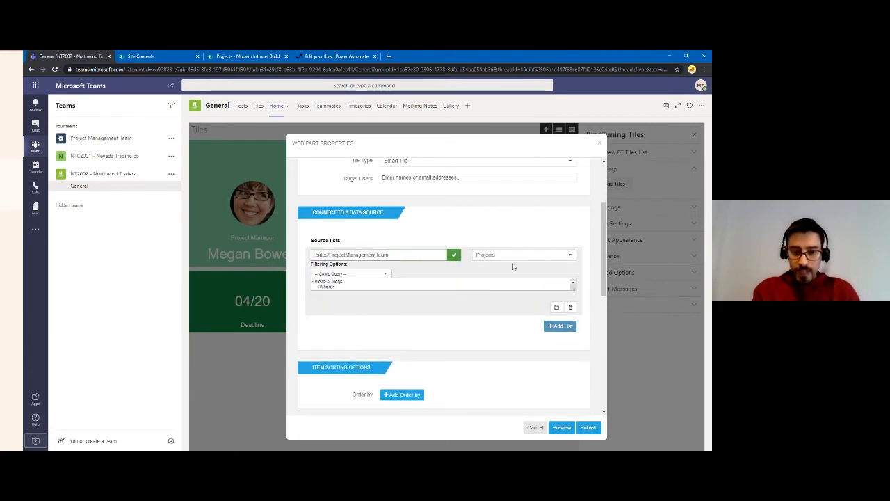
{"action": "left_click_drag", "start_coordinate": [573, 289], "coordinate": [575, 346]}
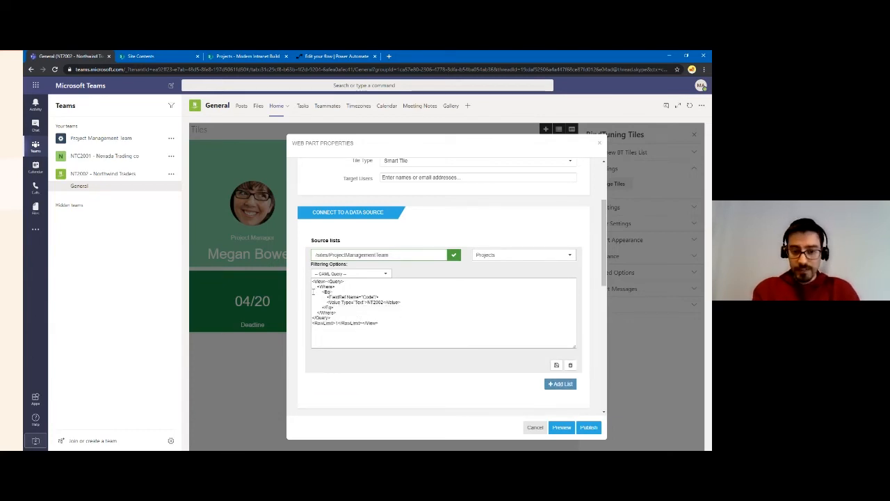
{"action": "left_click_drag", "start_coordinate": [335, 323], "coordinate": [340, 324]}
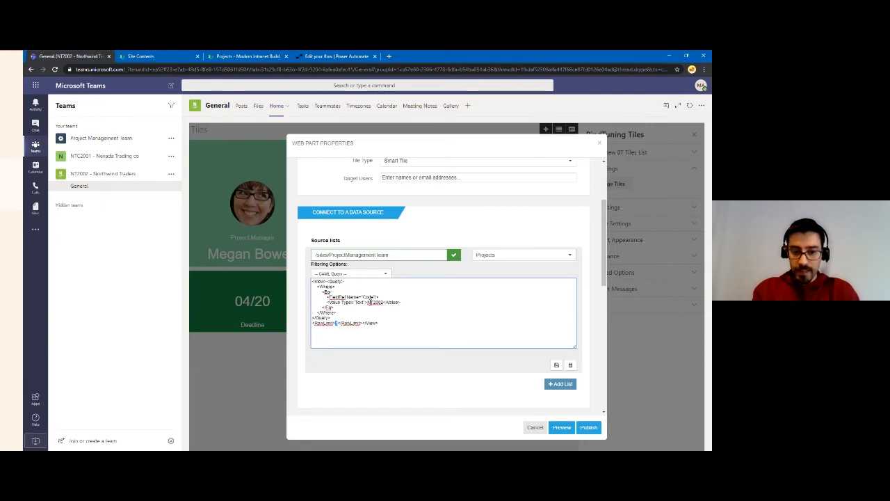
{"action": "double_click", "coordinate": [376, 302]}
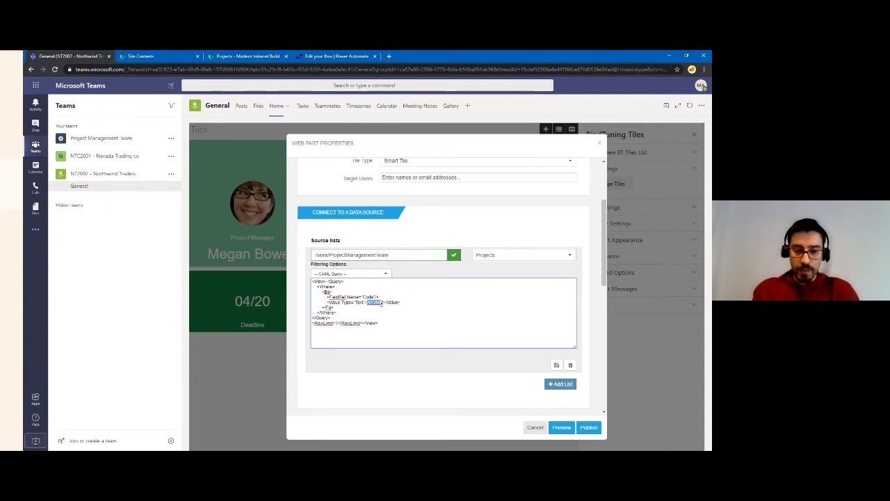
{"action": "left_click", "coordinate": [556, 364]}
Examine the front tile captions and the OpenTasks placeholder in the center zone, and leave the tile properties and web part settings without publishing
{"action": "scroll", "coordinate": [344, 250], "scroll_direction": "down", "scroll_amount": 2}
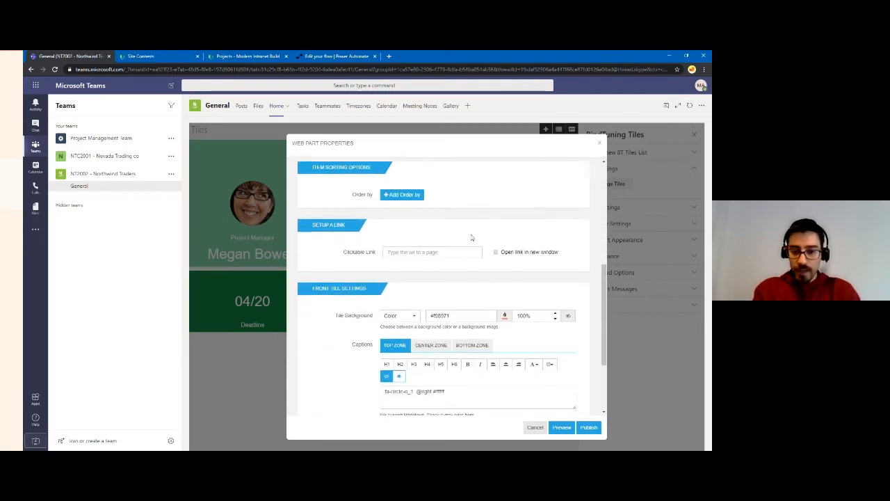
{"action": "scroll", "coordinate": [450, 245], "scroll_direction": "down", "scroll_amount": 1}
{"action": "scroll", "coordinate": [451, 244], "scroll_direction": "down", "scroll_amount": 2}
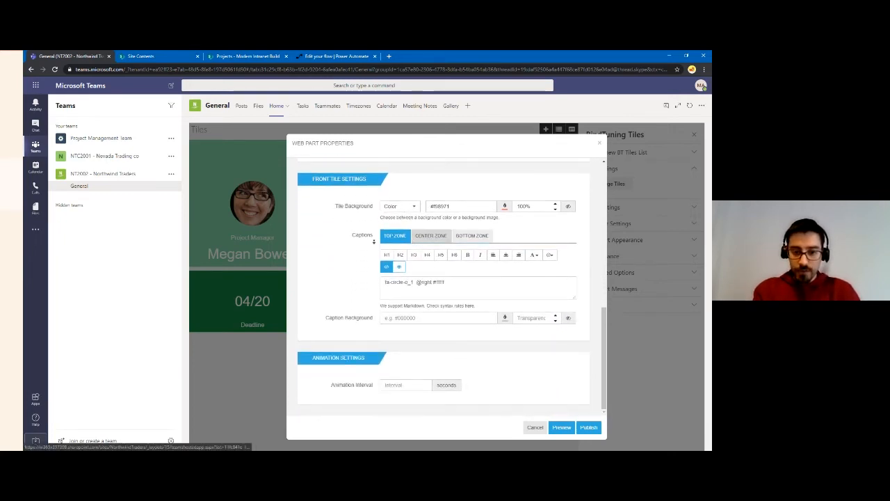
{"action": "left_click", "coordinate": [480, 239]}
{"action": "left_click", "coordinate": [430, 236]}
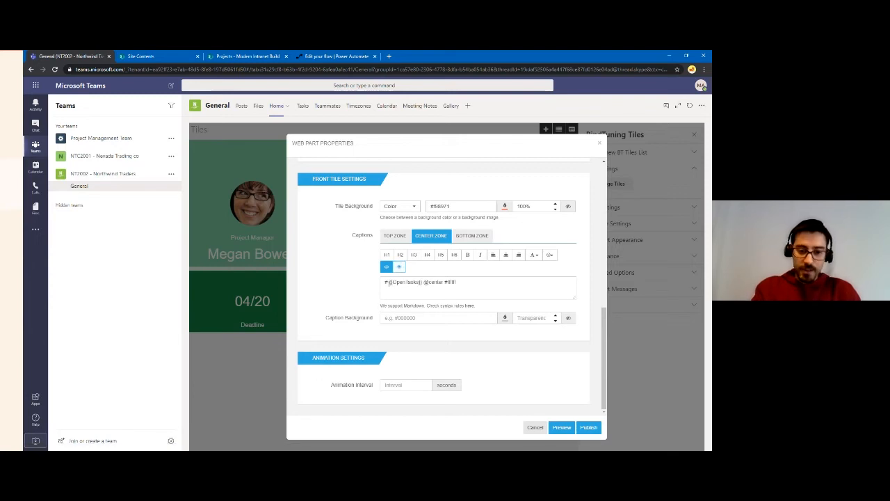
{"action": "left_click_drag", "start_coordinate": [386, 282], "coordinate": [422, 281]}
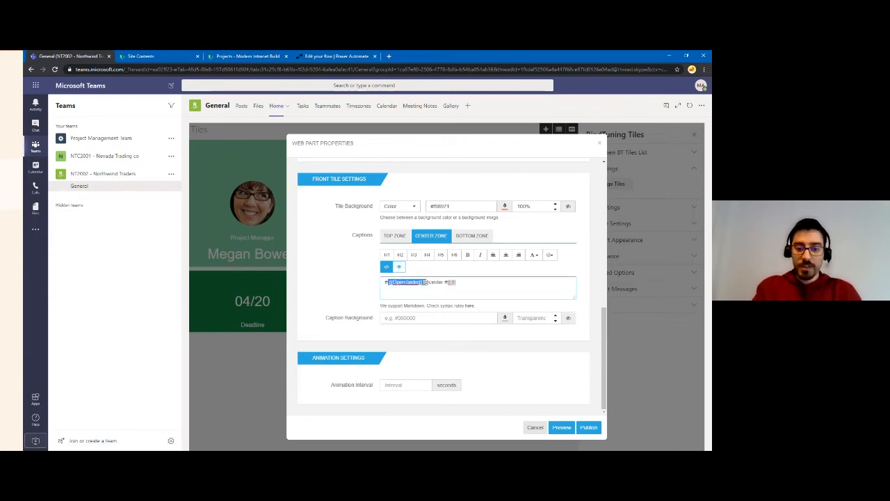
{"action": "left_click", "coordinate": [390, 283]}
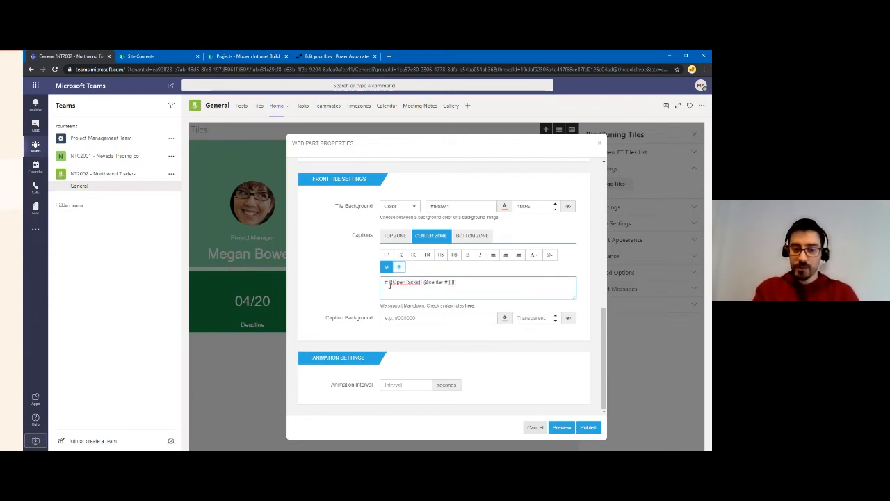
{"action": "left_click_drag", "start_coordinate": [392, 282], "coordinate": [419, 282]}
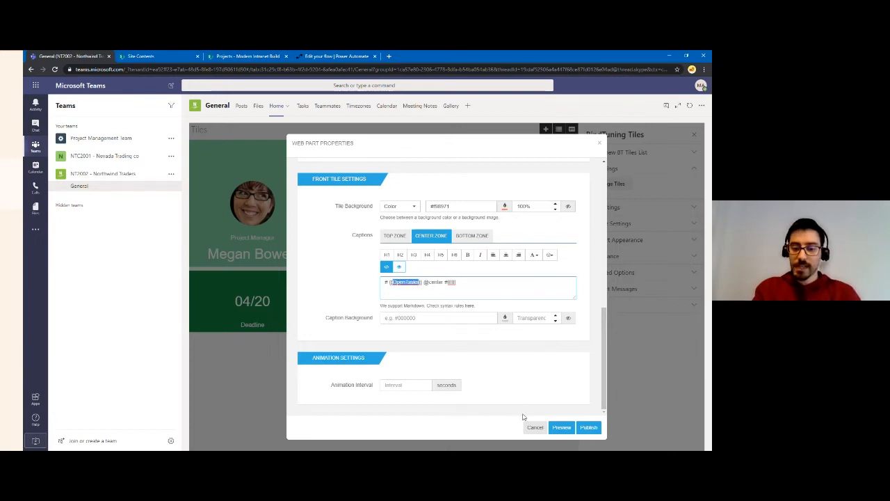
{"action": "left_click", "coordinate": [534, 426]}
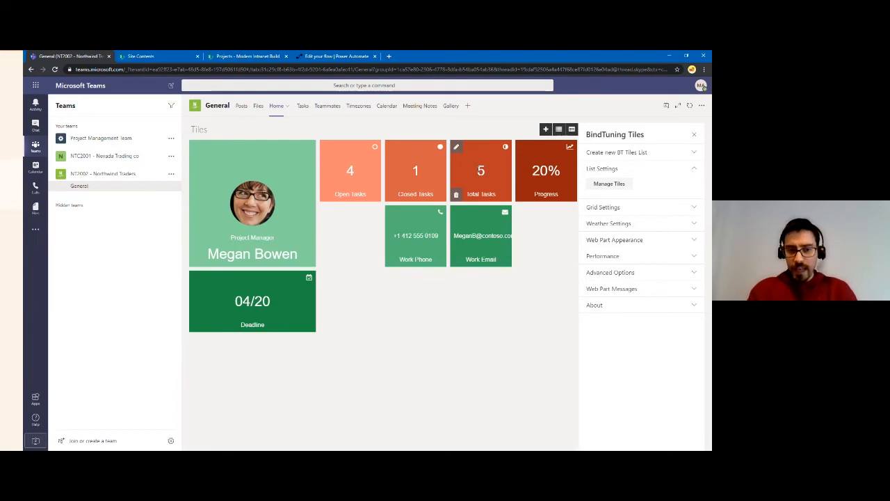
{"action": "left_click", "coordinate": [694, 134]}
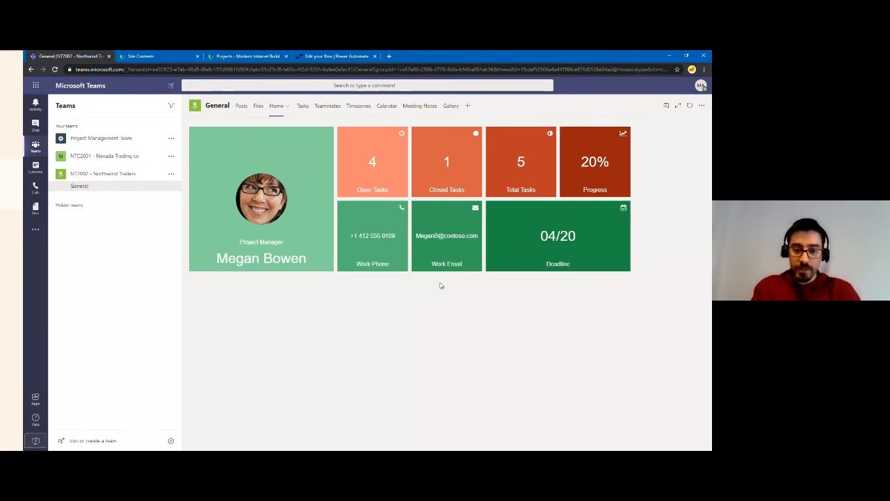
Open a new email to the project manager from the Work Email tile and return to the Home dashboard
{"action": "left_click", "coordinate": [431, 237]}
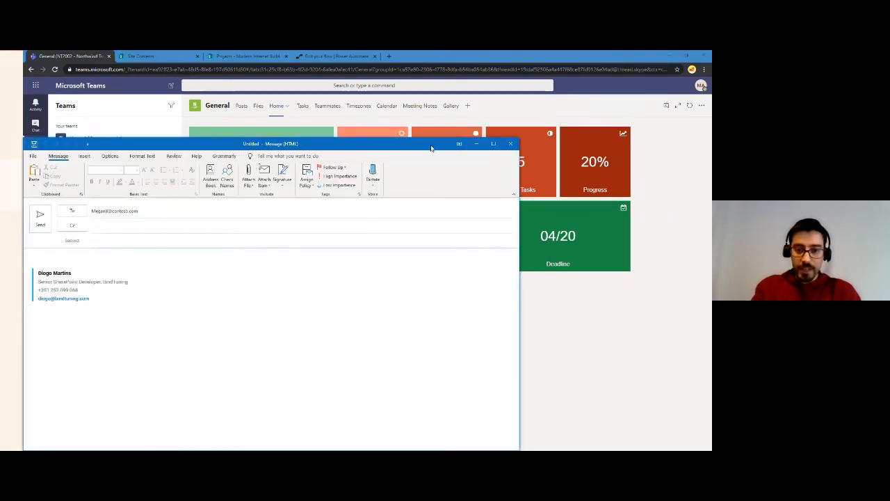
{"action": "left_click_drag", "start_coordinate": [431, 148], "coordinate": [495, 126]}
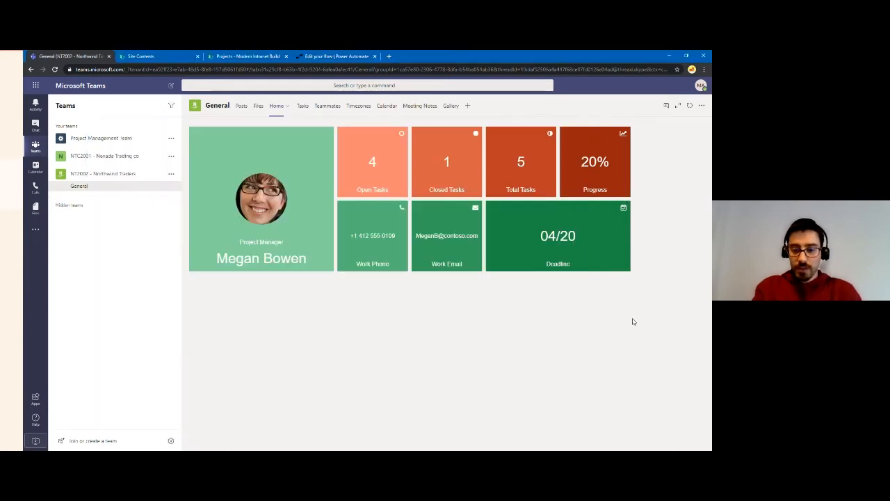
{"action": "left_click", "coordinate": [632, 322]}
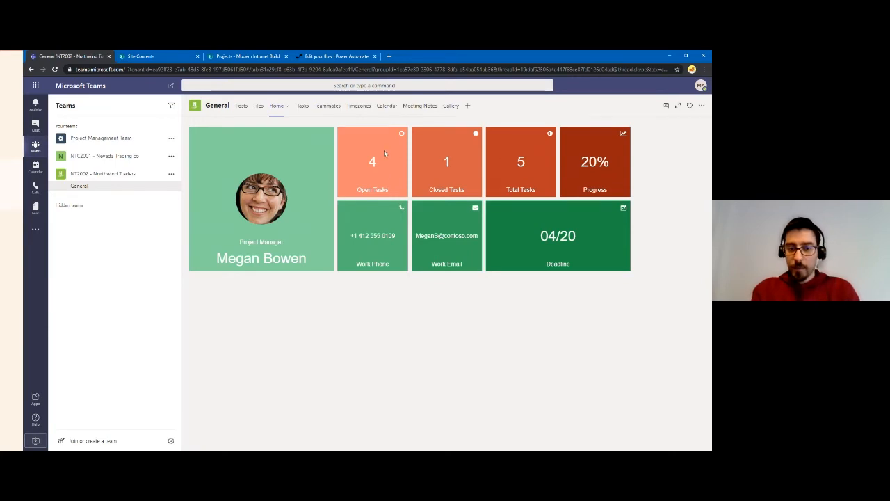
Check the task and completion columns in the SharePoint Projects list and return to the team's dashboard in Teams
{"action": "left_click", "coordinate": [237, 61]}
{"action": "scroll", "coordinate": [410, 195], "scroll_direction": "right", "scroll_amount": 5}
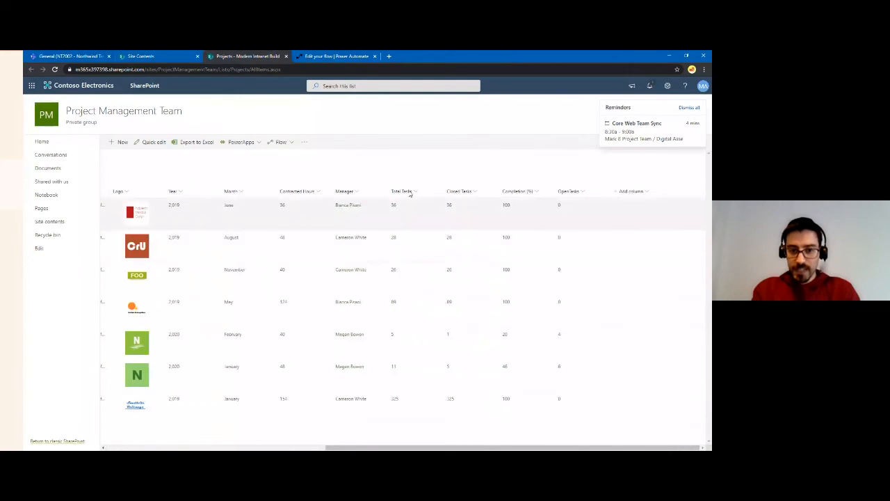
{"action": "key", "text": "ctrl+1"}
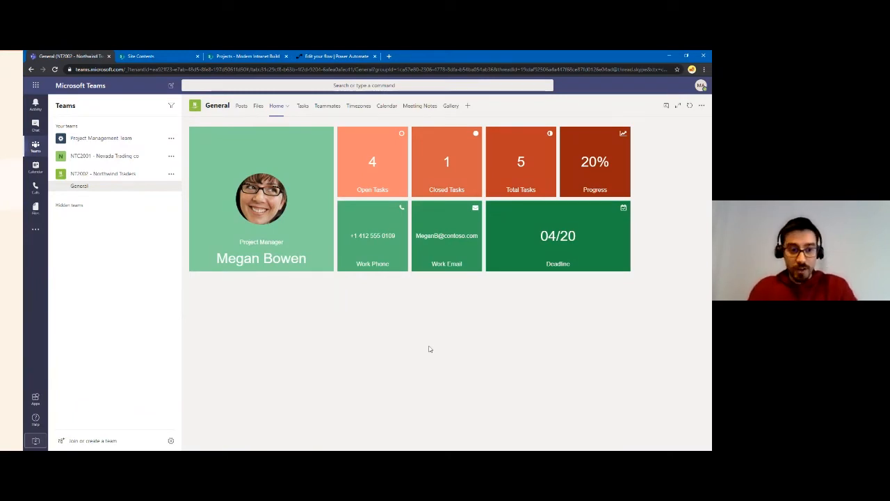
On the Tasks board, set the "Send follow-up to requirement's meeting" task's progress to Completed and show the Communication bucket's completed tasks
{"action": "left_click", "coordinate": [303, 107]}
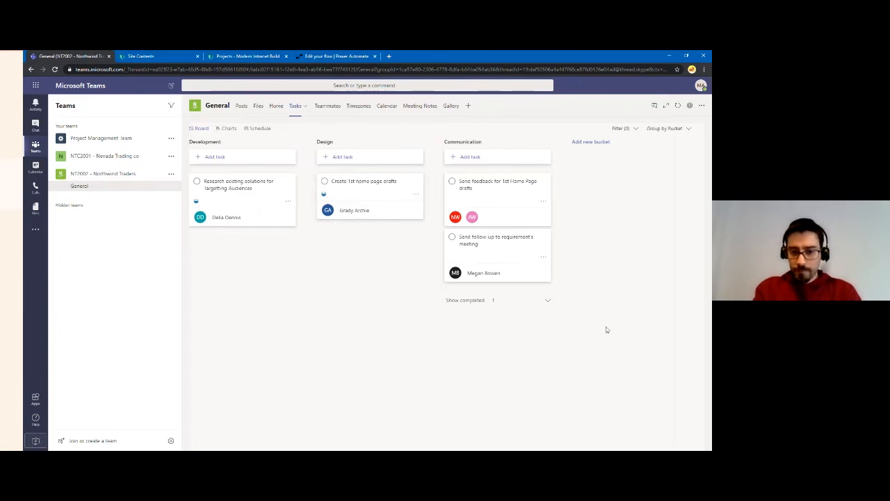
{"action": "left_click", "coordinate": [502, 249]}
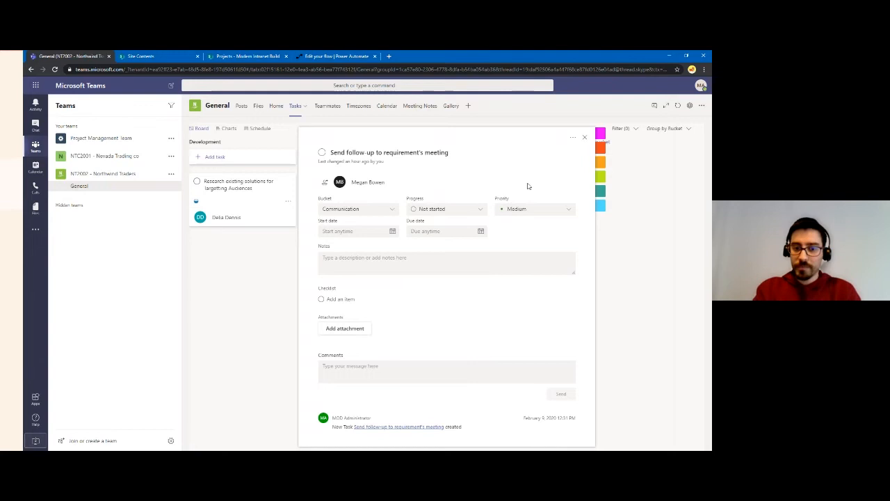
{"action": "left_click", "coordinate": [452, 210]}
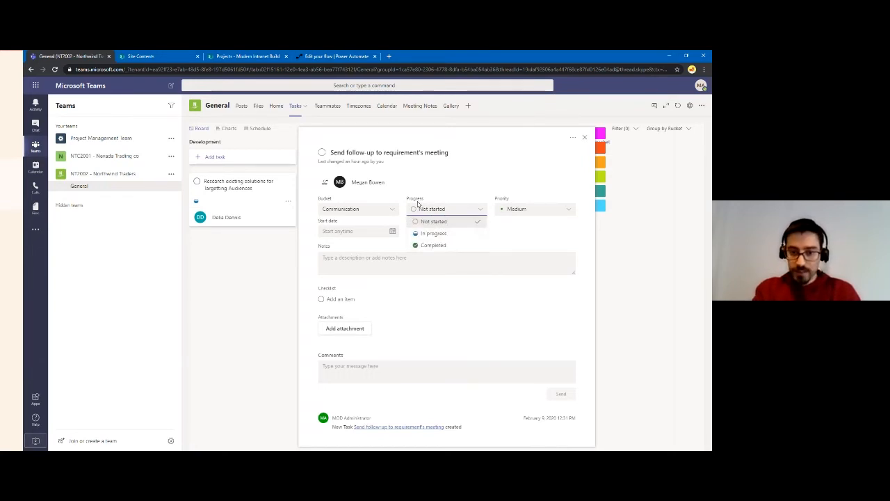
{"action": "left_click", "coordinate": [434, 246]}
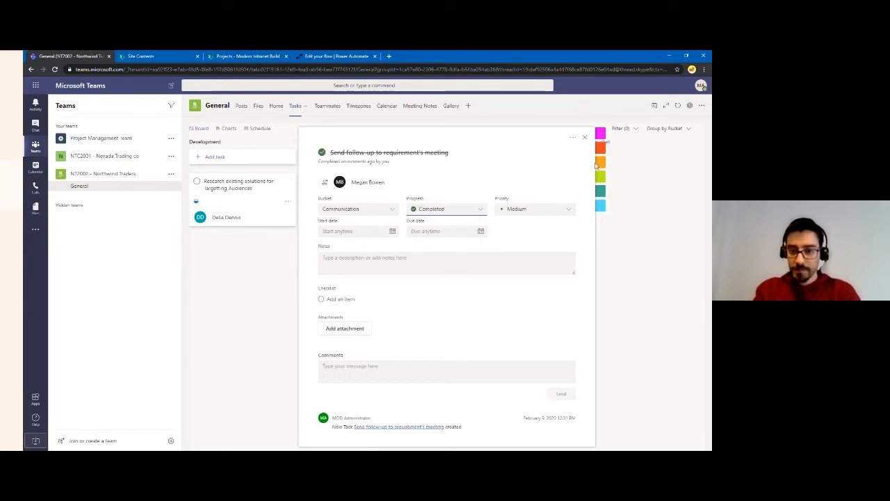
{"action": "left_click", "coordinate": [584, 137]}
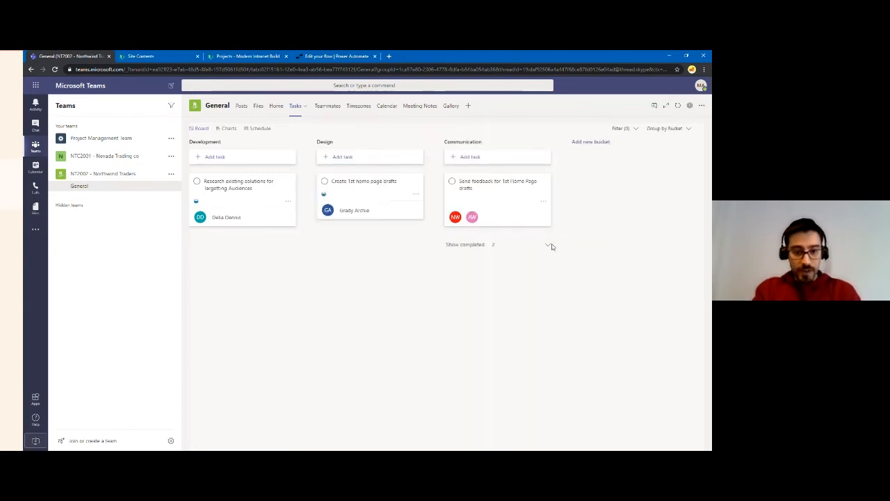
{"action": "left_click", "coordinate": [549, 245]}
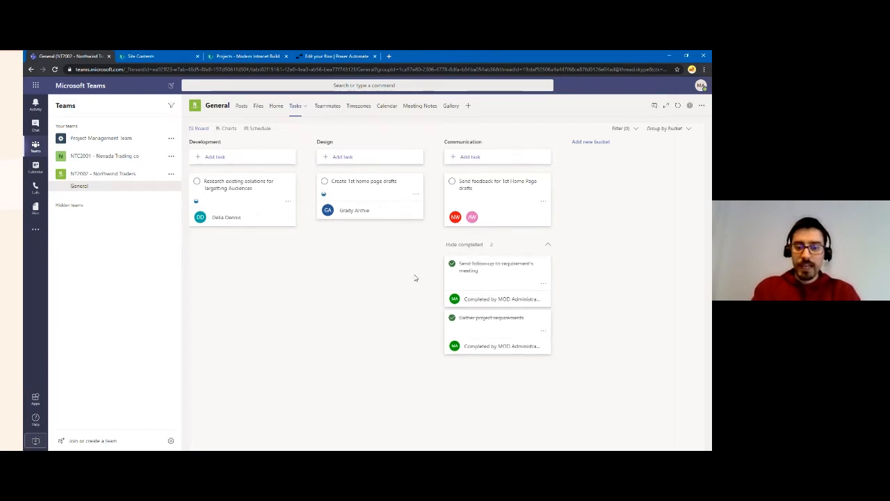
Review the "NT2002 - On Task Complete" flow in Power Automate and the SharePoint Projects list it updates, and return to Teams
{"action": "left_click", "coordinate": [337, 57]}
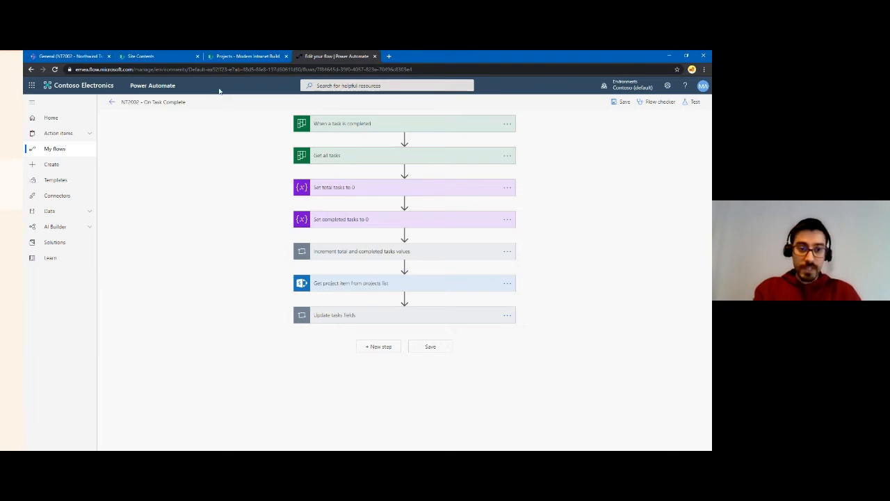
{"action": "left_click", "coordinate": [230, 59]}
{"action": "left_click", "coordinate": [342, 59]}
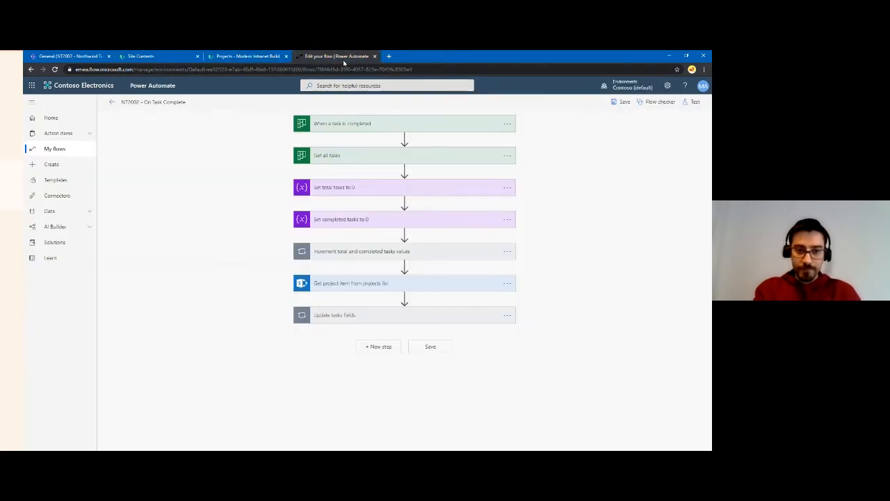
{"action": "left_click", "coordinate": [236, 57]}
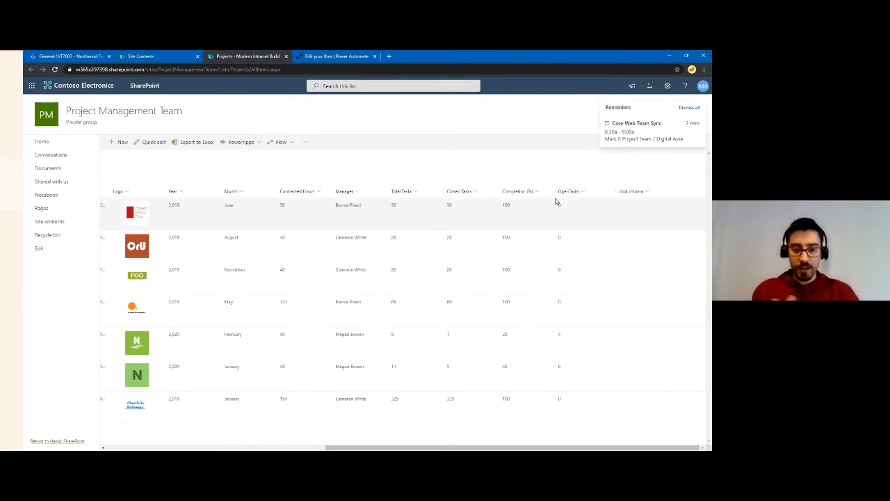
{"action": "left_click", "coordinate": [140, 56]}
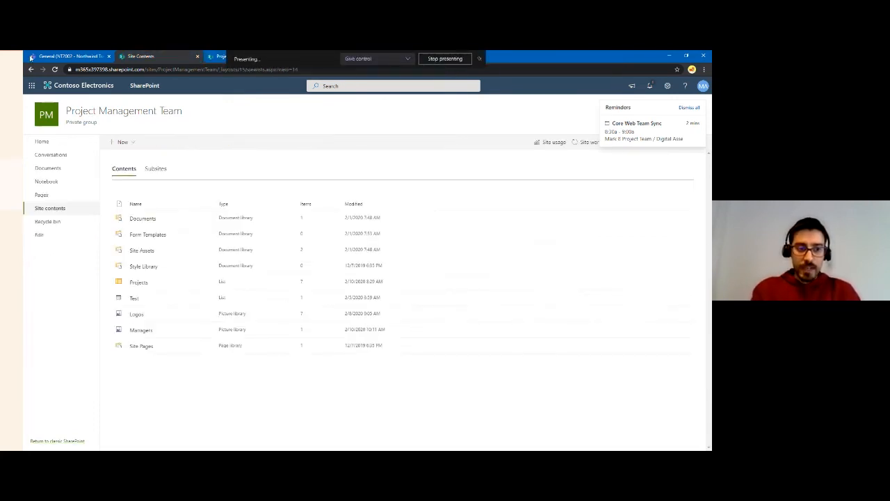
{"action": "left_click", "coordinate": [78, 55]}
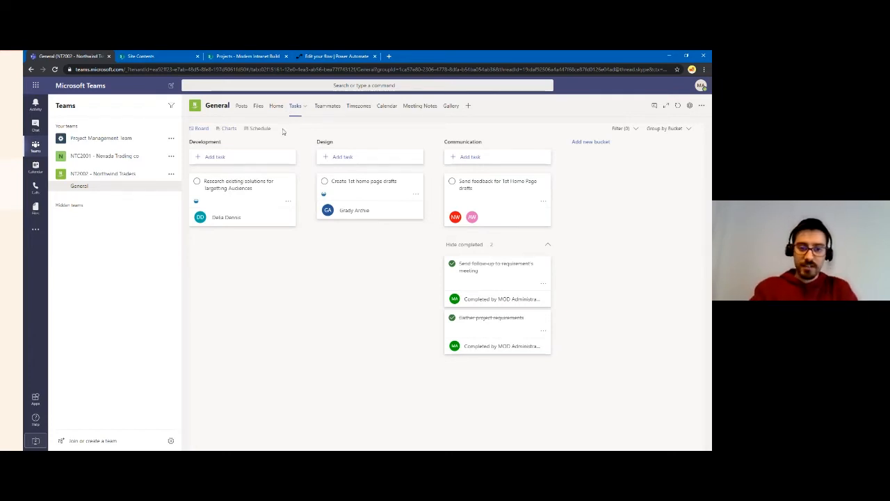
Check the task tiles on the Home dashboard and reopen the Tasks board with the Communication bucket's completed tasks shown
{"action": "left_click", "coordinate": [276, 106]}
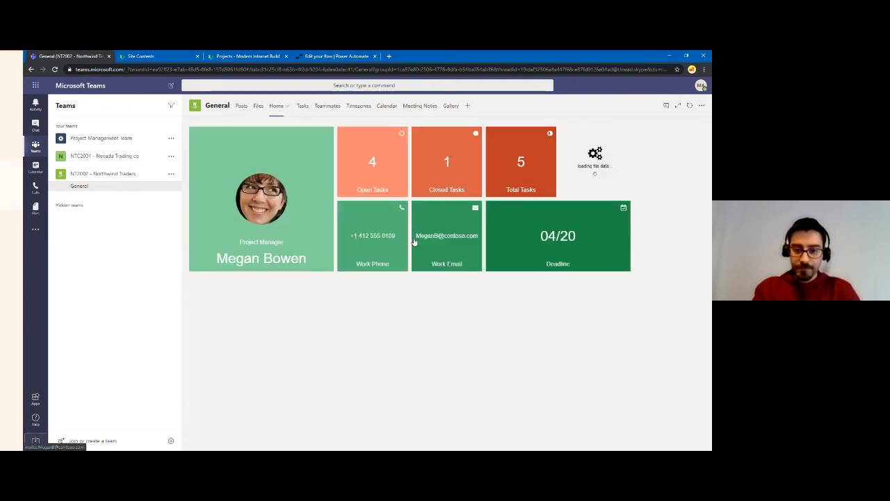
{"action": "left_click", "coordinate": [300, 106]}
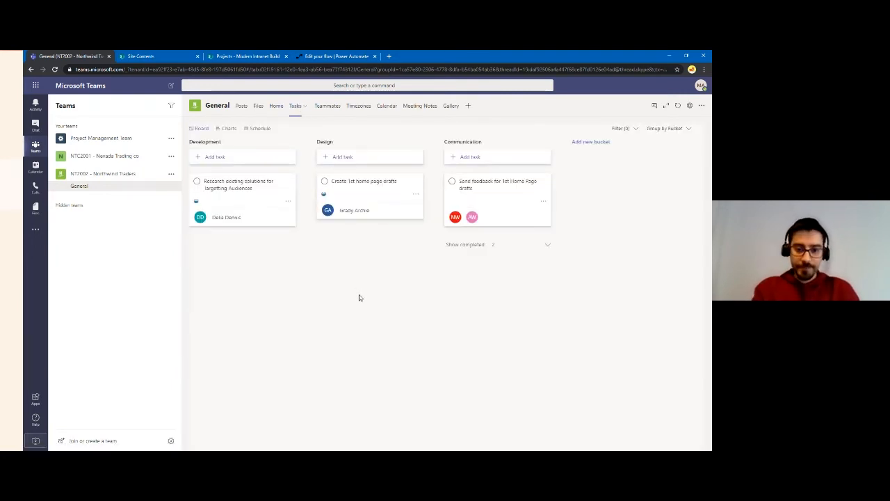
{"action": "left_click", "coordinate": [472, 247]}
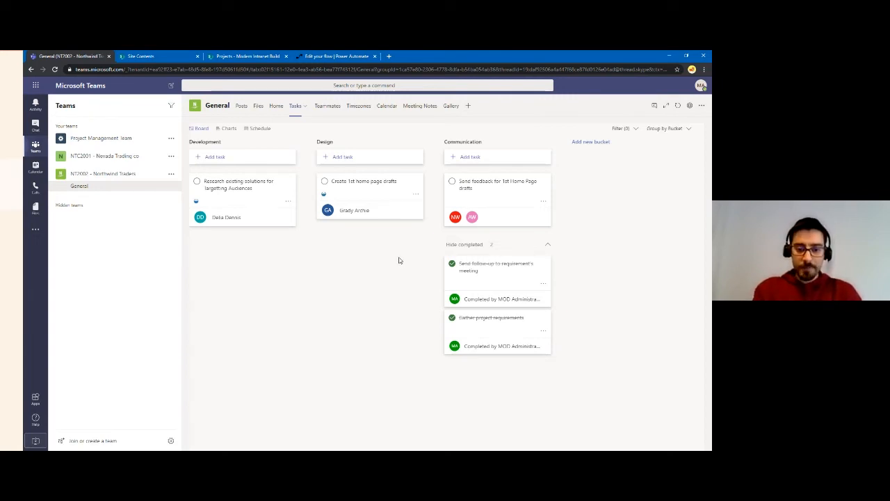
Open the Teammates directory and view the email contact detail on the designer's card
{"action": "left_click", "coordinate": [319, 109]}
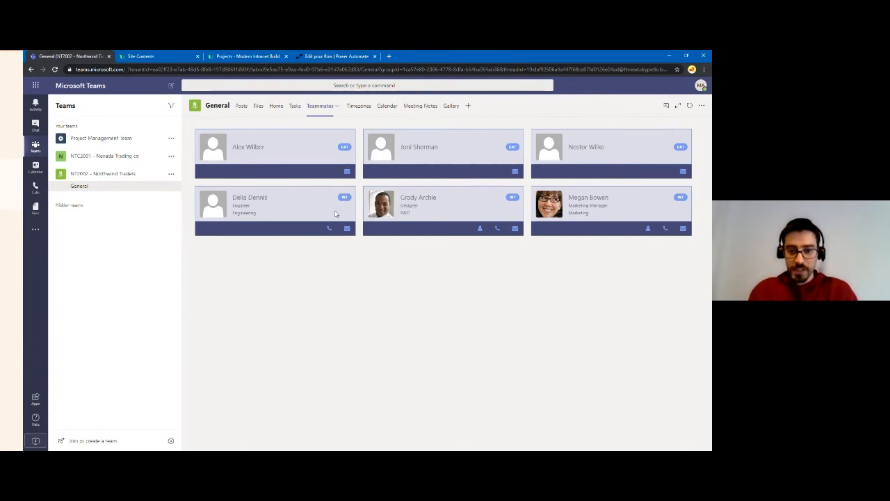
{"action": "left_click", "coordinate": [515, 229]}
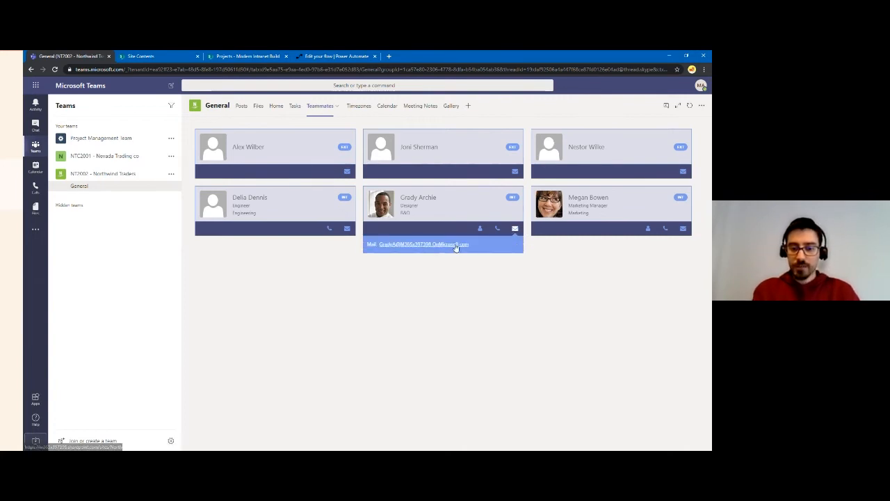
{"action": "left_click", "coordinate": [514, 228]}
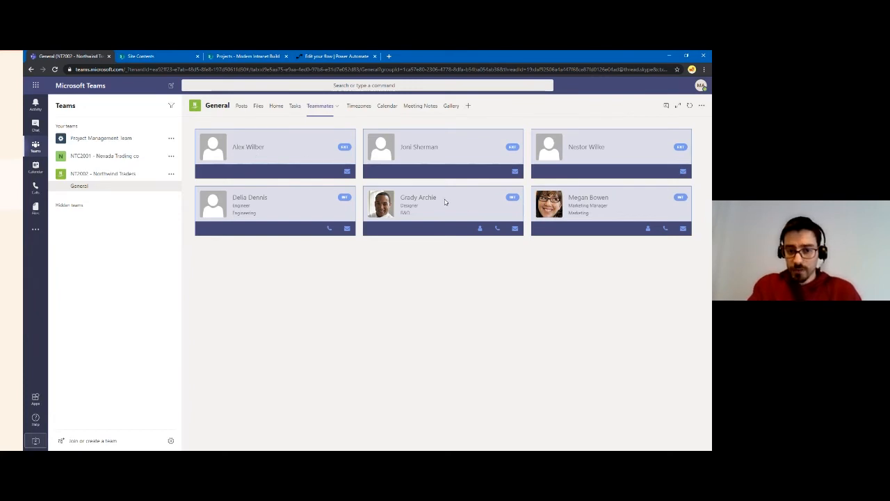
{"action": "left_click", "coordinate": [513, 229]}
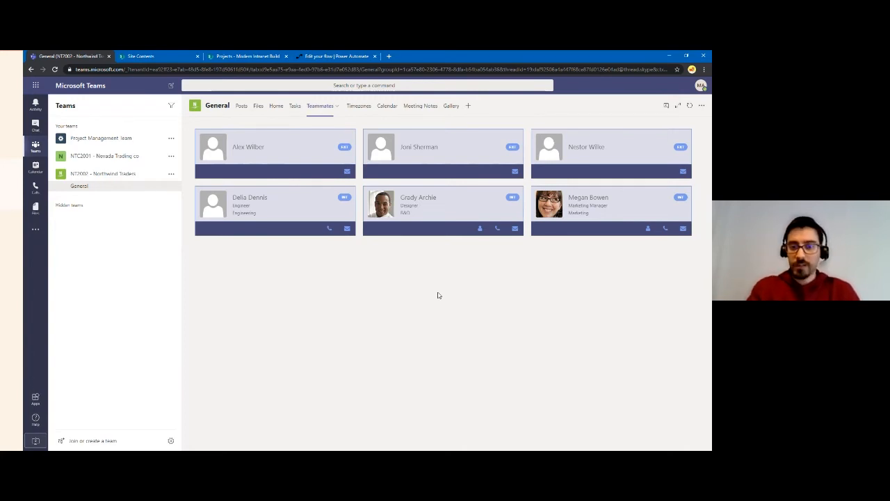
Start a new email to the designer from the Teammates card and close the draft without saving it
{"action": "left_click", "coordinate": [514, 228]}
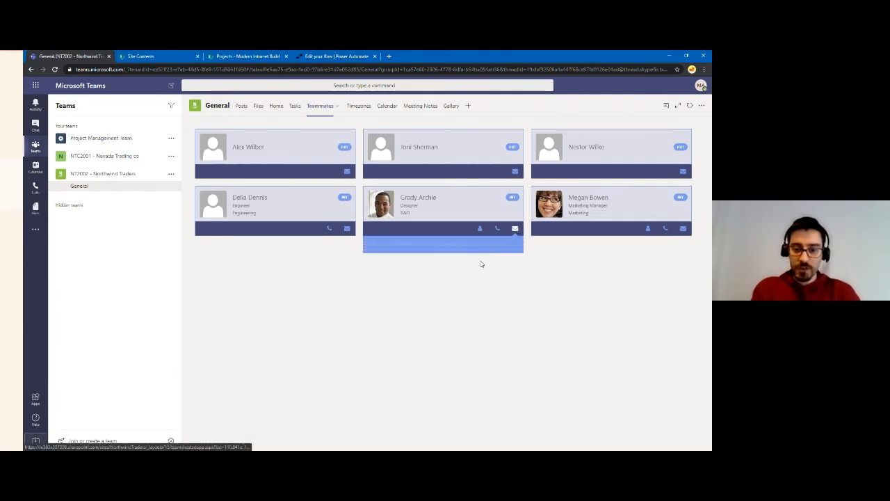
{"action": "left_click", "coordinate": [416, 245]}
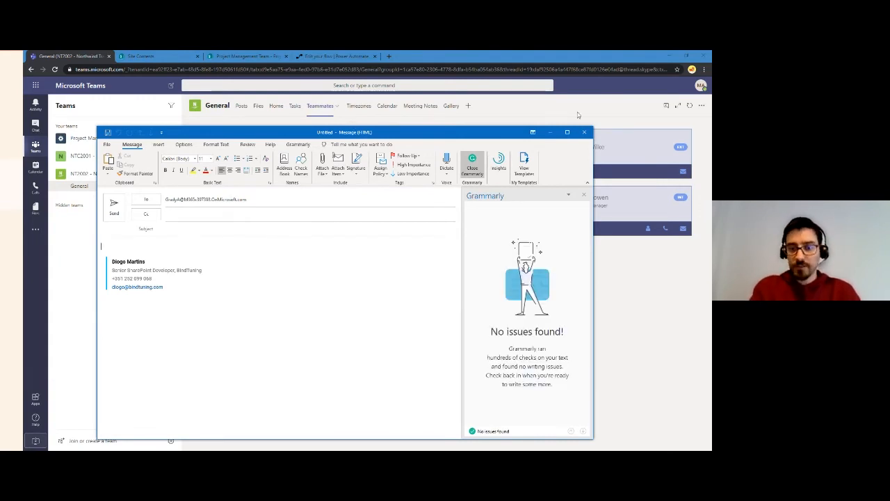
{"action": "left_click", "coordinate": [584, 132]}
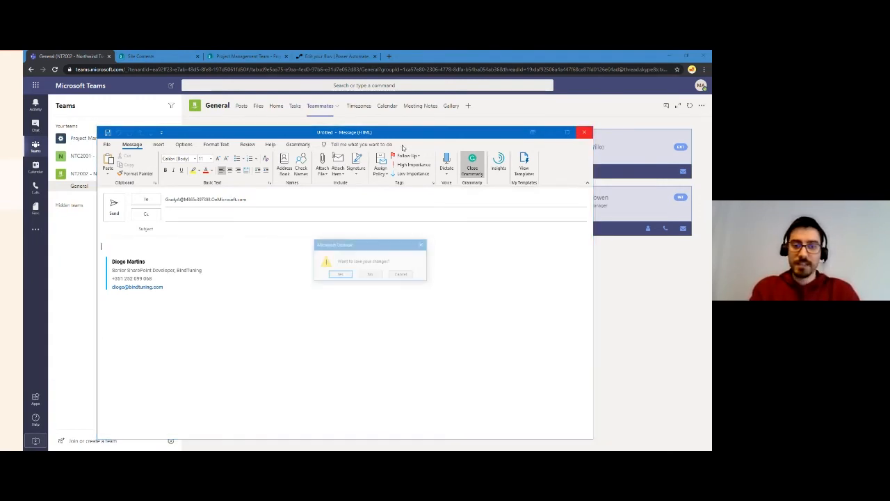
{"action": "left_click", "coordinate": [369, 274]}
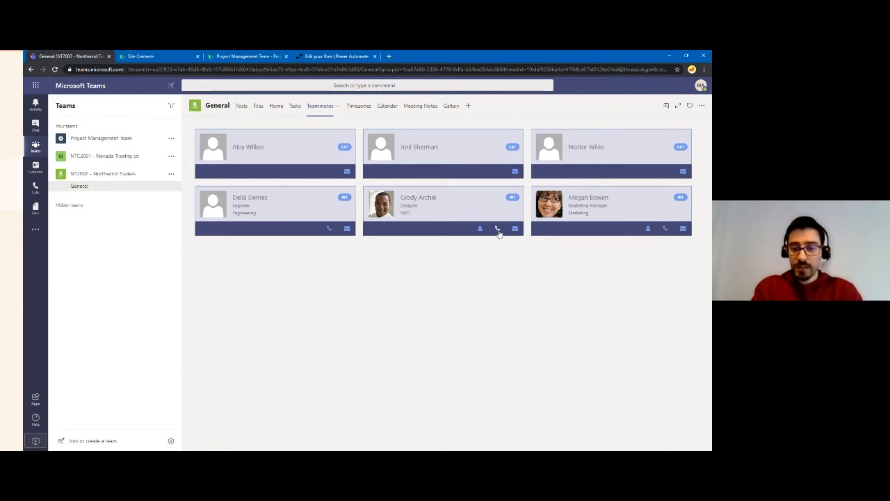
Turn off Phone contact in the Teammates tab's People Options, close the settings and reload the tab
{"action": "left_click", "coordinate": [337, 106]}
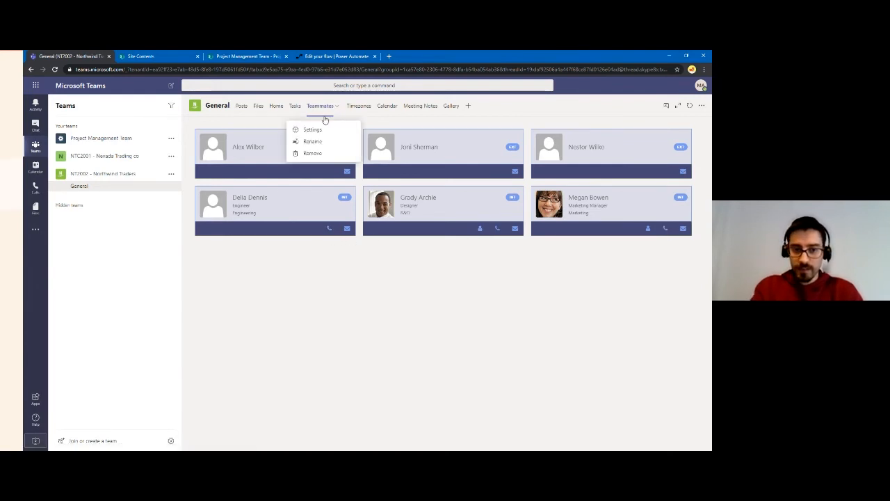
{"action": "left_click", "coordinate": [314, 130]}
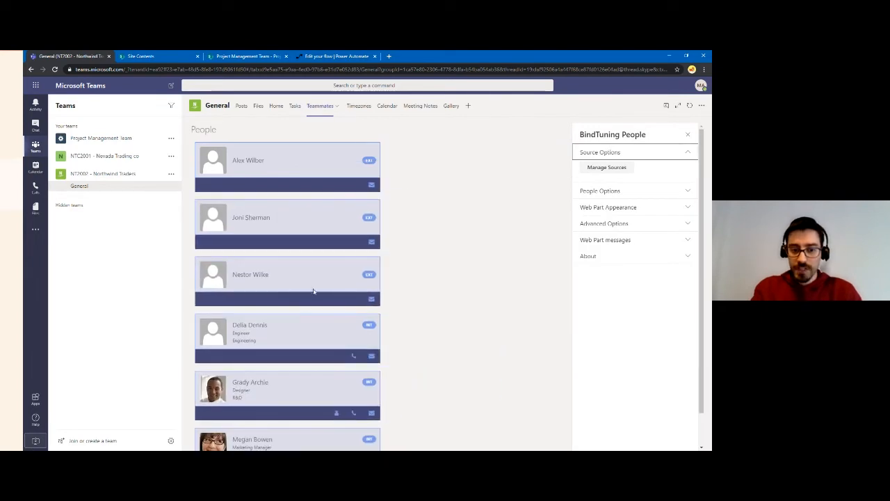
{"action": "scroll", "coordinate": [374, 256], "scroll_direction": "down", "scroll_amount": 1}
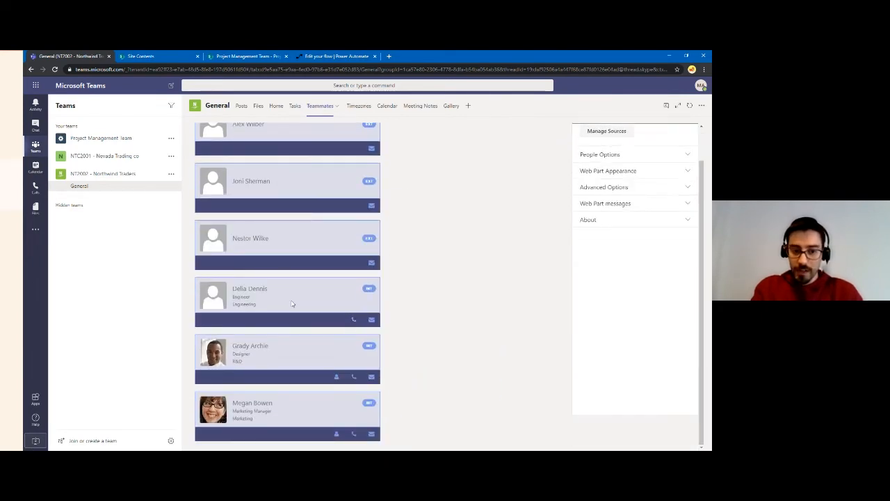
{"action": "left_click", "coordinate": [614, 157]}
{"action": "scroll", "coordinate": [636, 281], "scroll_direction": "down", "scroll_amount": 4}
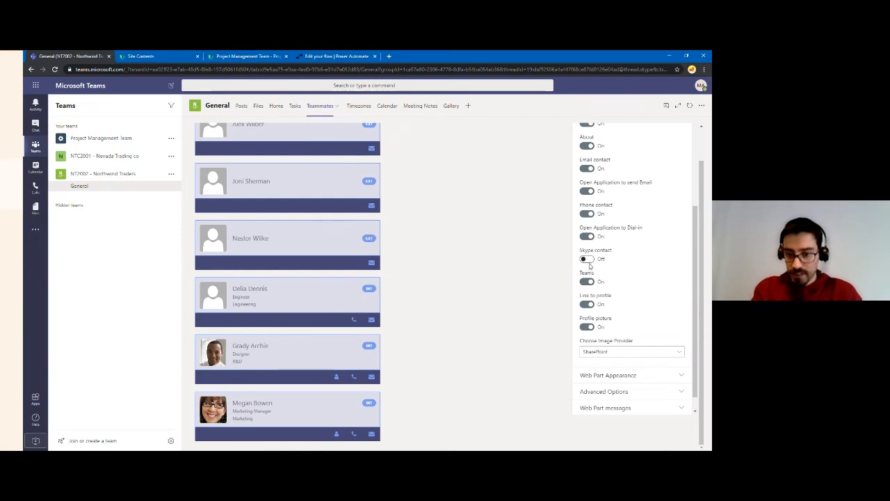
{"action": "left_click", "coordinate": [588, 214]}
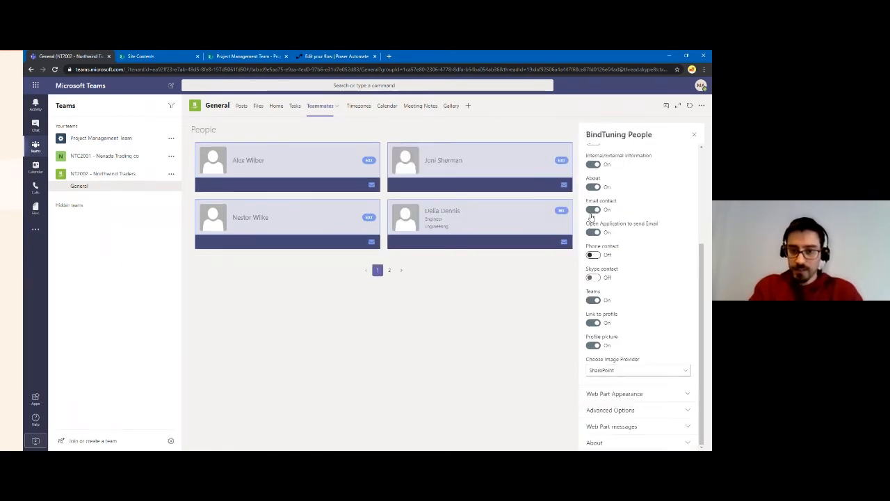
{"action": "left_click", "coordinate": [694, 133]}
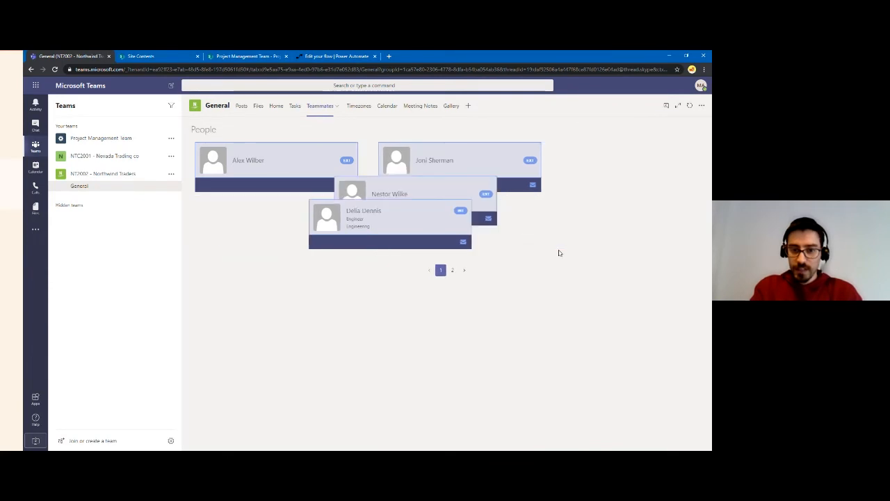
{"action": "left_click", "coordinate": [687, 108]}
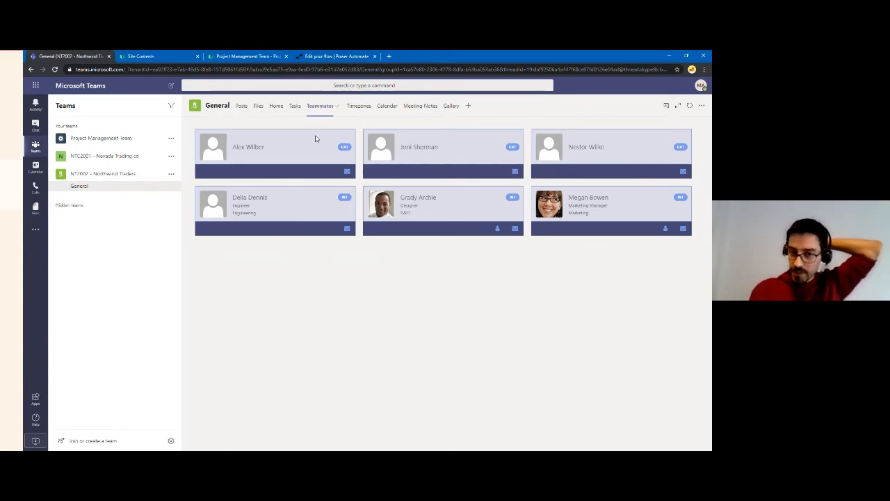
View the Timezones clocks and the project events on the Calendar tab
{"action": "left_click", "coordinate": [356, 107]}
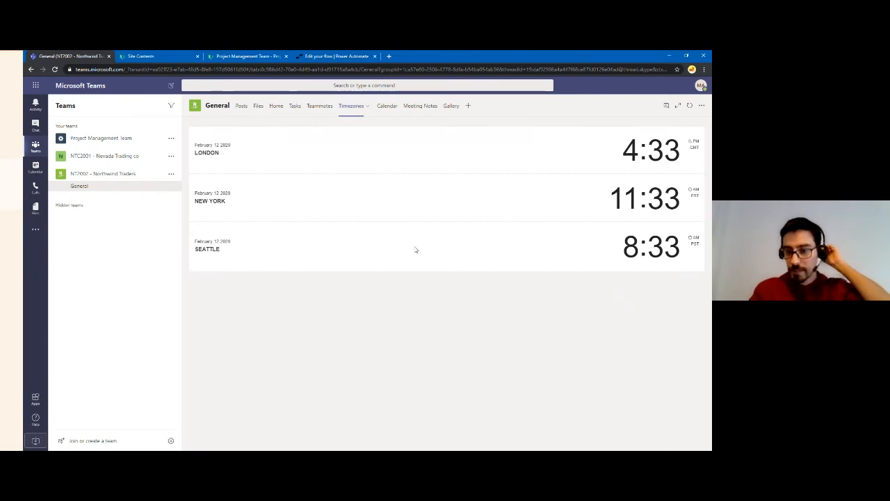
{"action": "left_click", "coordinate": [387, 109]}
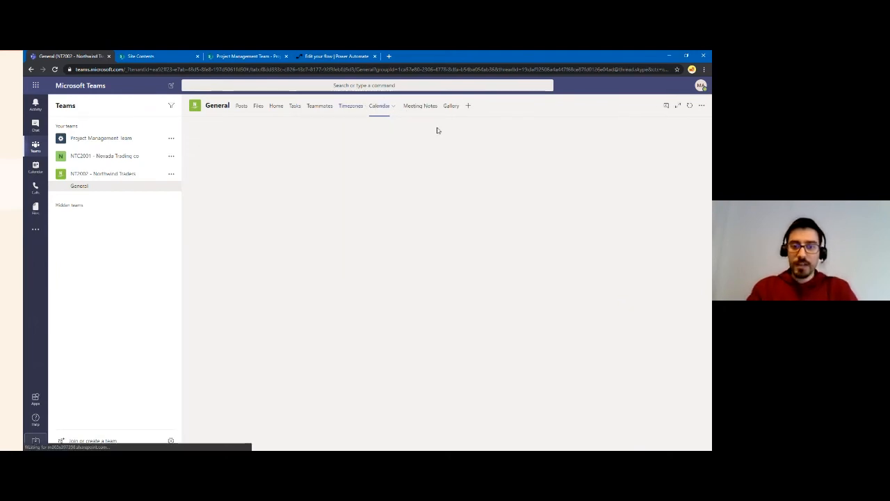
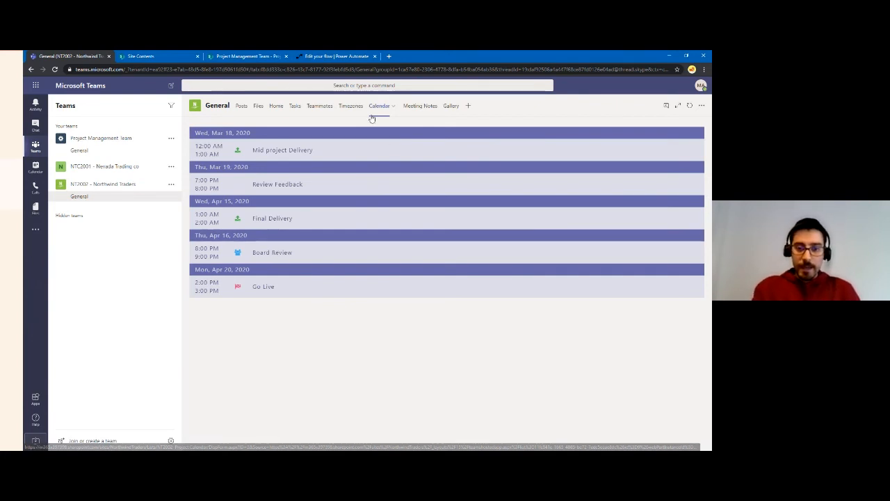
Insert the details of the February 11 "NT2002 - Project Kick-Off" meeting into the blank Meeting Notes page
{"action": "left_click", "coordinate": [421, 110]}
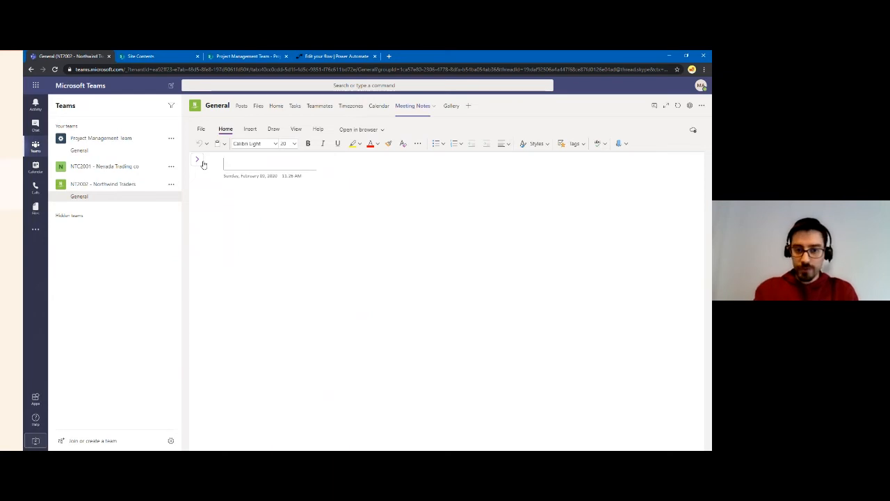
{"action": "left_click", "coordinate": [250, 130]}
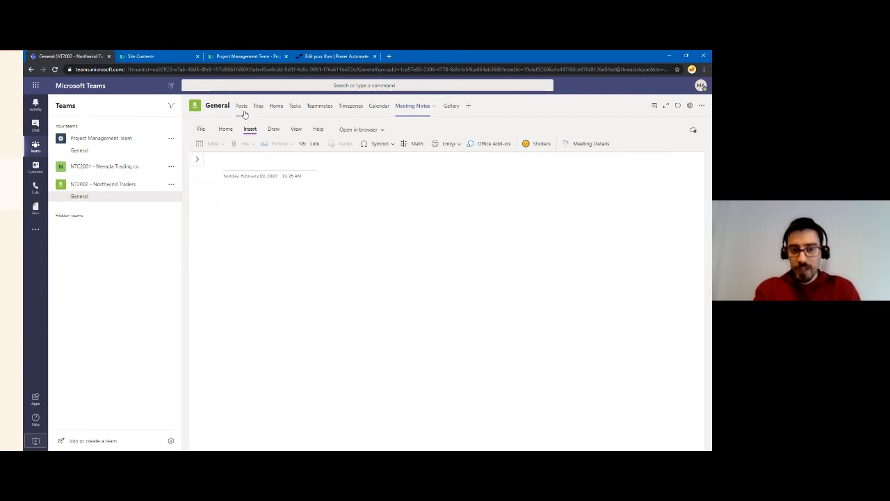
{"action": "left_click", "coordinate": [589, 145]}
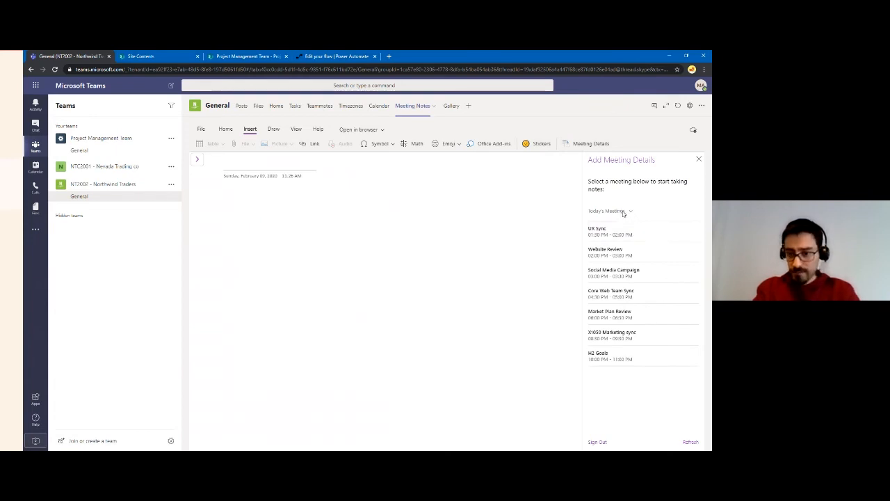
{"action": "left_click", "coordinate": [624, 211]}
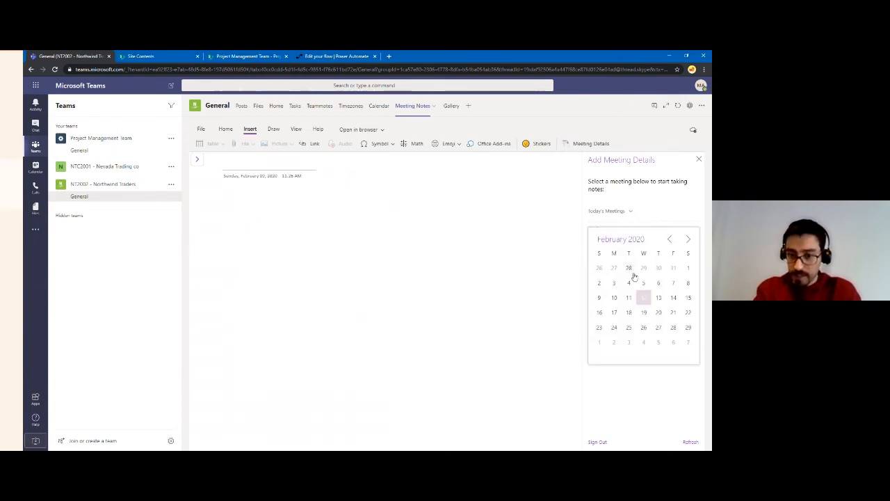
{"action": "left_click", "coordinate": [630, 295]}
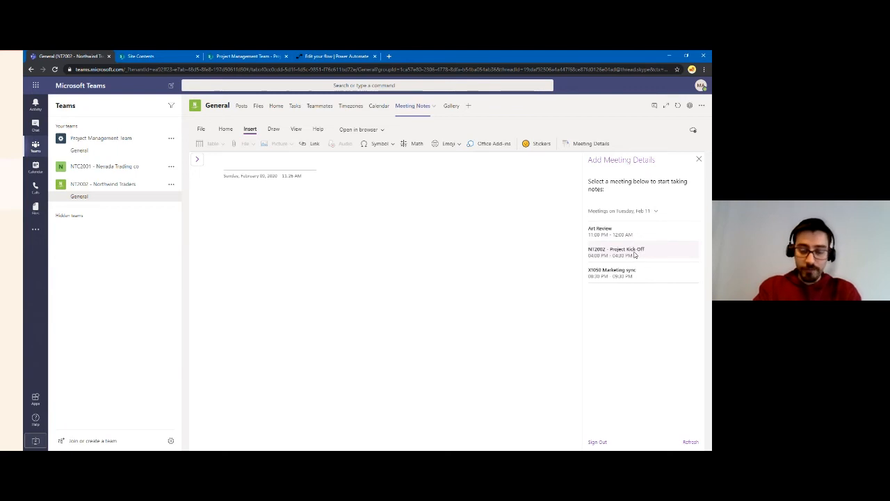
{"action": "left_click", "coordinate": [635, 254]}
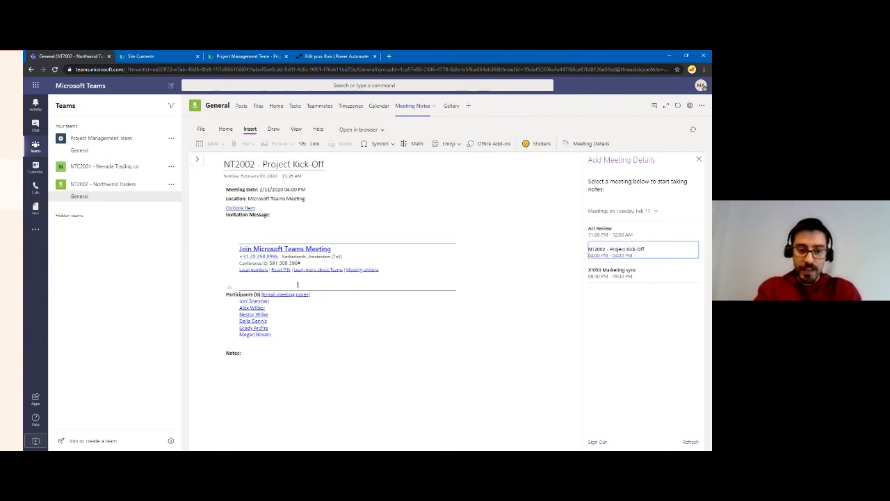
{"action": "left_click", "coordinate": [516, 229]}
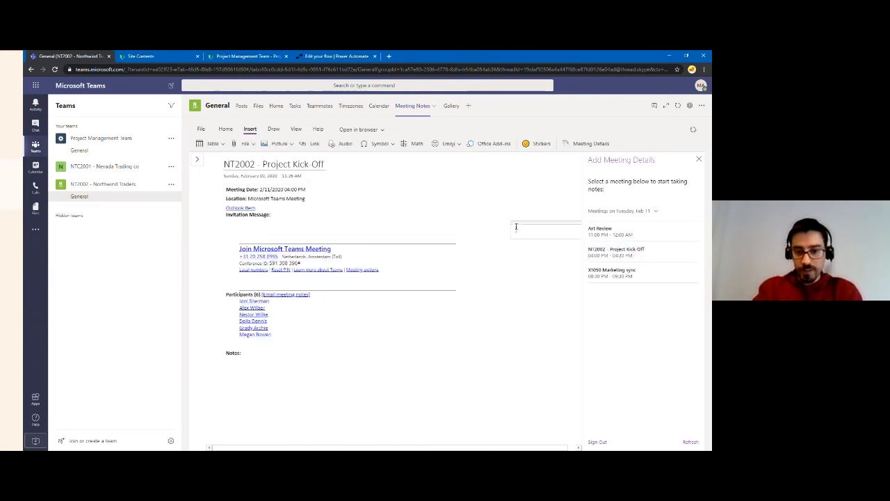
{"action": "left_click", "coordinate": [698, 160]}
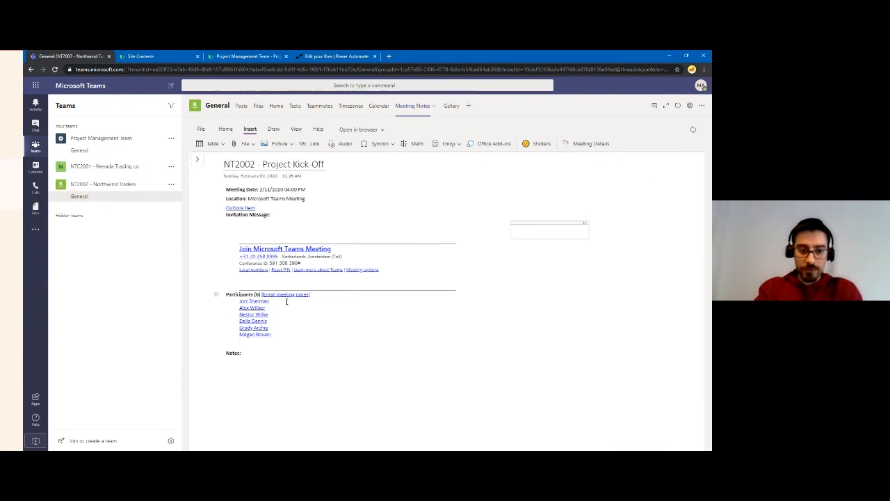
Review the participants, the Teams joining information and the meeting date in the inserted meeting details
{"action": "left_click_drag", "start_coordinate": [286, 327], "coordinate": [215, 302]}
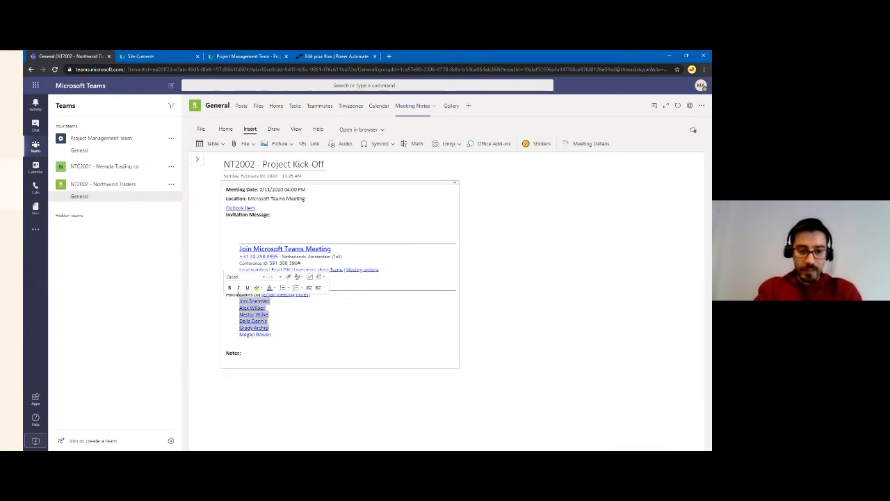
{"action": "left_click", "coordinate": [398, 263]}
{"action": "left_click_drag", "start_coordinate": [399, 275], "coordinate": [240, 240]}
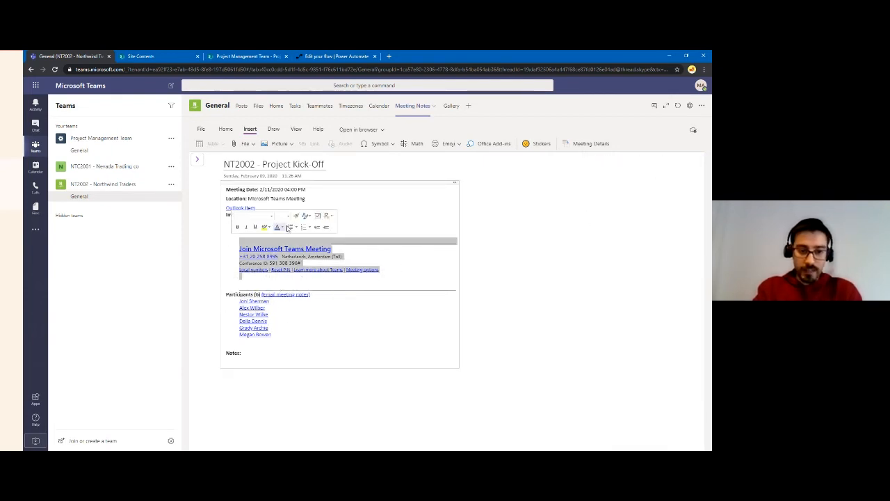
{"action": "left_click", "coordinate": [366, 225]}
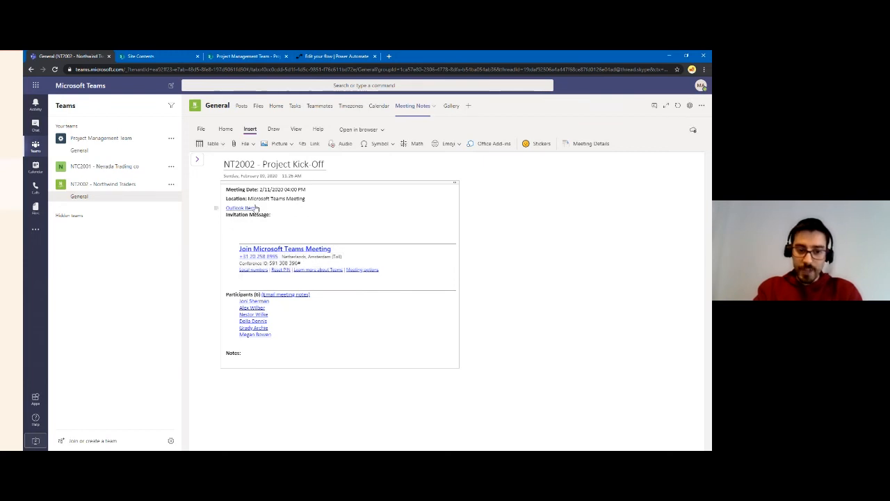
{"action": "left_click_drag", "start_coordinate": [310, 189], "coordinate": [253, 189]}
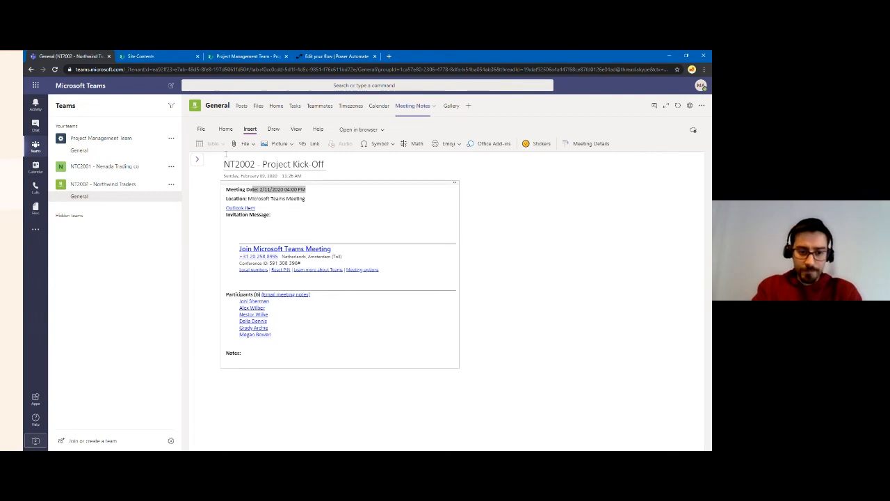
Paste the "Strong need for Audience Targetting" list from clipboard history under Notes, indent it and remove the blank line above it
{"action": "left_click", "coordinate": [309, 365]}
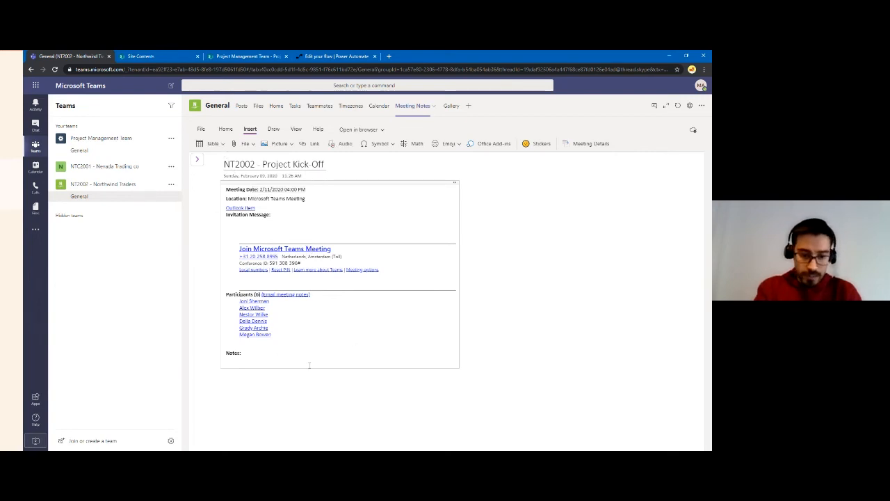
{"action": "key", "text": "Return"}
{"action": "key", "text": "Return"}
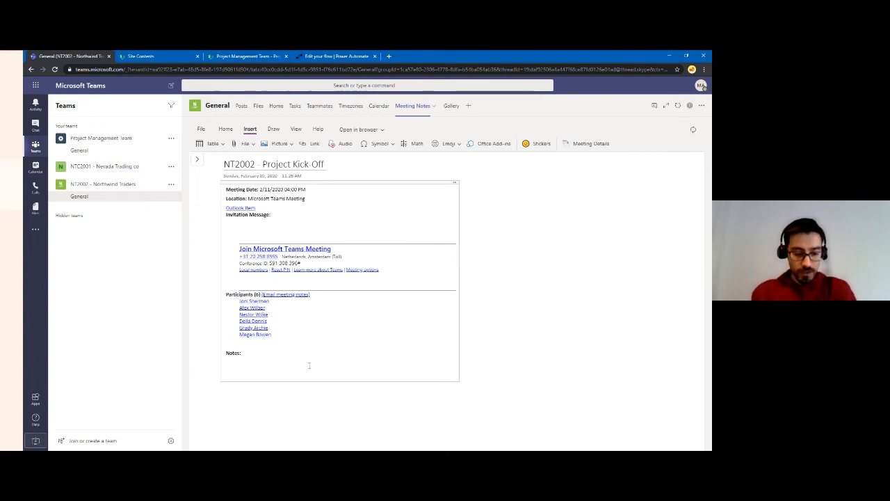
{"action": "key", "text": "super+v"}
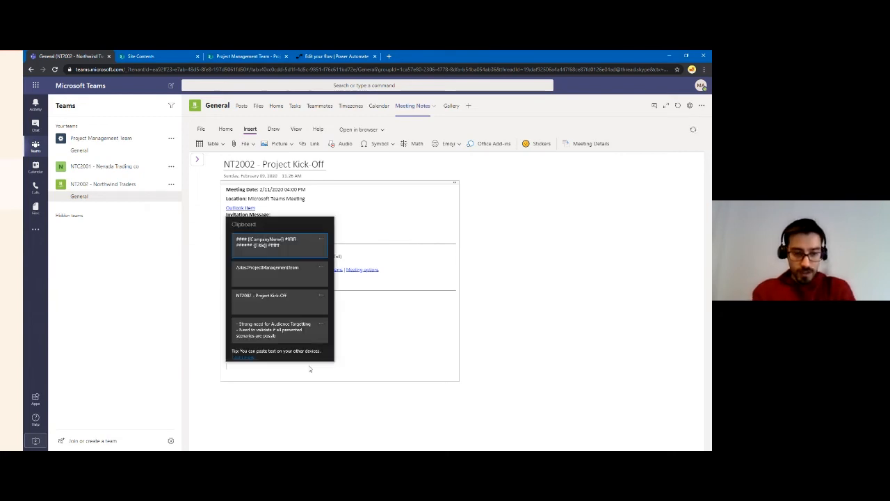
{"action": "left_click", "coordinate": [275, 333]}
{"action": "left_click_drag", "start_coordinate": [332, 406], "coordinate": [242, 368]}
{"action": "key", "text": "Tab"}
{"action": "left_click", "coordinate": [295, 355]}
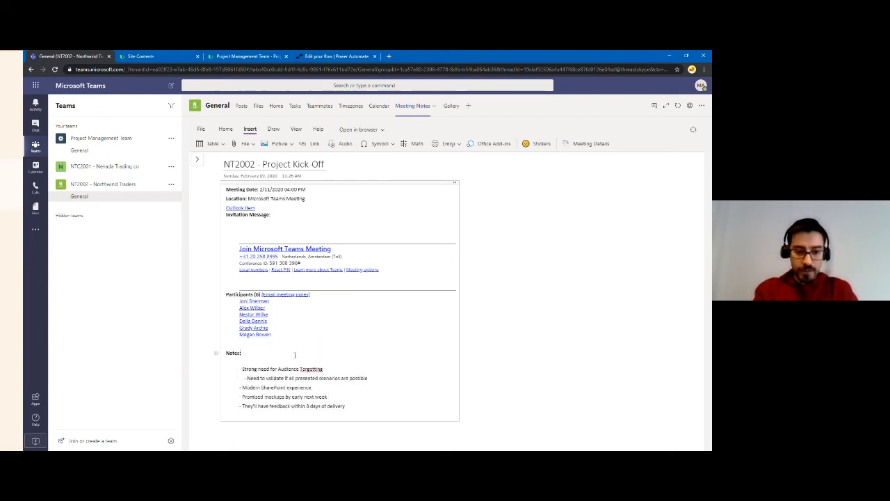
{"action": "key", "text": "Delete"}
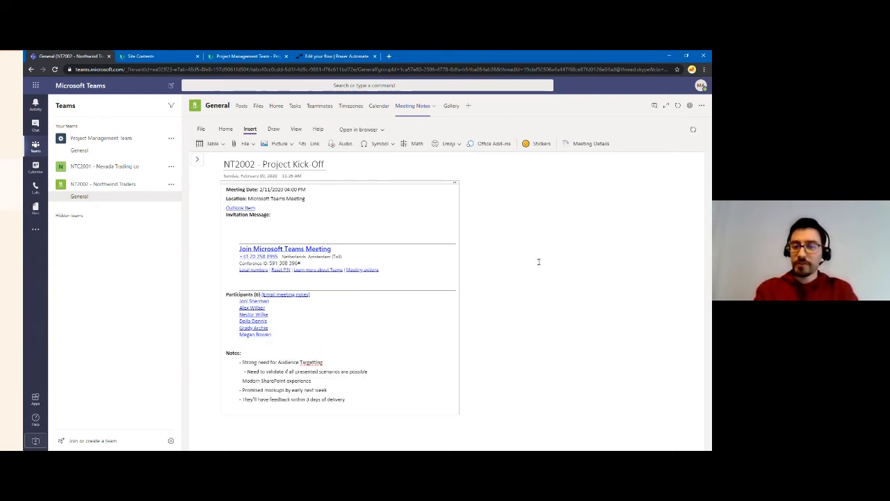
{"action": "left_click", "coordinate": [562, 264]}
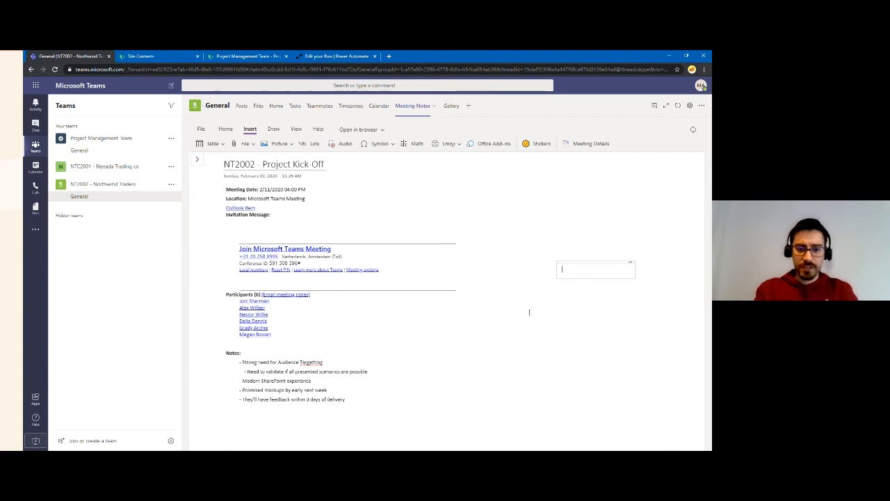
{"action": "left_click", "coordinate": [576, 261]}
{"action": "key", "text": "Delete"}
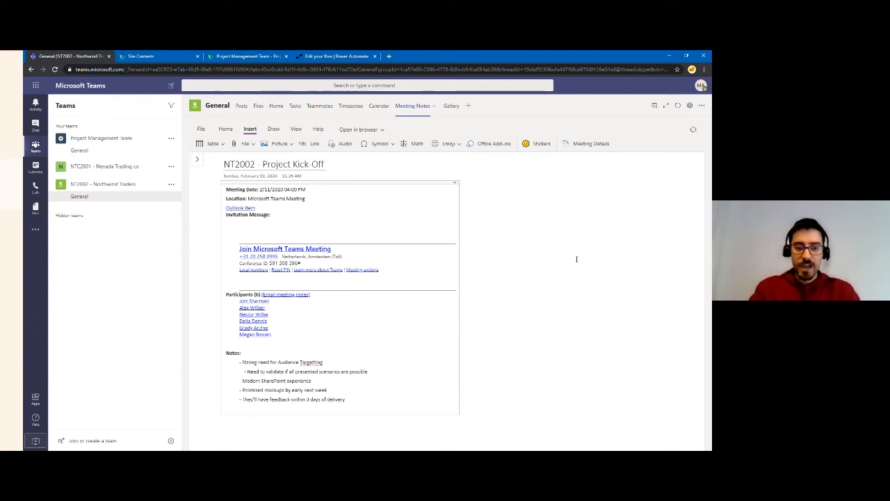
Show the Northwind Traders Notebook's sections and pages, and return to the kick-off page
{"action": "left_click", "coordinate": [198, 160]}
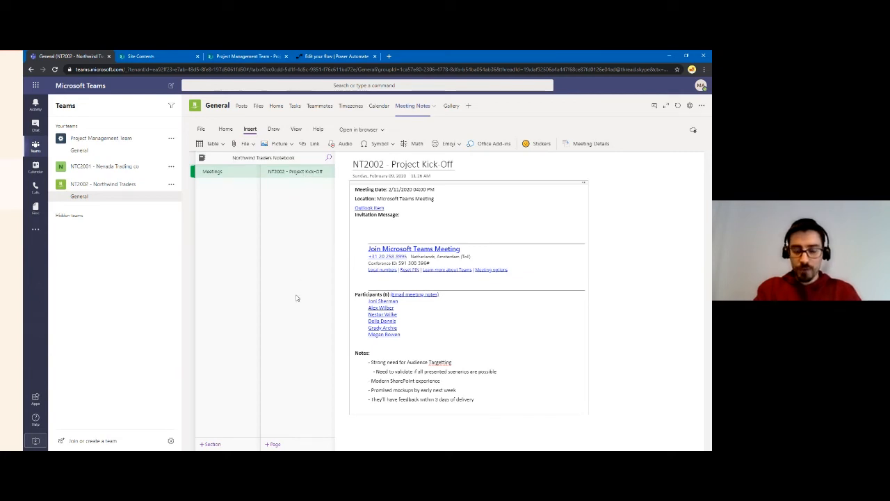
{"action": "left_click", "coordinate": [653, 186]}
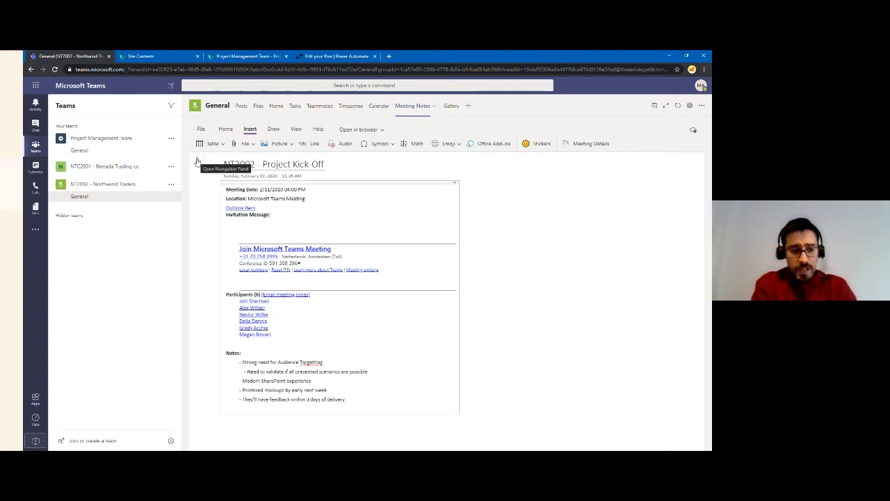
Open the channel's Gallery, view the dylan-gillis meeting-table photo with its image information, and return to the thumbnails
{"action": "left_click", "coordinate": [451, 112]}
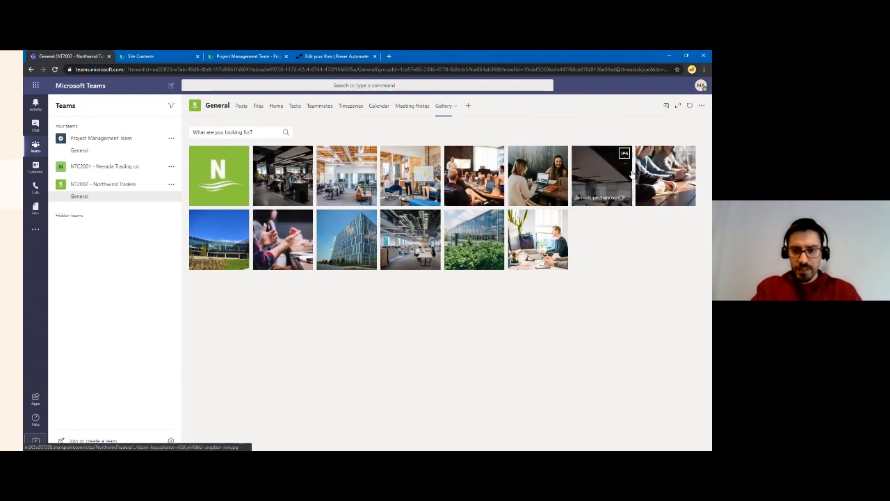
{"action": "left_click", "coordinate": [664, 177]}
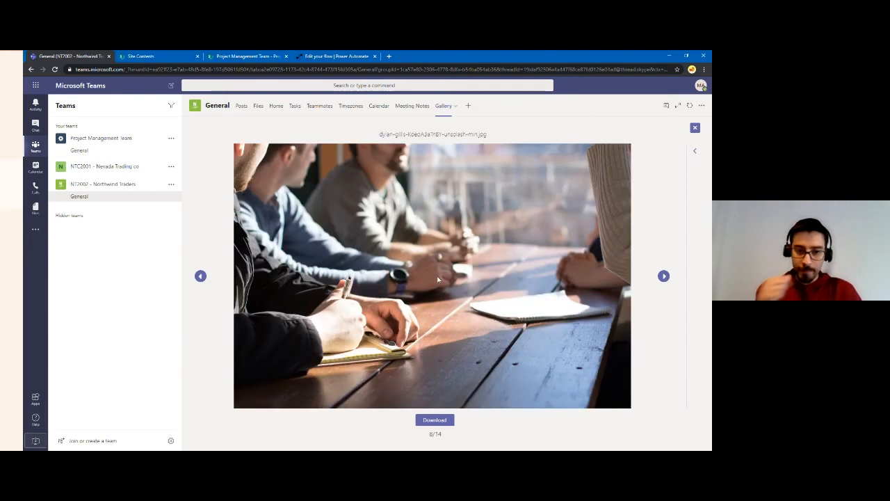
{"action": "left_click", "coordinate": [695, 151]}
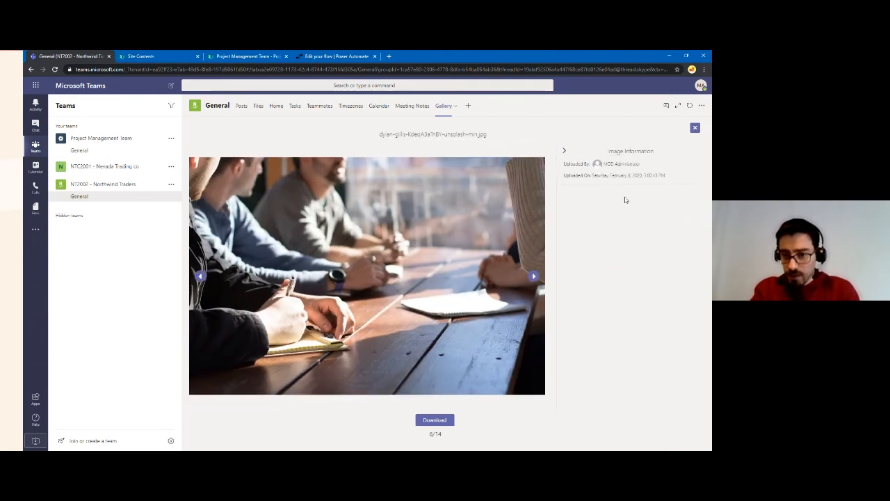
{"action": "left_click", "coordinate": [564, 151]}
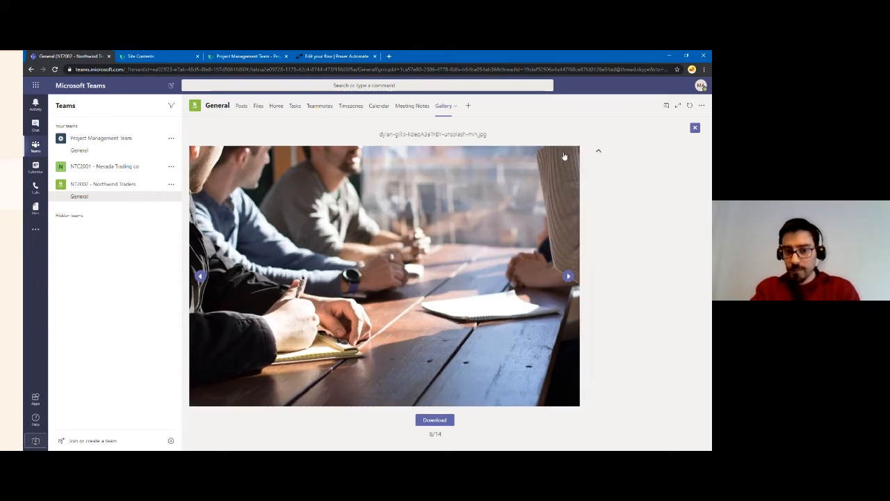
{"action": "left_click", "coordinate": [695, 128]}
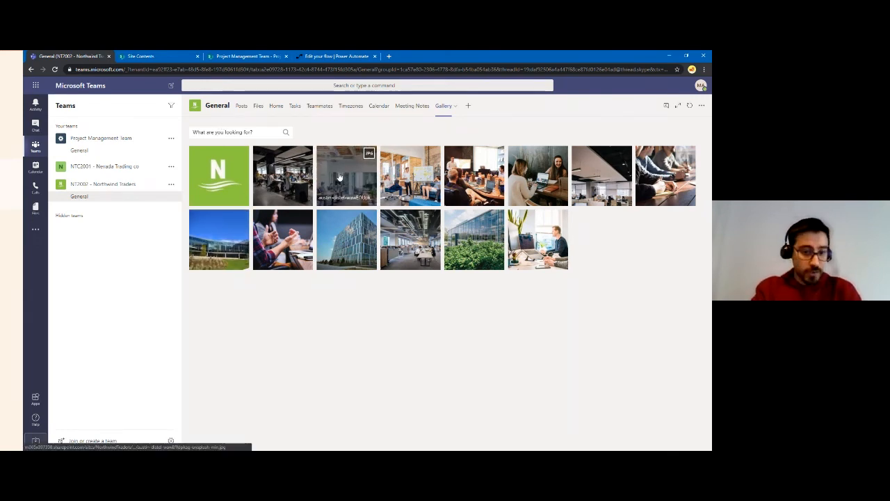
Search the image gallery for "indoor"
{"action": "left_click", "coordinate": [228, 131]}
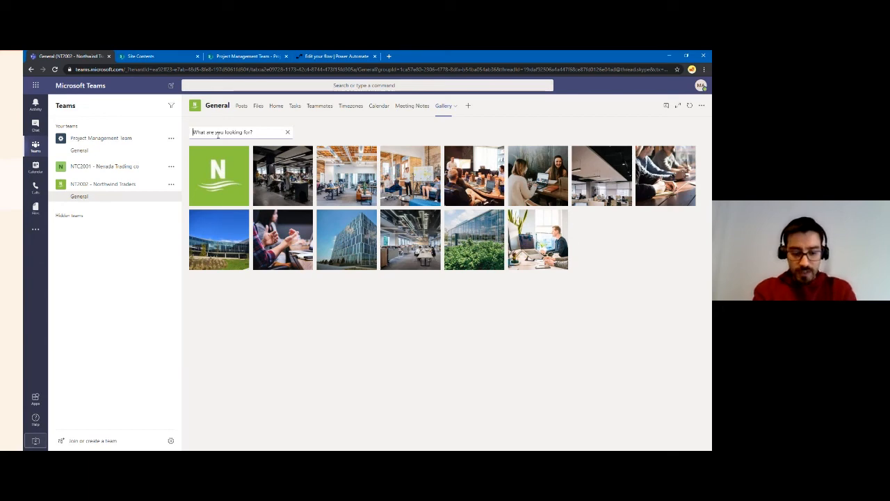
{"action": "type", "text": "i"}
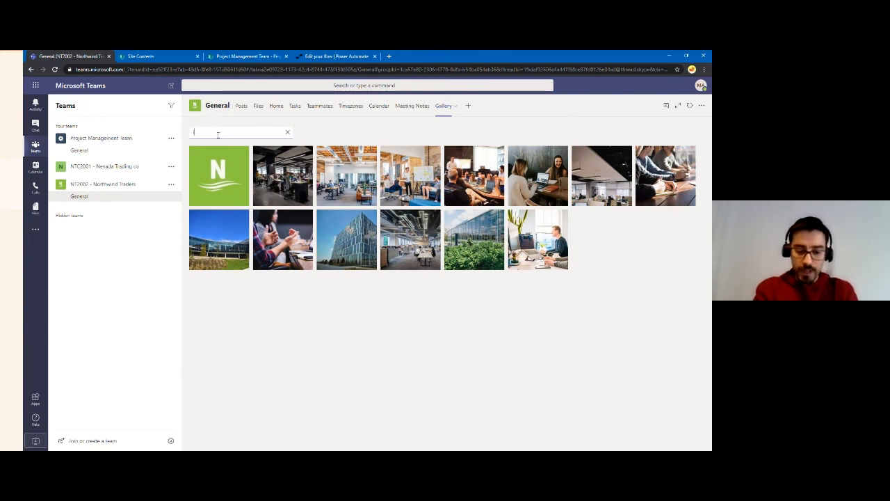
{"action": "type", "text": "nd"}
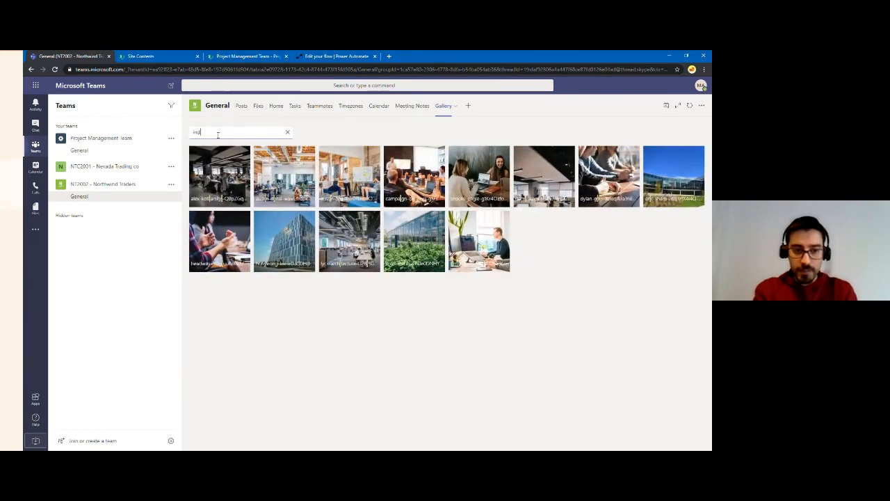
{"action": "type", "text": "oor"}
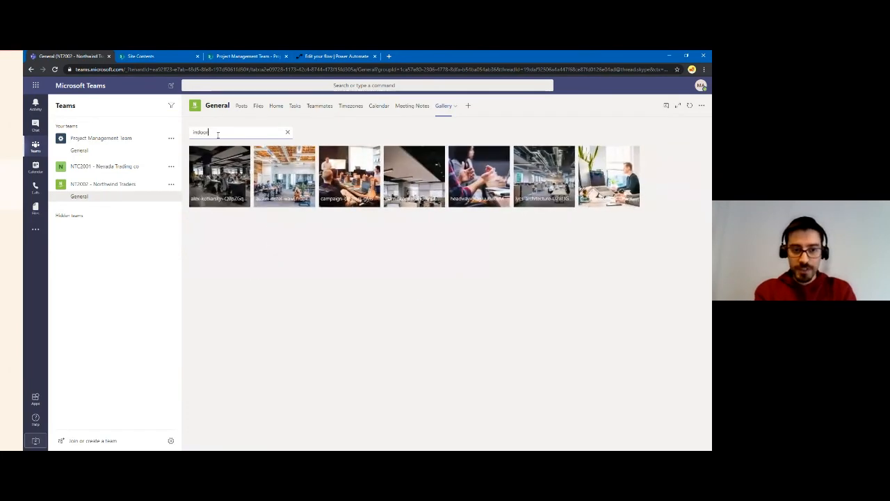
Search the gallery for "outdoor" instead, and clear the search to show all images again
{"action": "double_click", "coordinate": [218, 134]}
{"action": "type", "text": "out"}
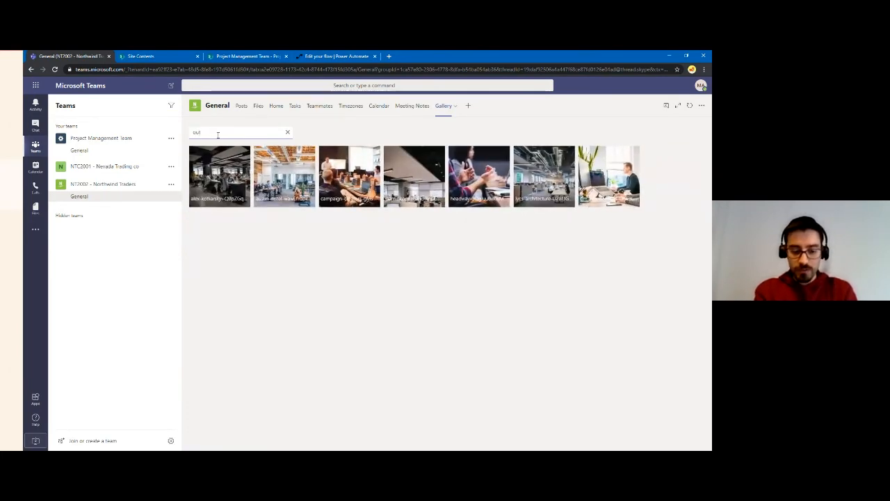
{"action": "type", "text": "door"}
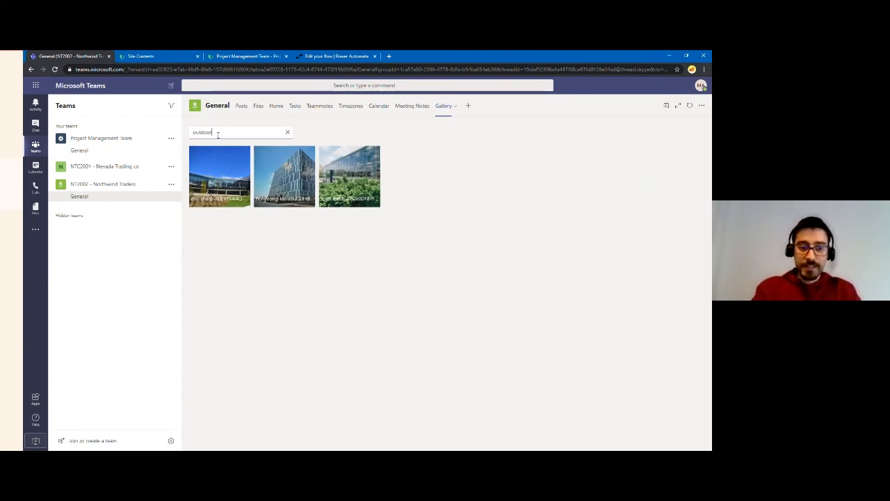
{"action": "left_click", "coordinate": [287, 132]}
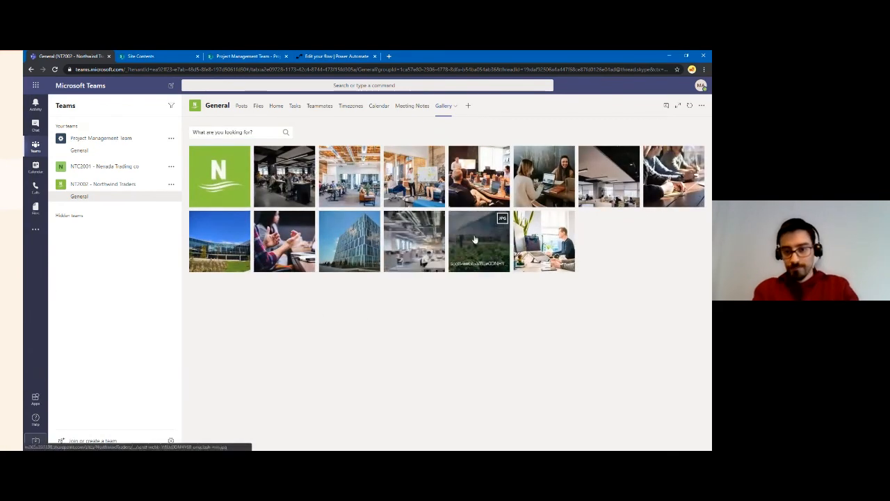
{"action": "left_click", "coordinate": [259, 132]}
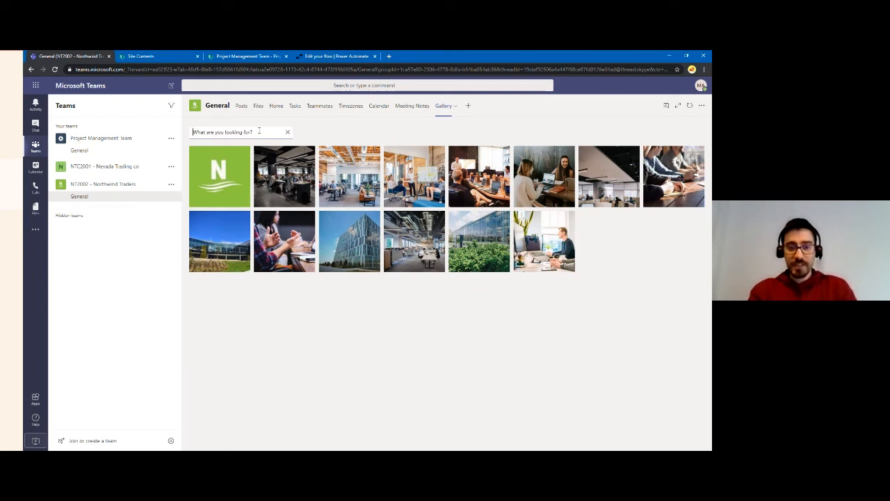
{"action": "left_click", "coordinate": [259, 131]}
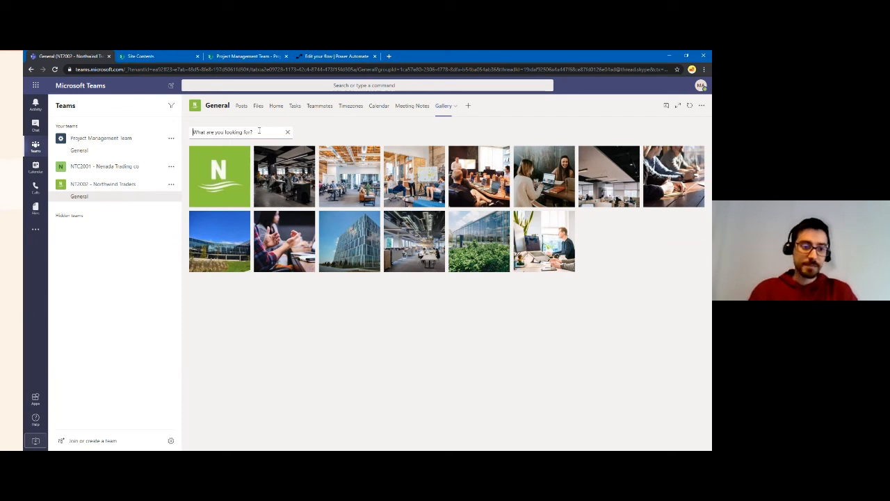
Revisit the General channel's Posts and Teammates pages, ending on the Home project dashboard
{"action": "left_click", "coordinate": [241, 107]}
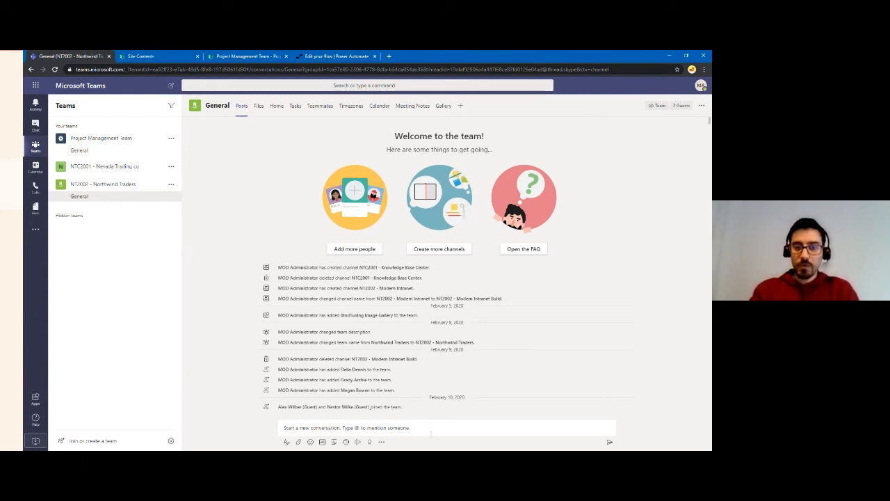
{"action": "left_click", "coordinate": [319, 111]}
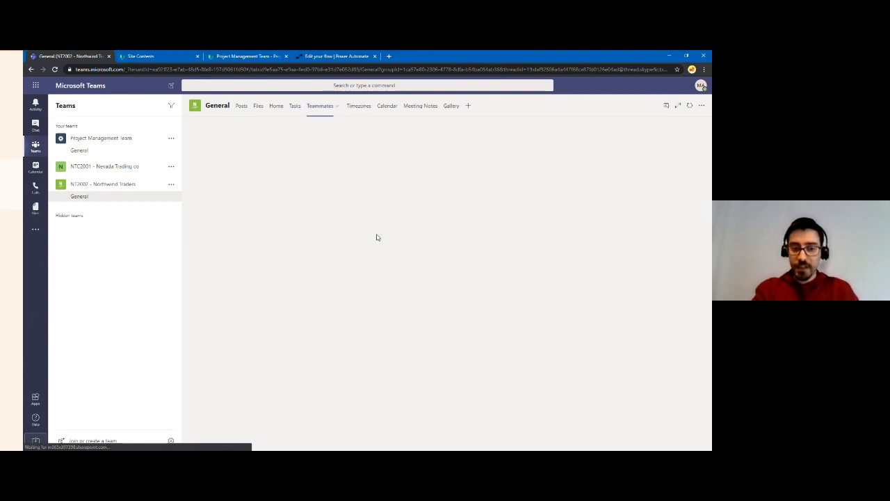
{"action": "left_click", "coordinate": [275, 109]}
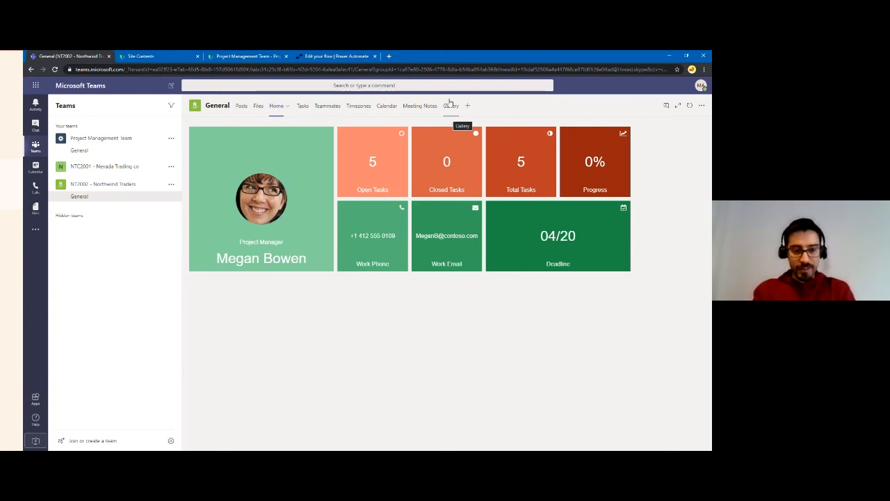
Switch to the running PowerPoint slide show and advance from the Demo slide to the Q&A slide
{"action": "key", "text": "super+Tab"}
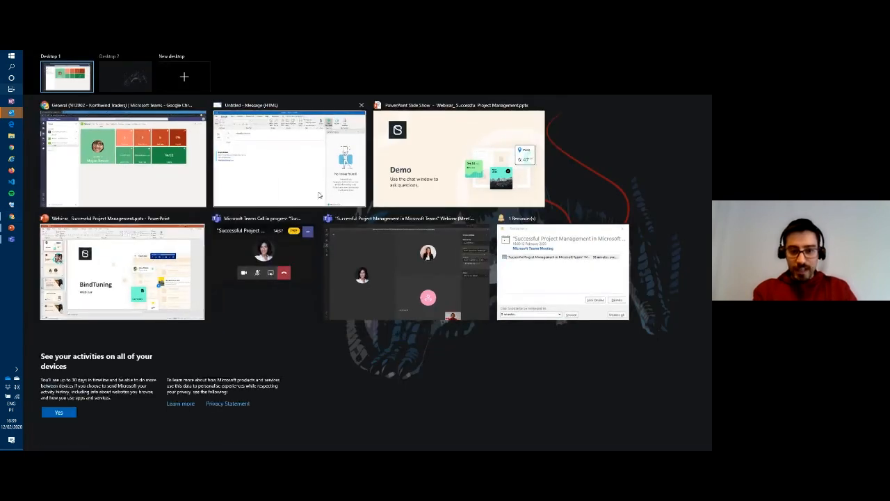
{"action": "left_click", "coordinate": [448, 171]}
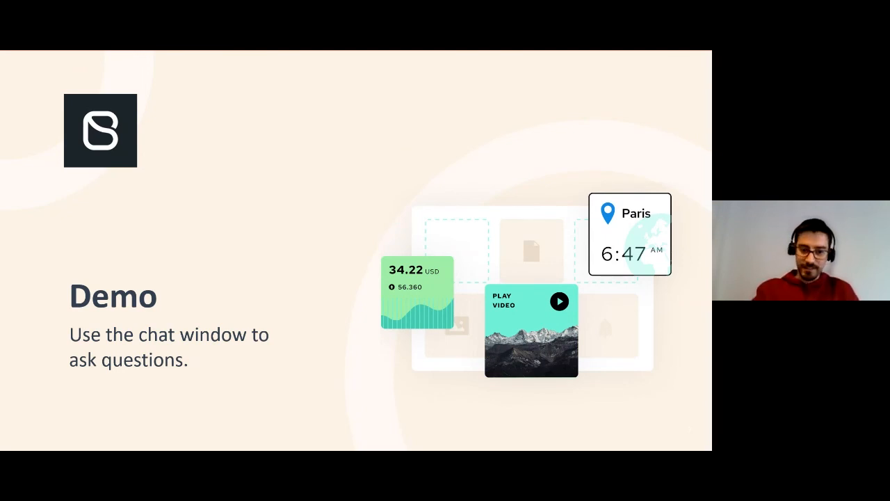
{"action": "key", "text": "Right"}
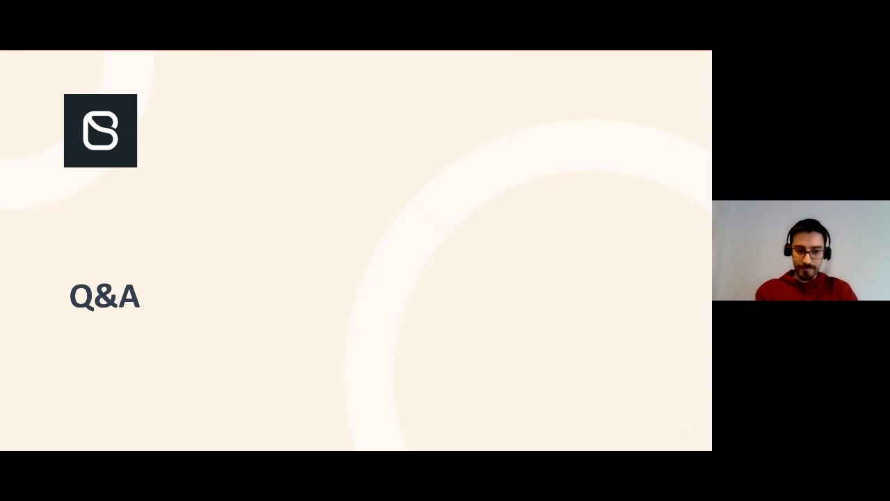
{"action": "key", "text": "Left"}
{"action": "key", "text": "Right"}
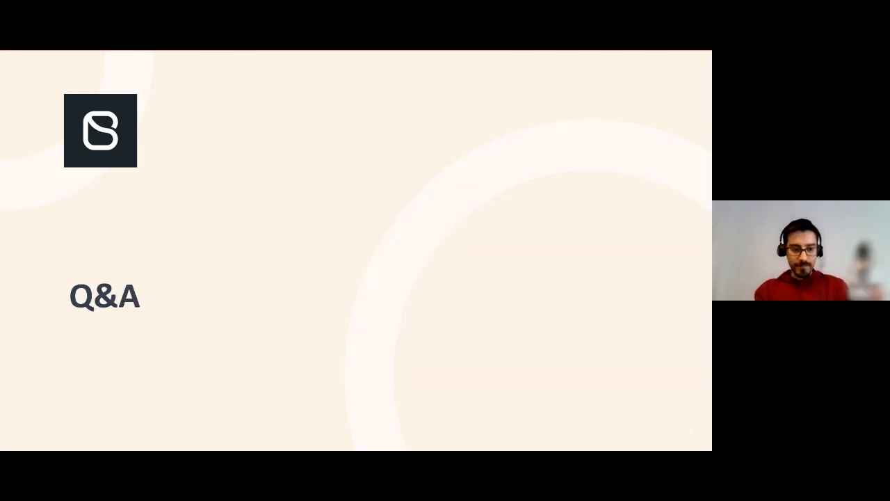